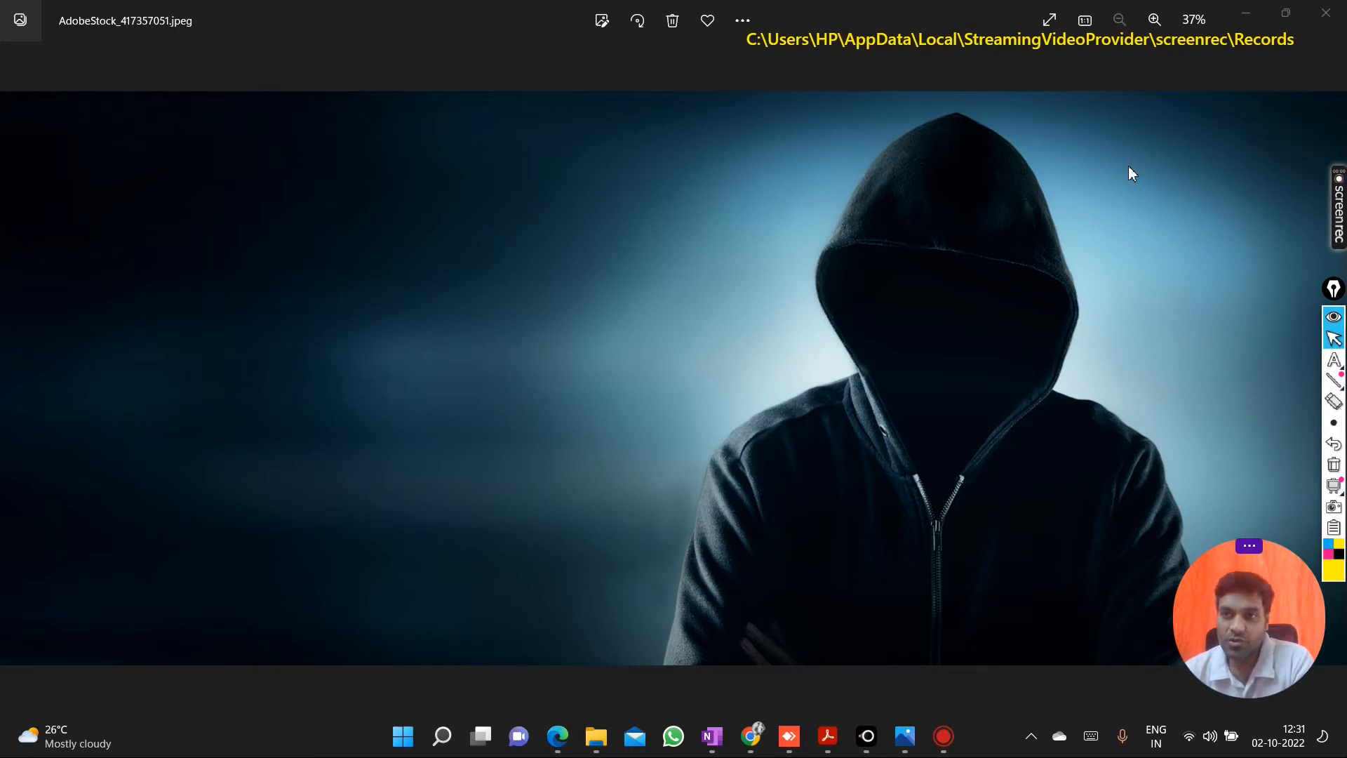
- Minimize the hooded-figure picture to reveal the desktop
left_click(1245, 16)
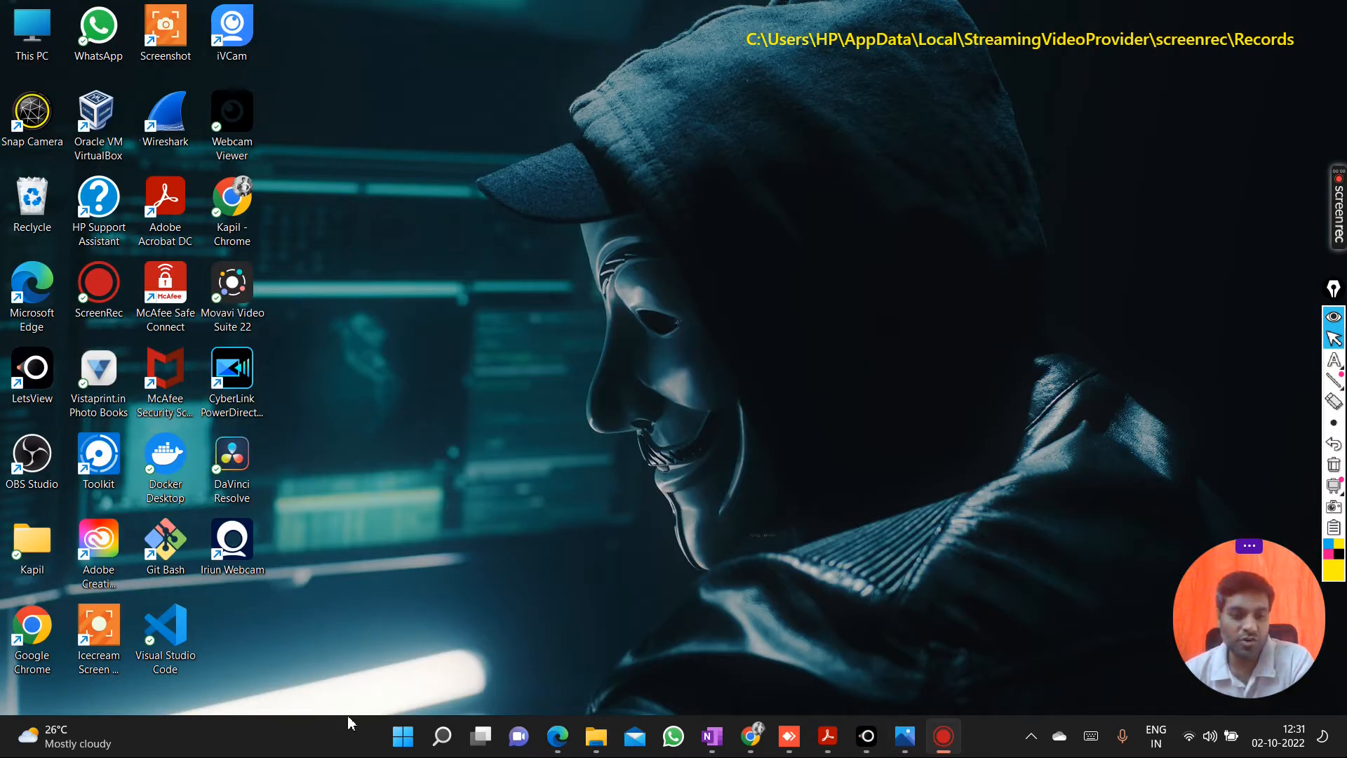
left_click(443, 735)
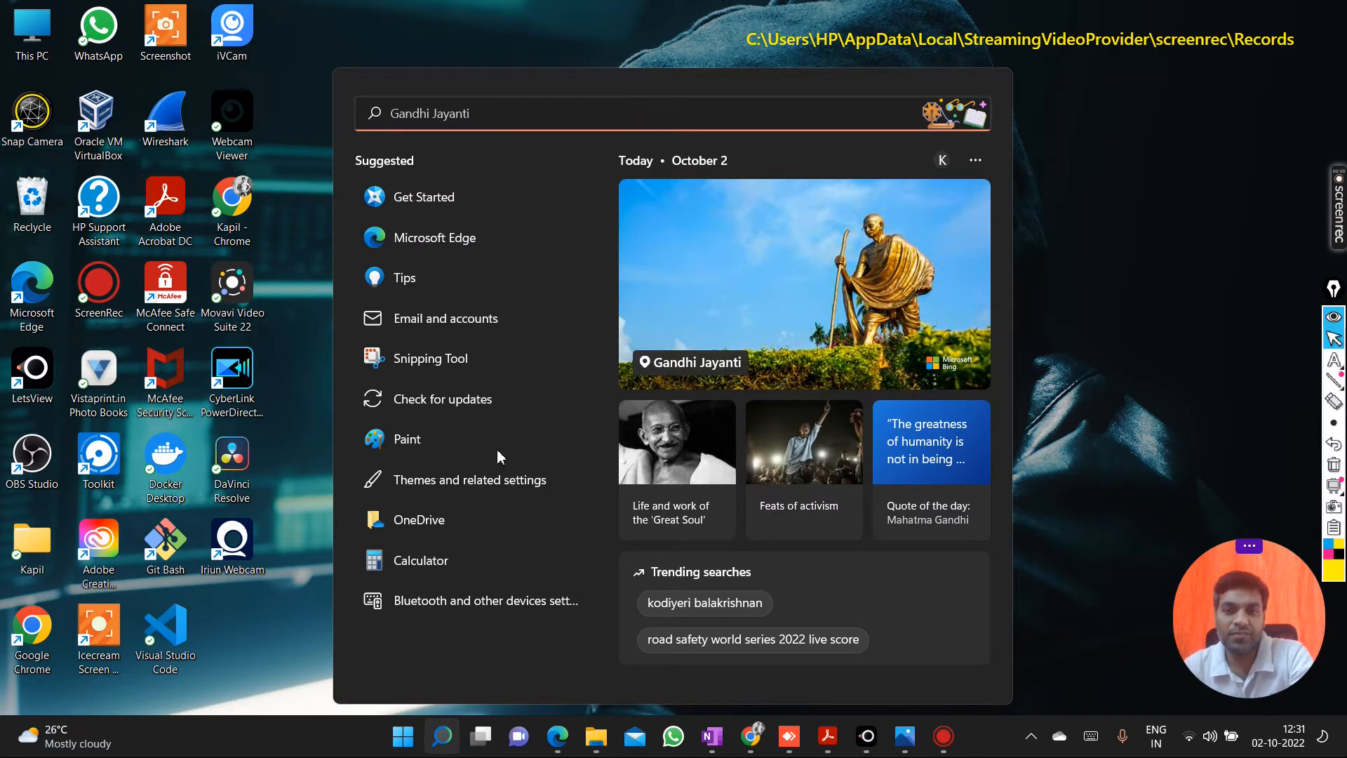
left_click(1184, 264)
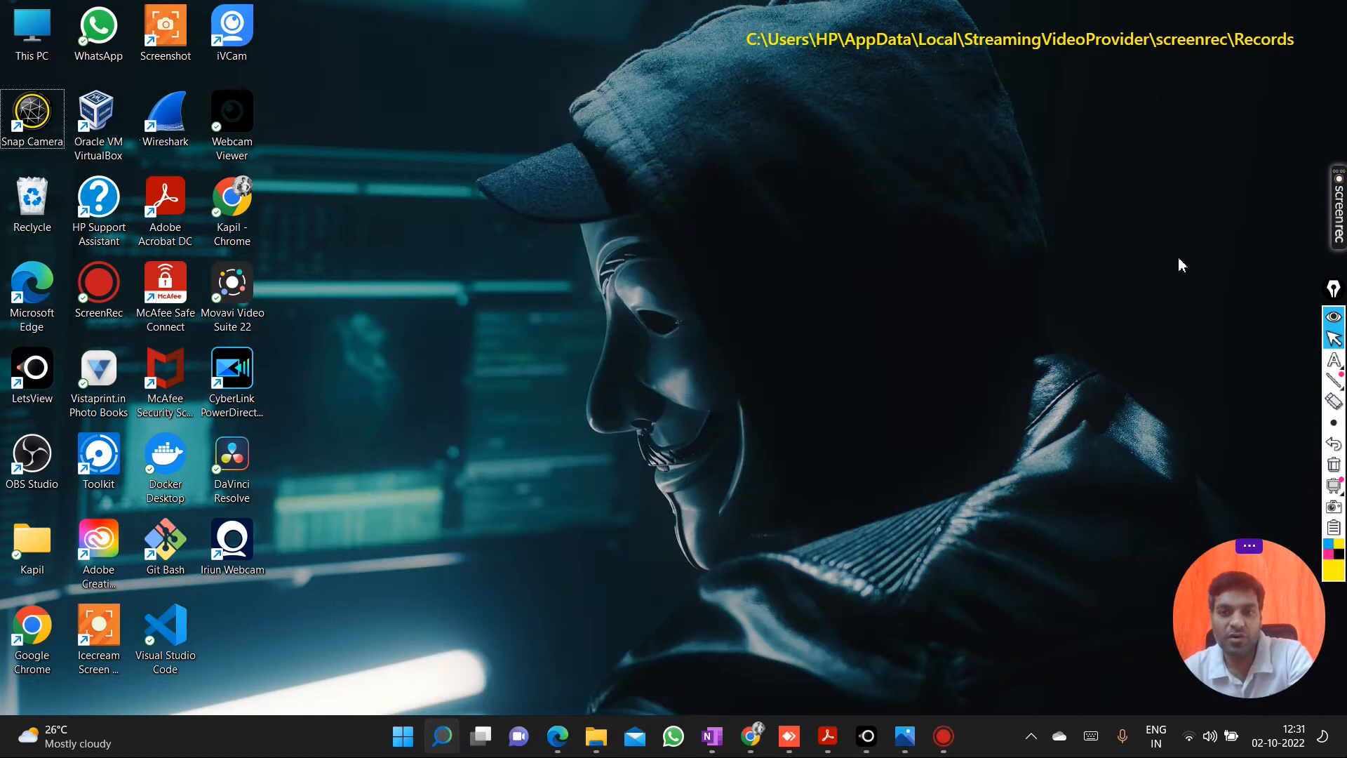
- Switch to Chrome and search the web for "obs studio download" in a new tab
left_click(750, 736)
left_click(1136, 15)
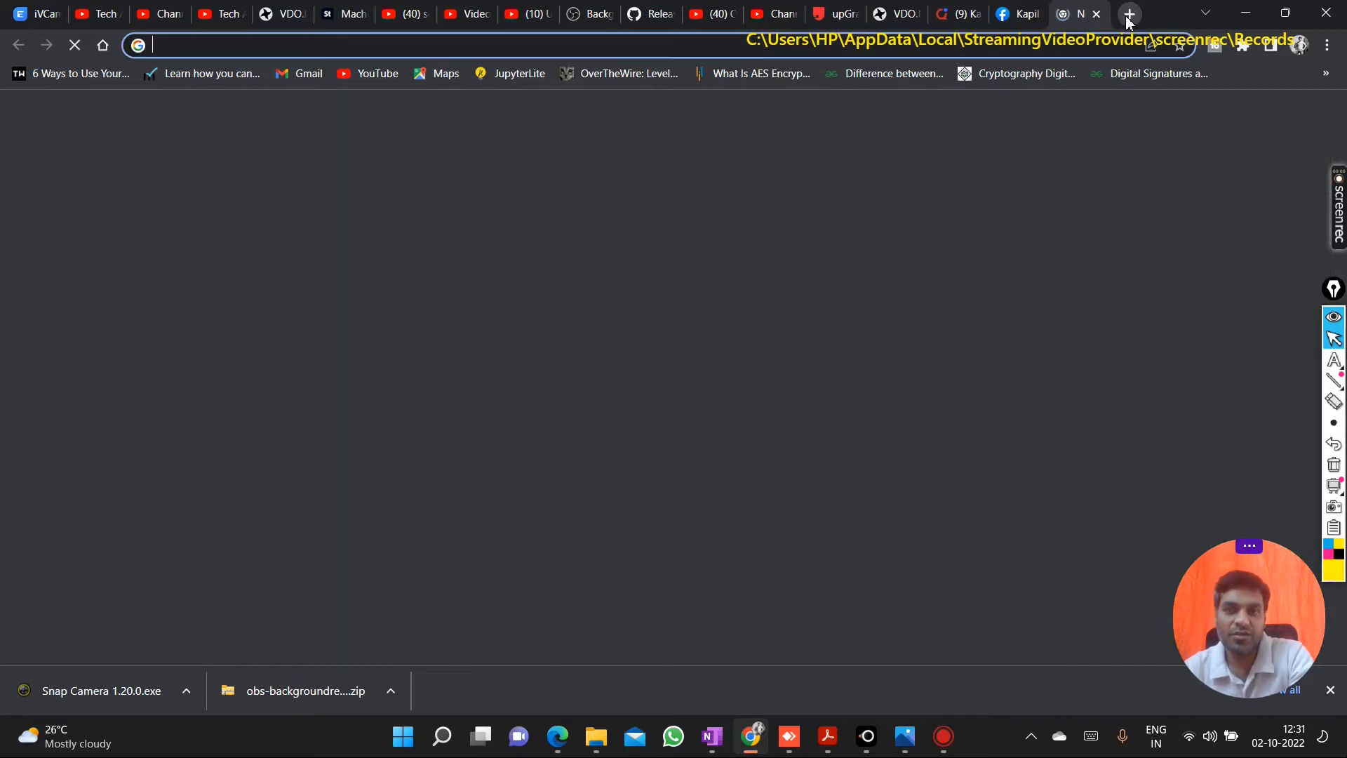
type("obs stuido")
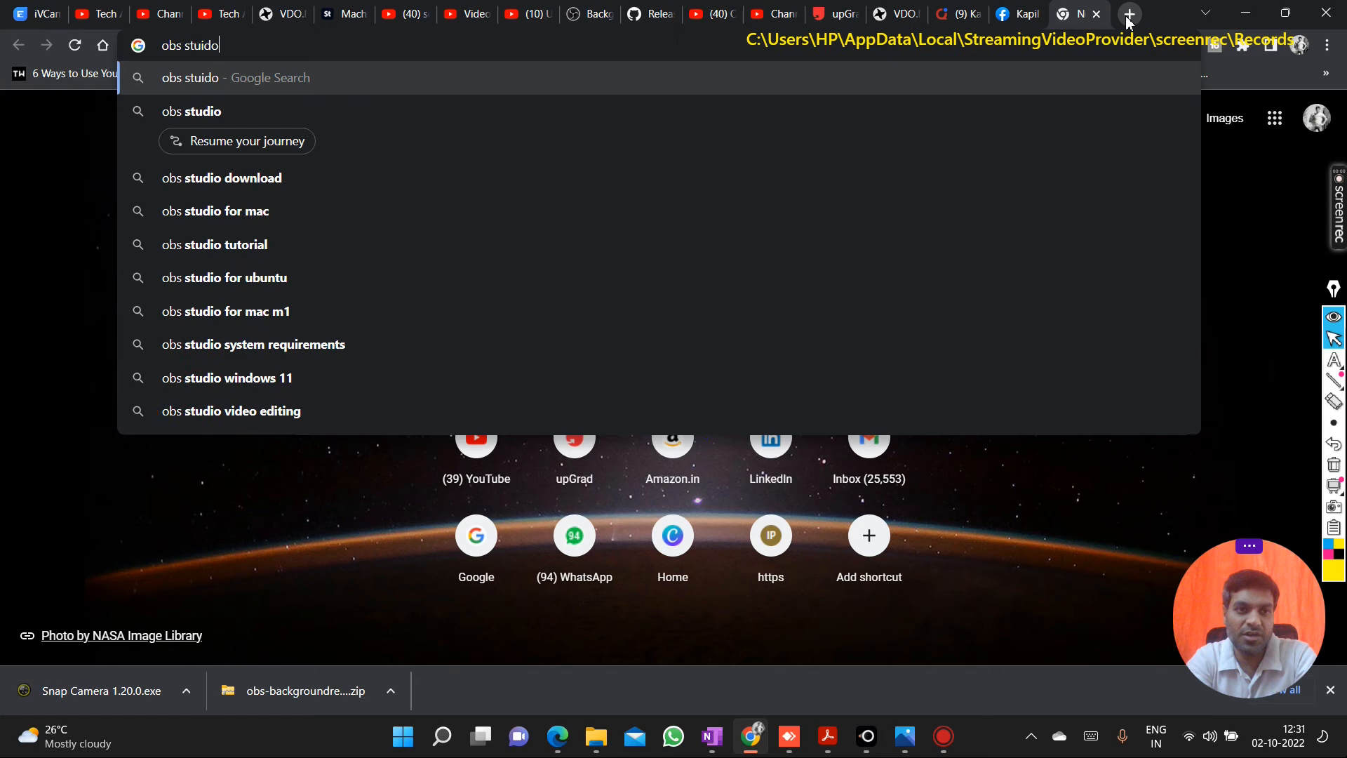
key("BackSpace")
key("BackSpace")
key("BackSpace")
type("dio")
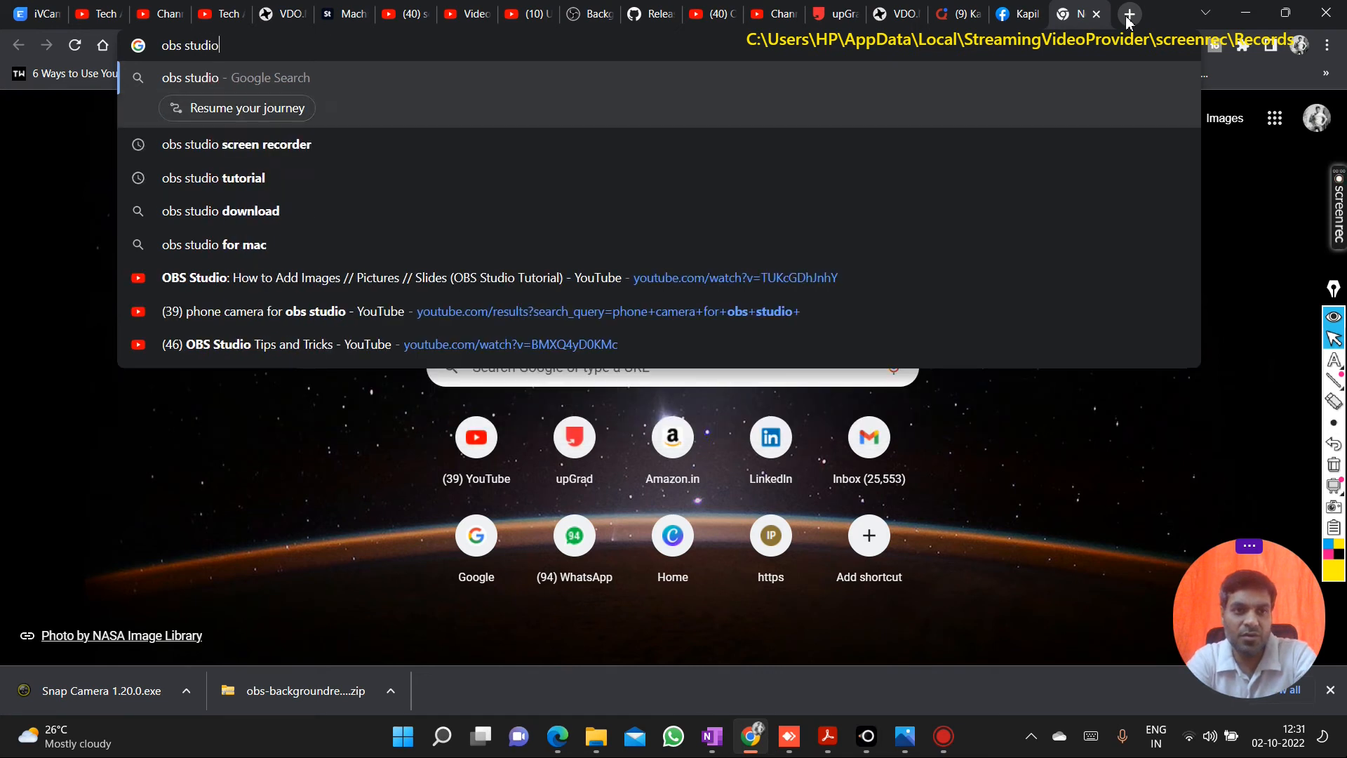
type(" download")
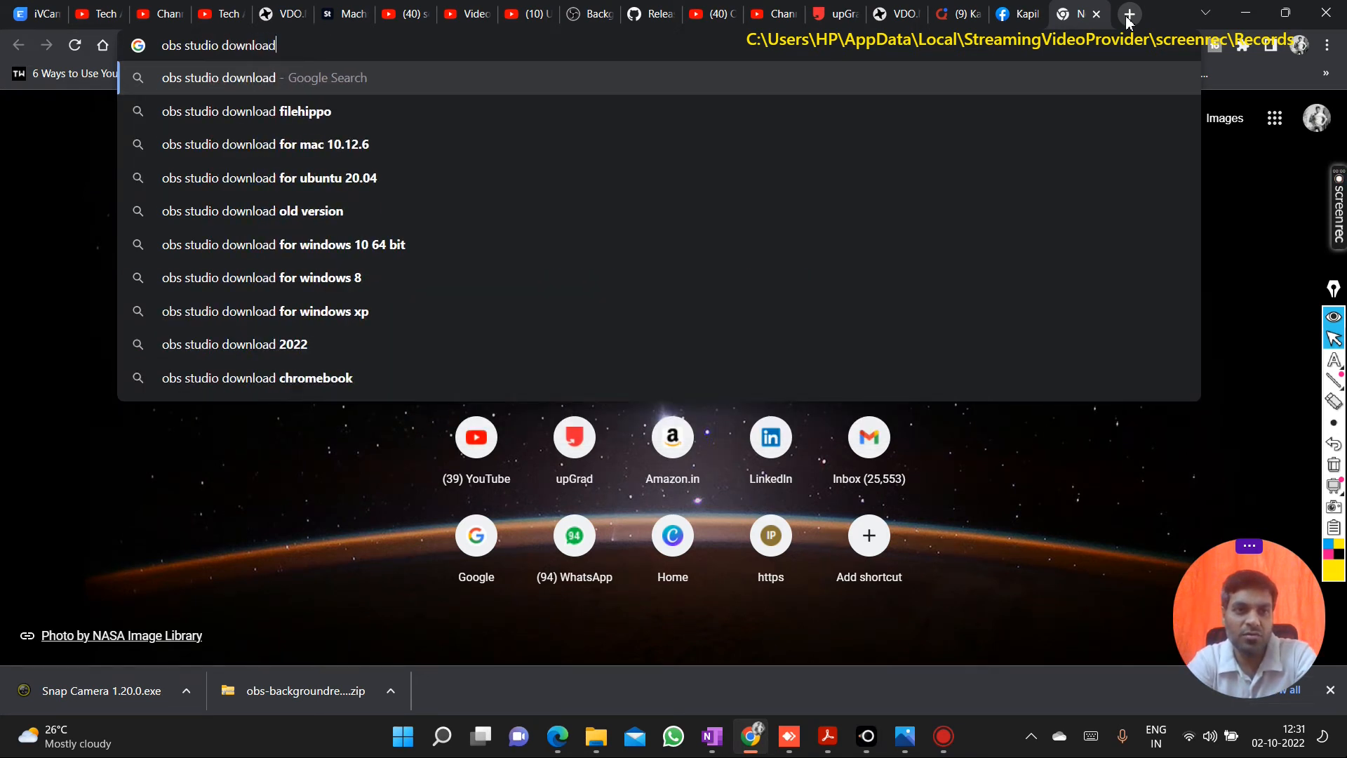
key("Return")
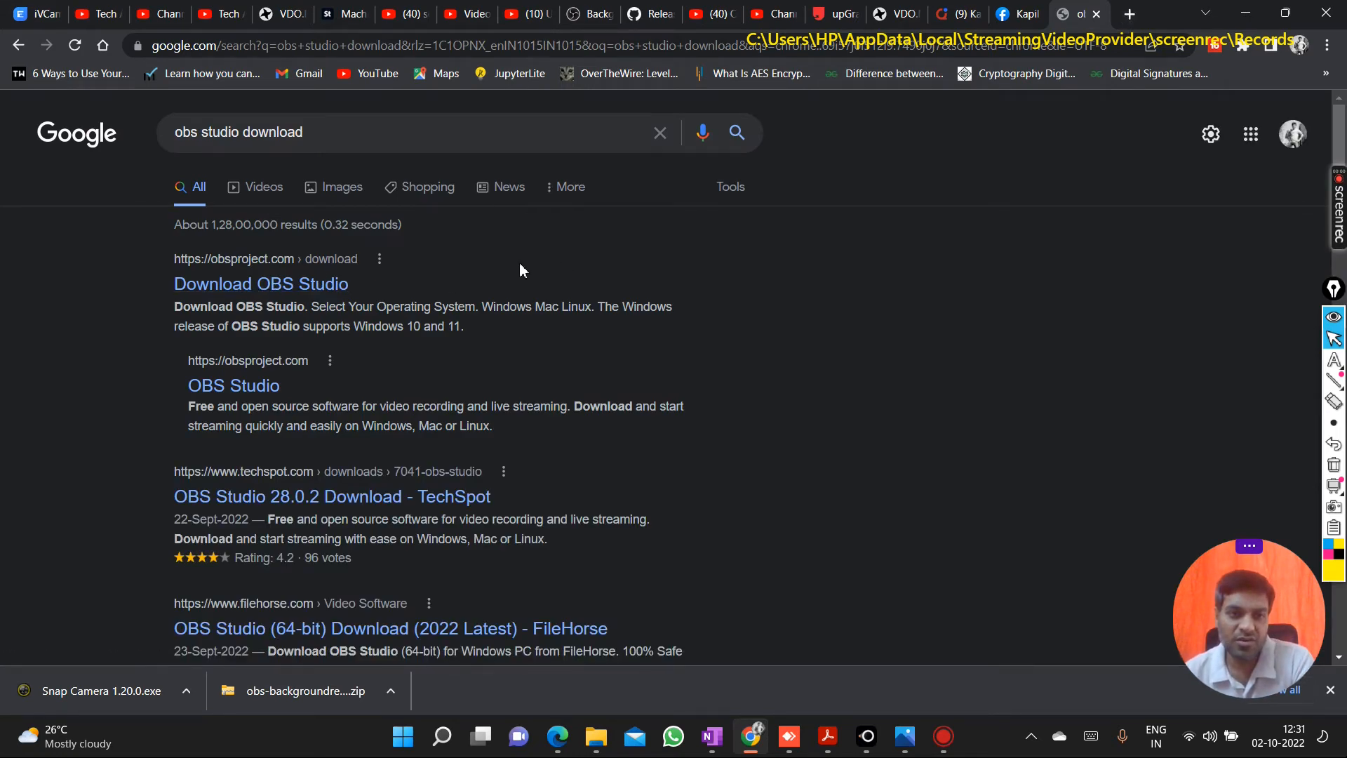
- Open the official Download OBS Studio page on obsproject.com and look over the Windows download options
left_click(183, 282)
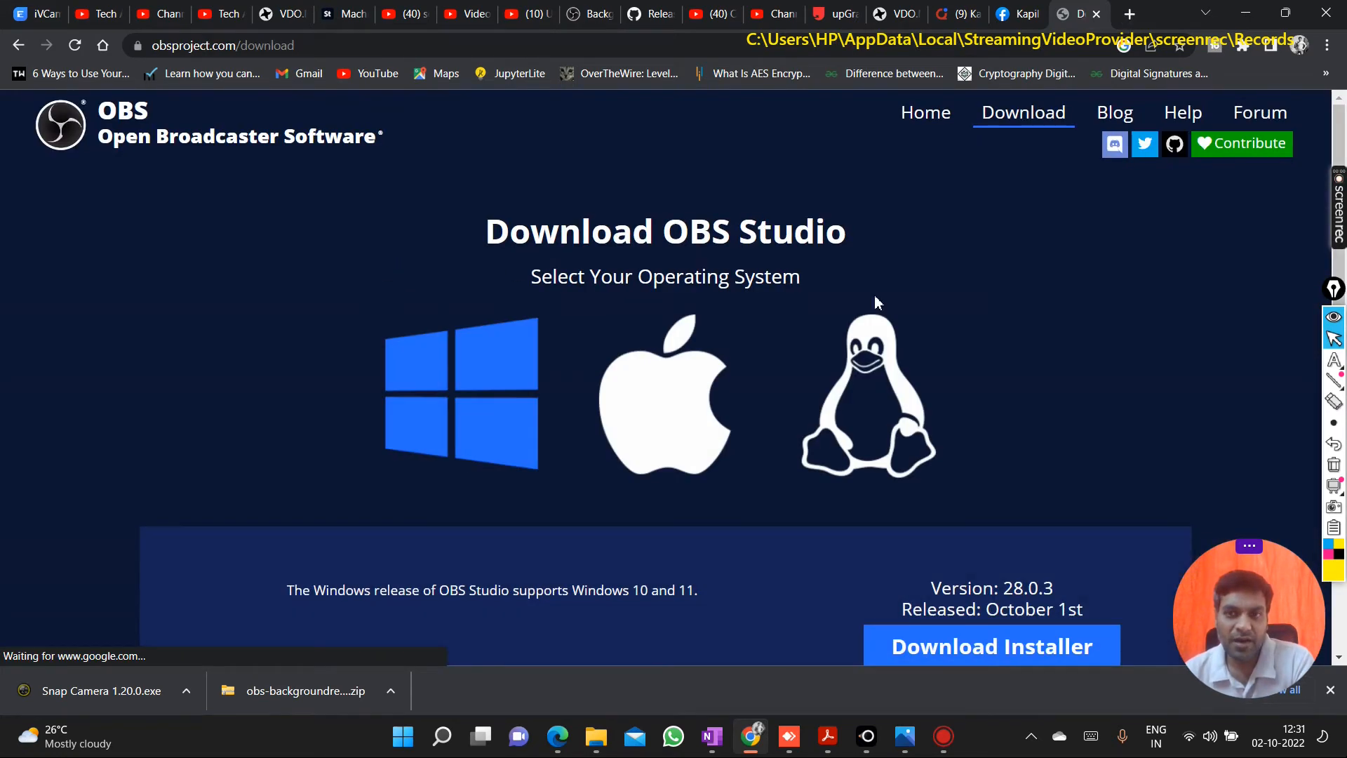
scroll(839, 491, "down", 1)
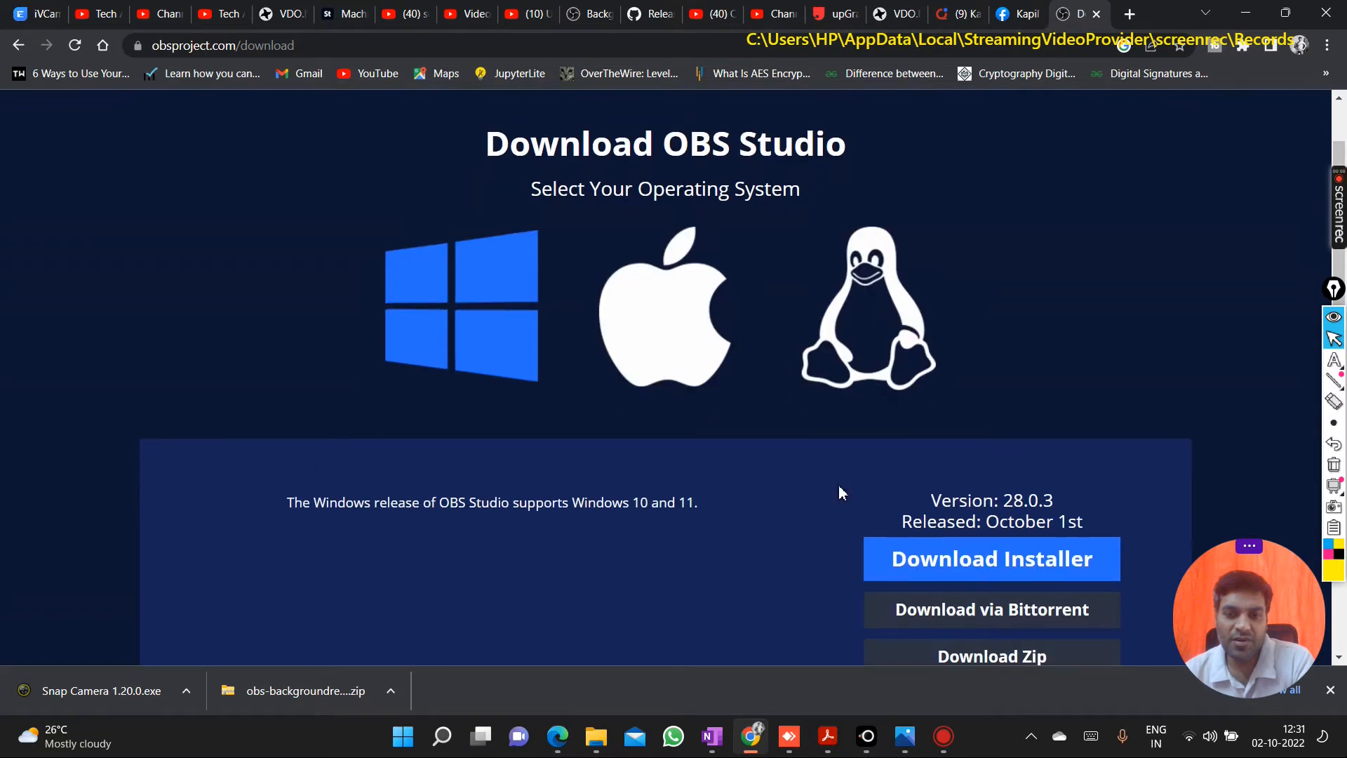
scroll(924, 351, "down", 1)
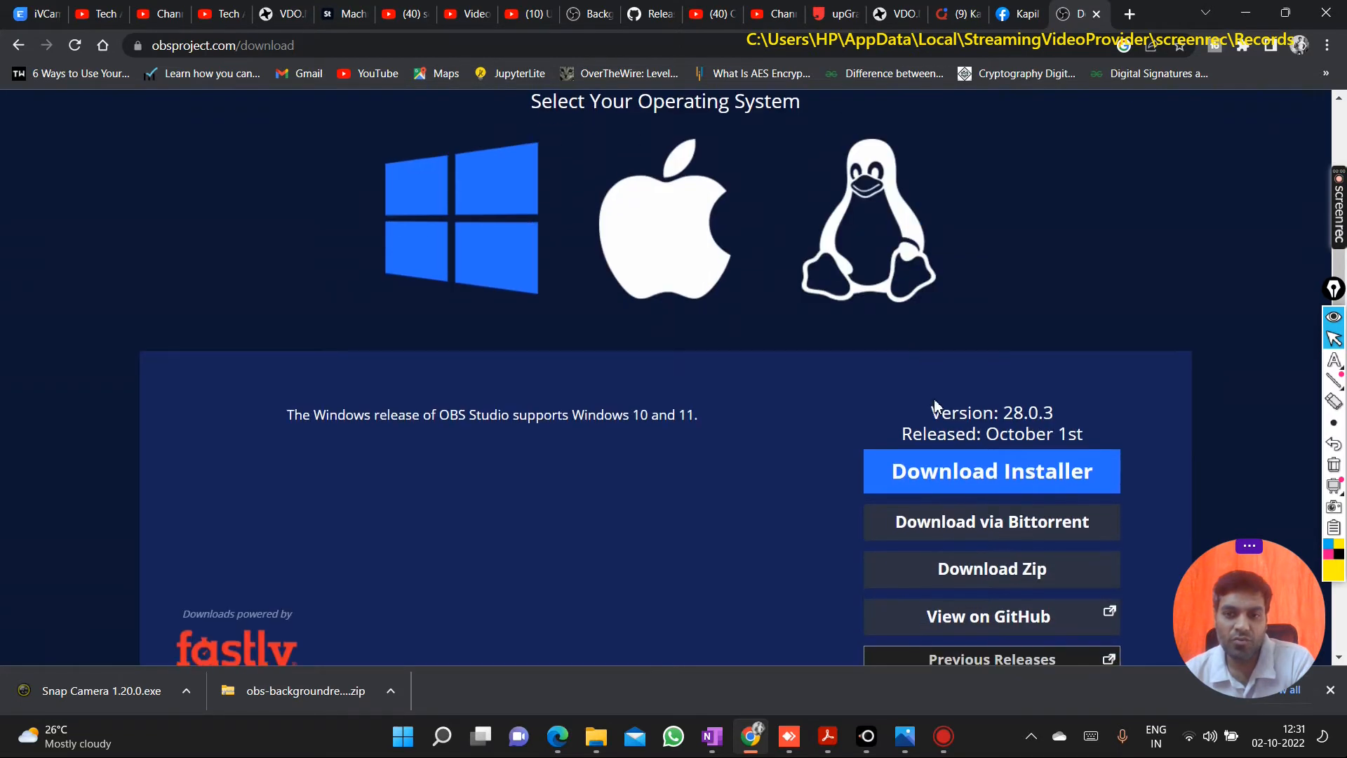
scroll(928, 383, "down", 1)
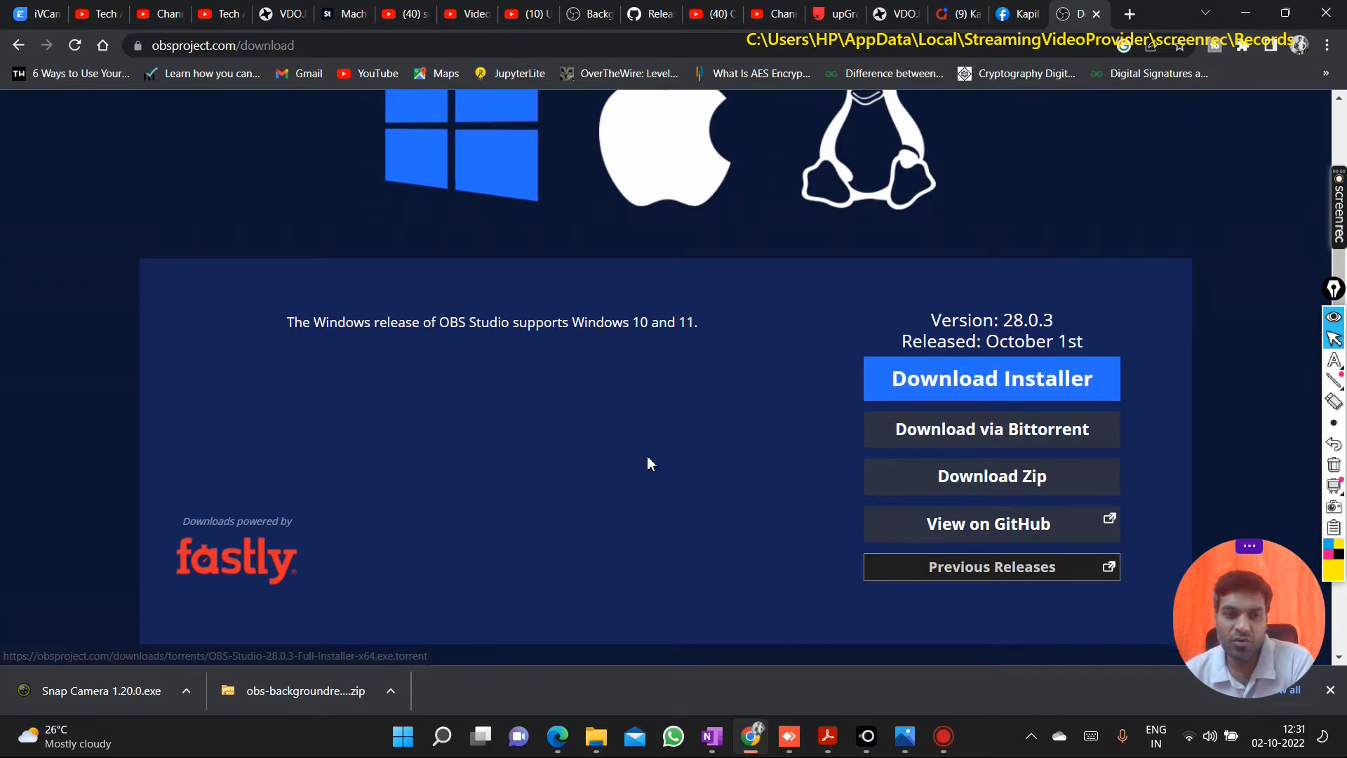
scroll(648, 463, "down", 5)
scroll(647, 465, "up", 8)
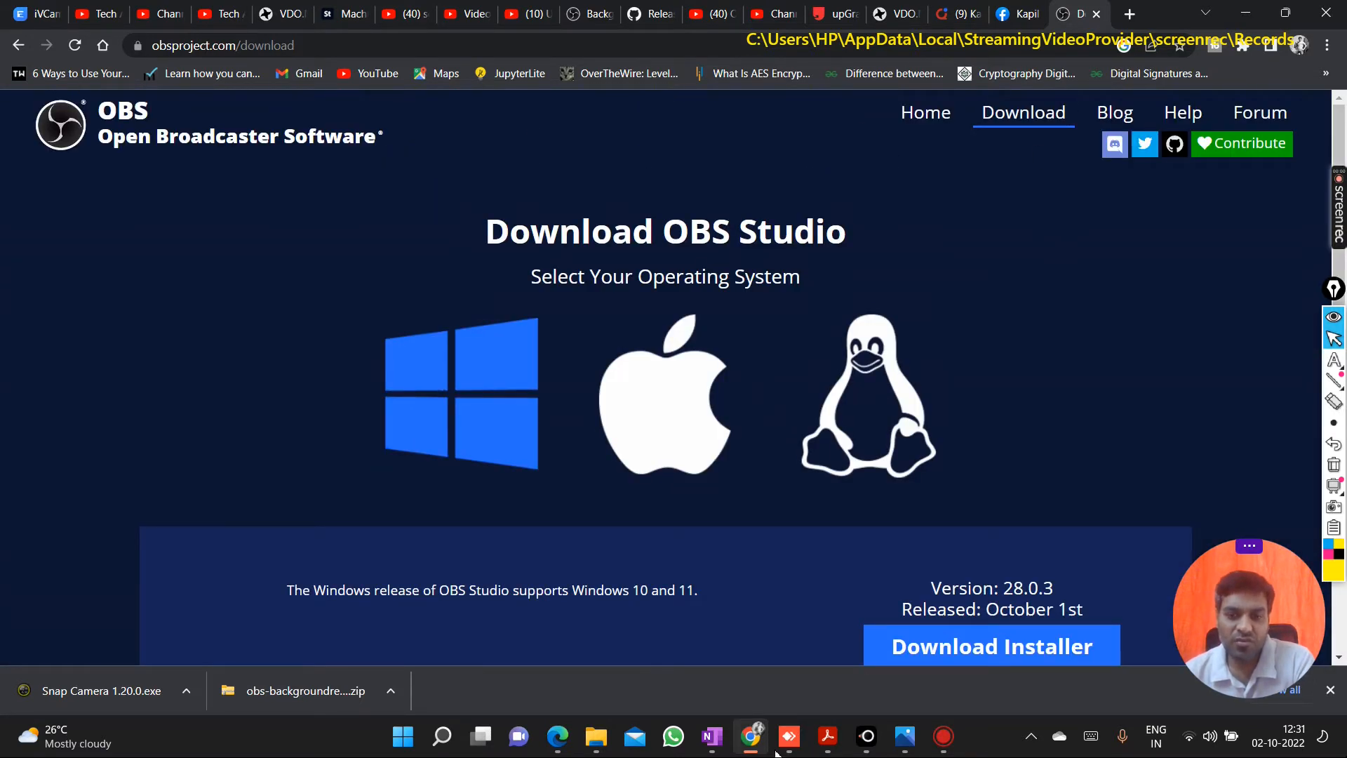
- Find and launch the installed OBS Studio (64bit), and move the floating webcam overlay clear of the Controls dock
left_click(441, 737)
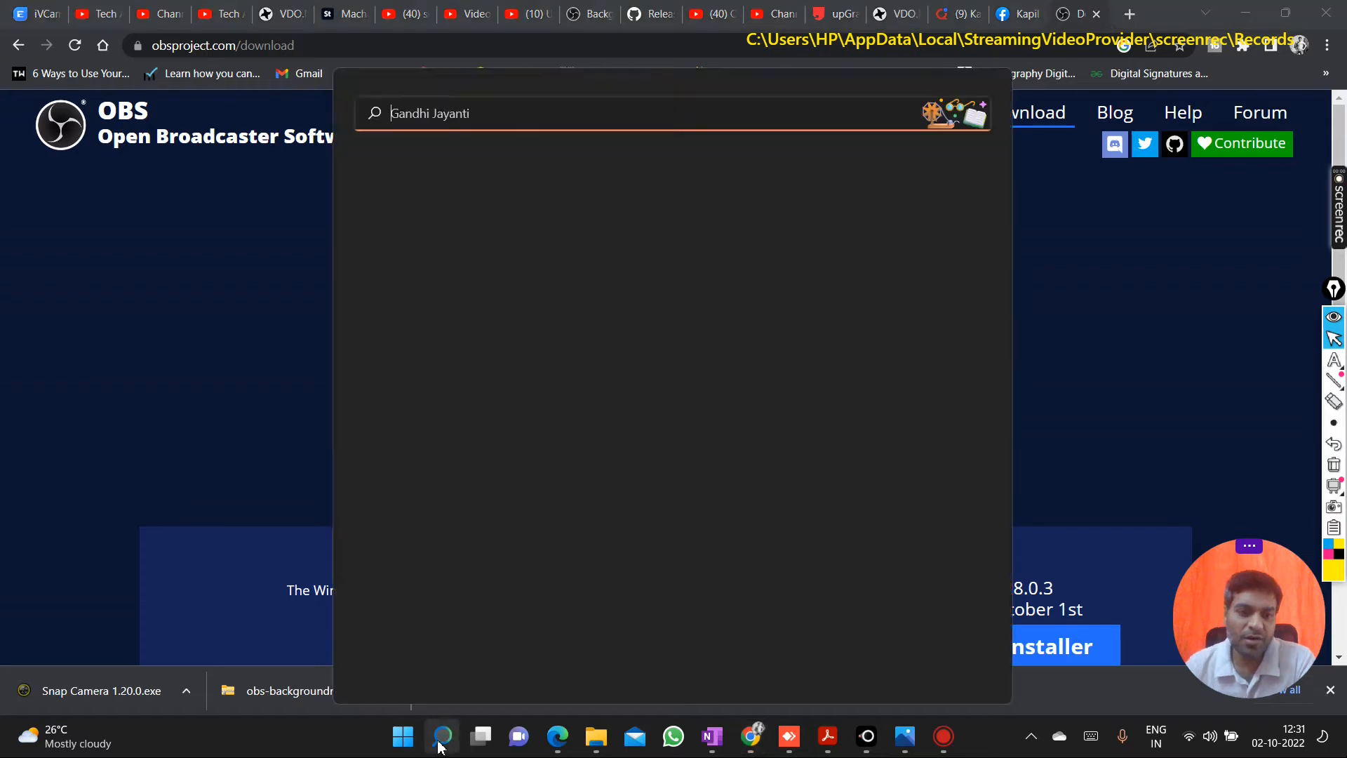
type("OBS")
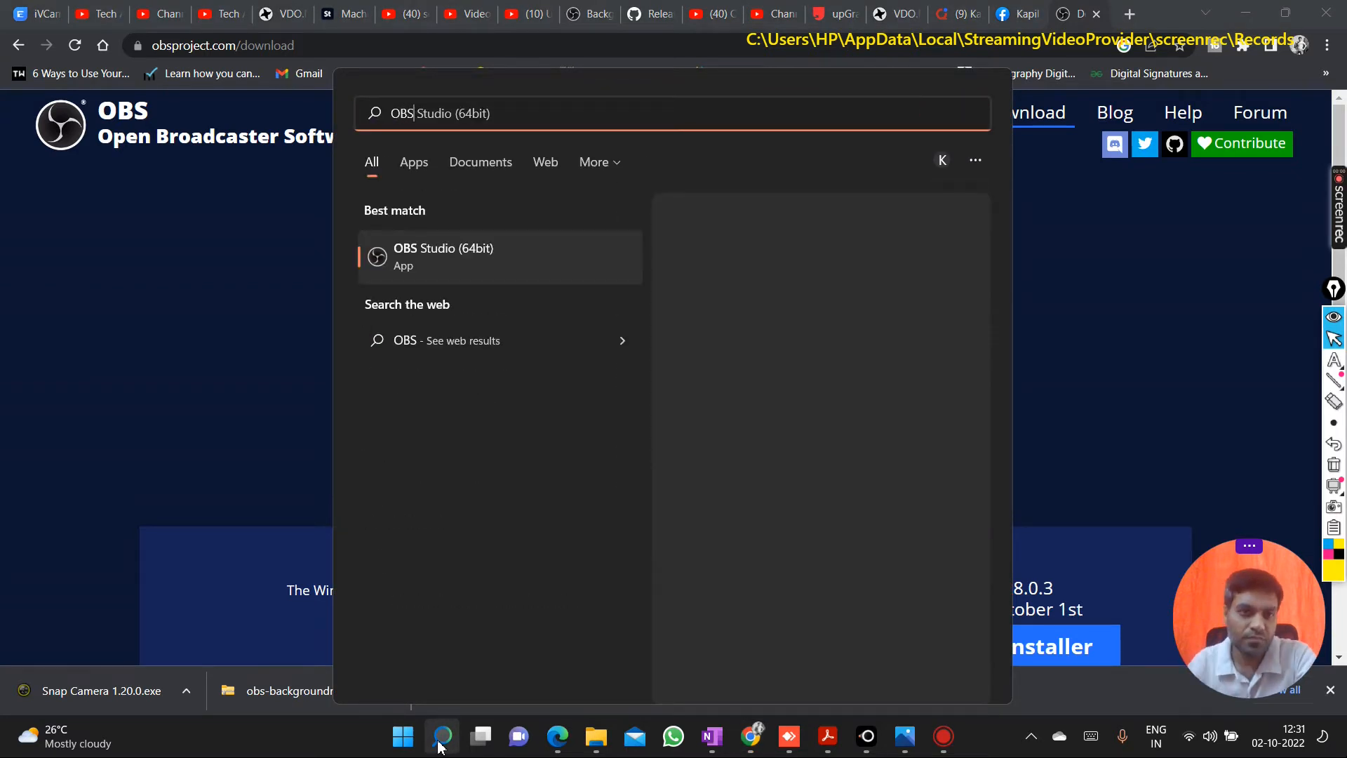
left_click(414, 252)
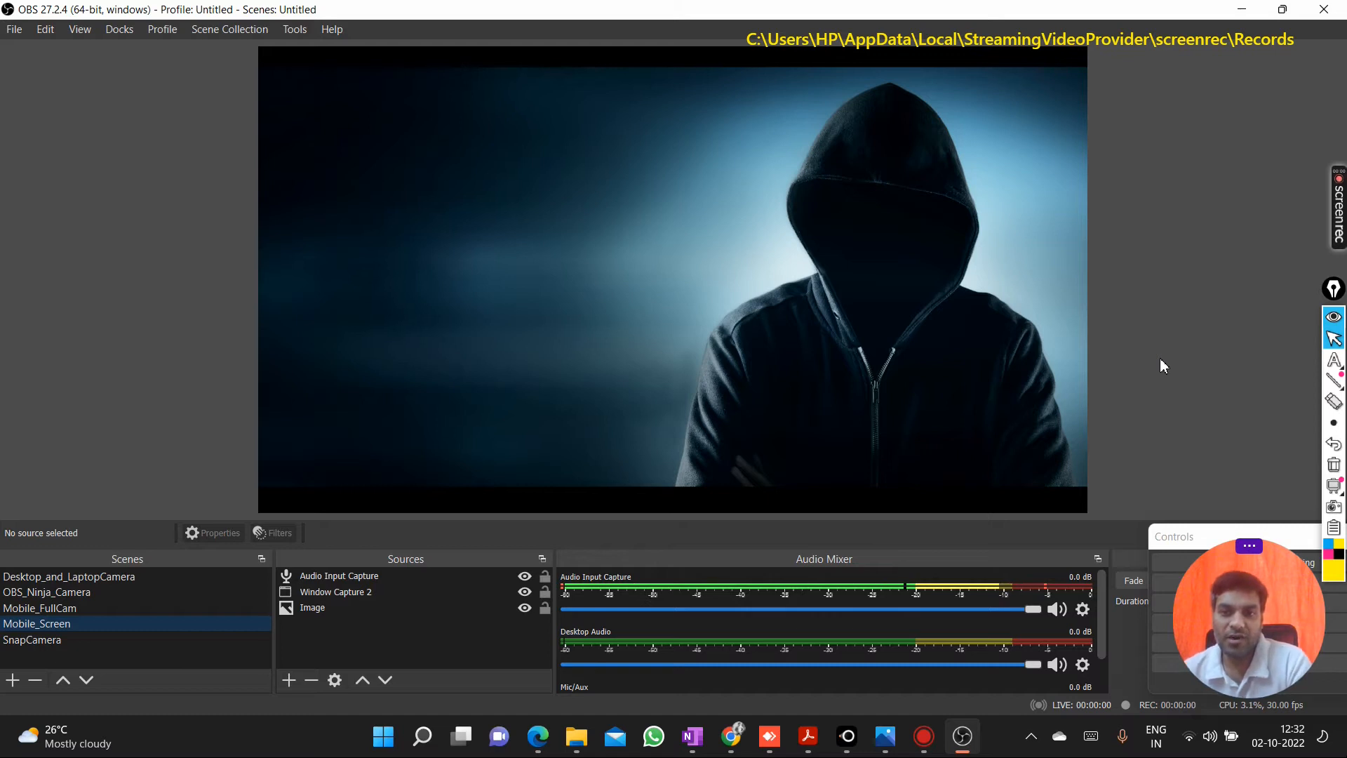
left_click_drag(1237, 564, 1240, 75)
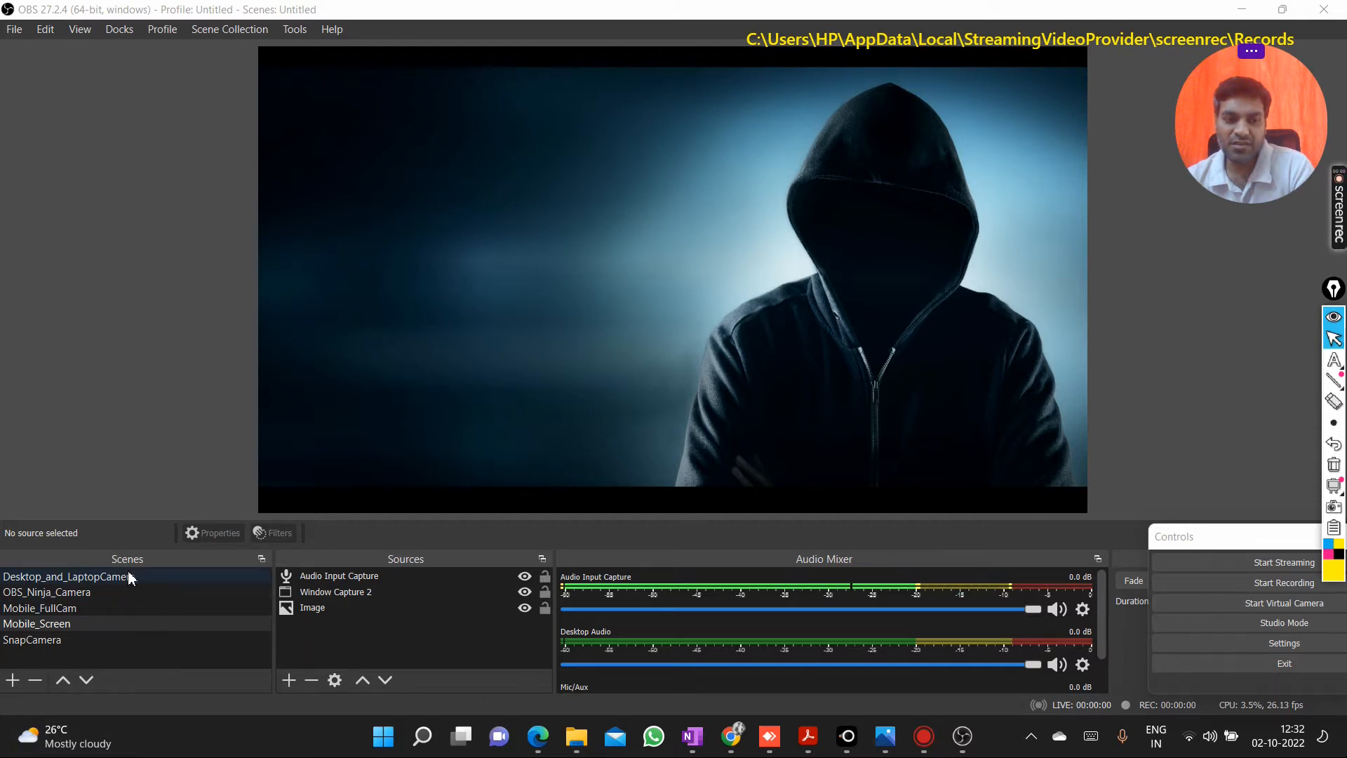
- View the Desktop_and_LaptopCamera, OBS_Ninja_Camera and Mobile_FullCam scenes, and return to Desktop_and_LaptopCamera
left_click(74, 578)
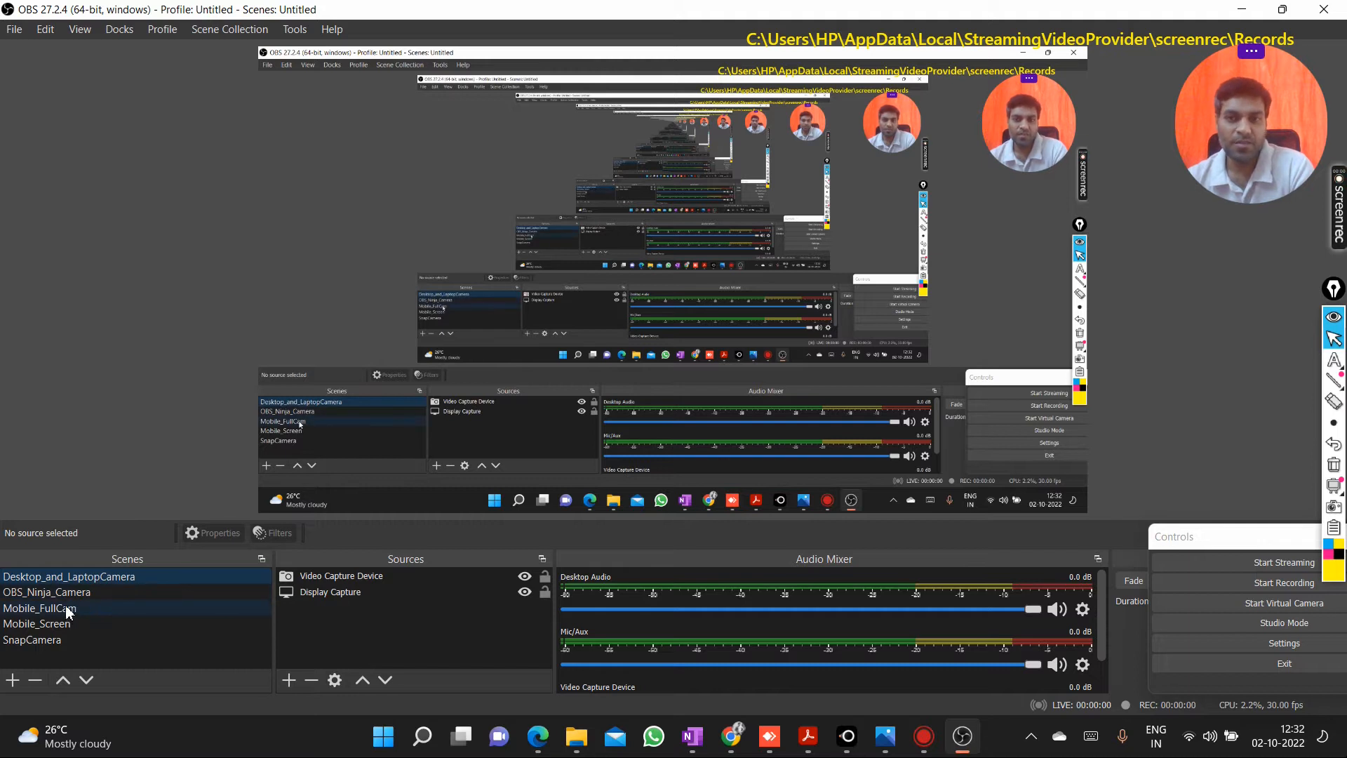
left_click(49, 592)
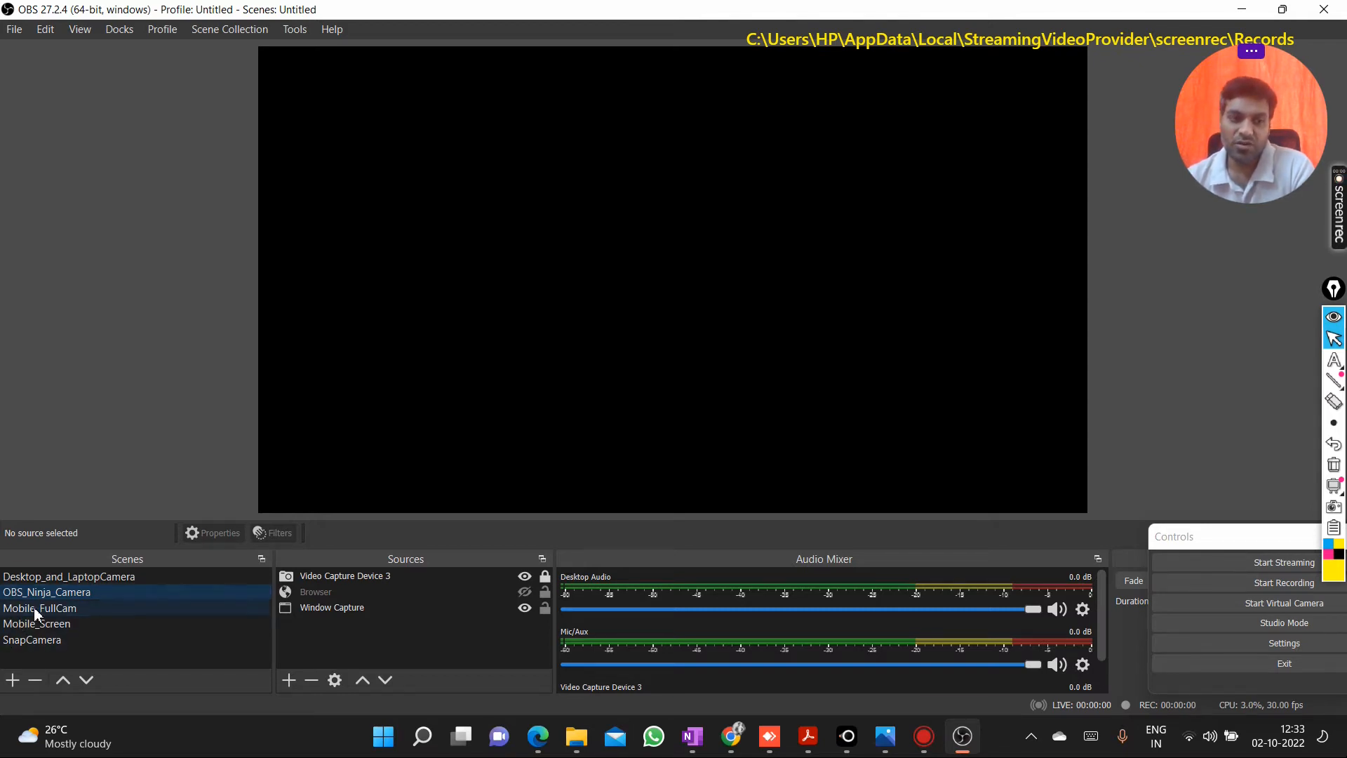
left_click(53, 608)
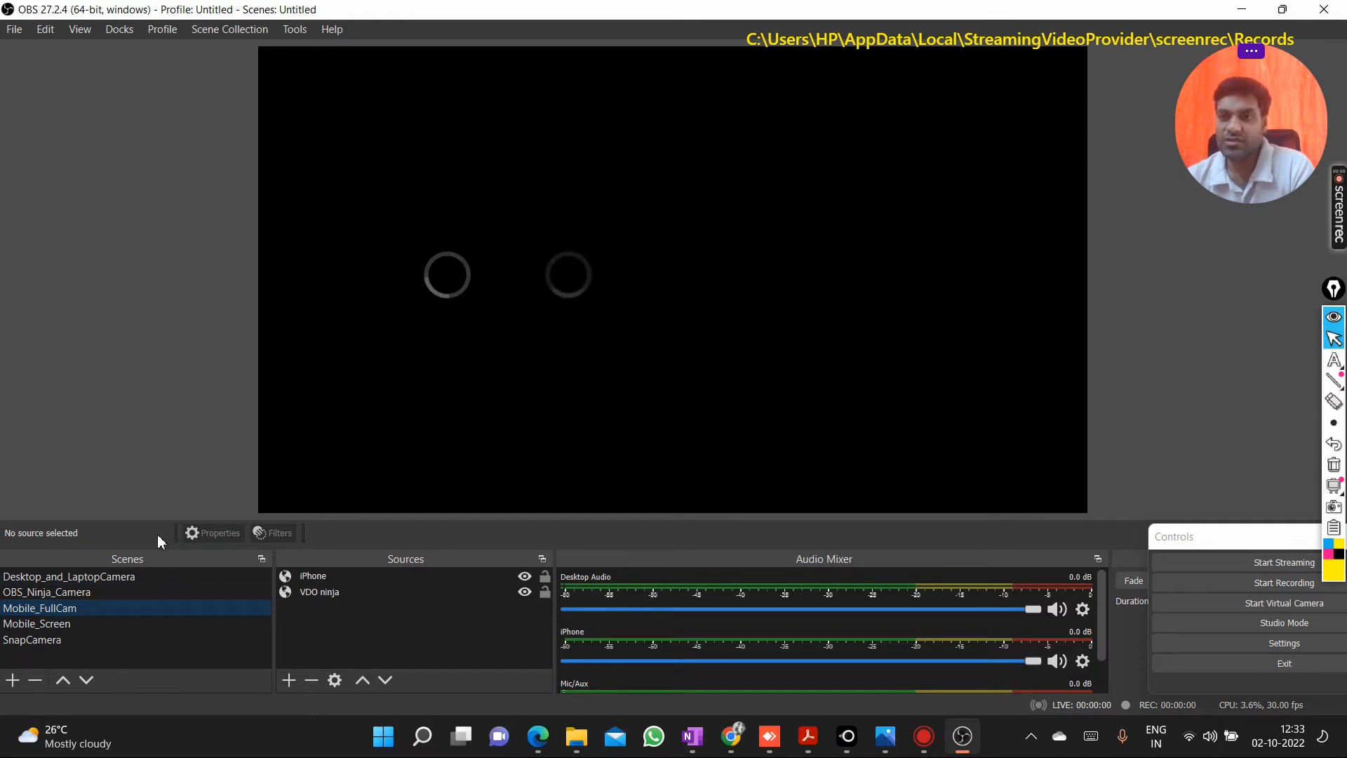
left_click(80, 575)
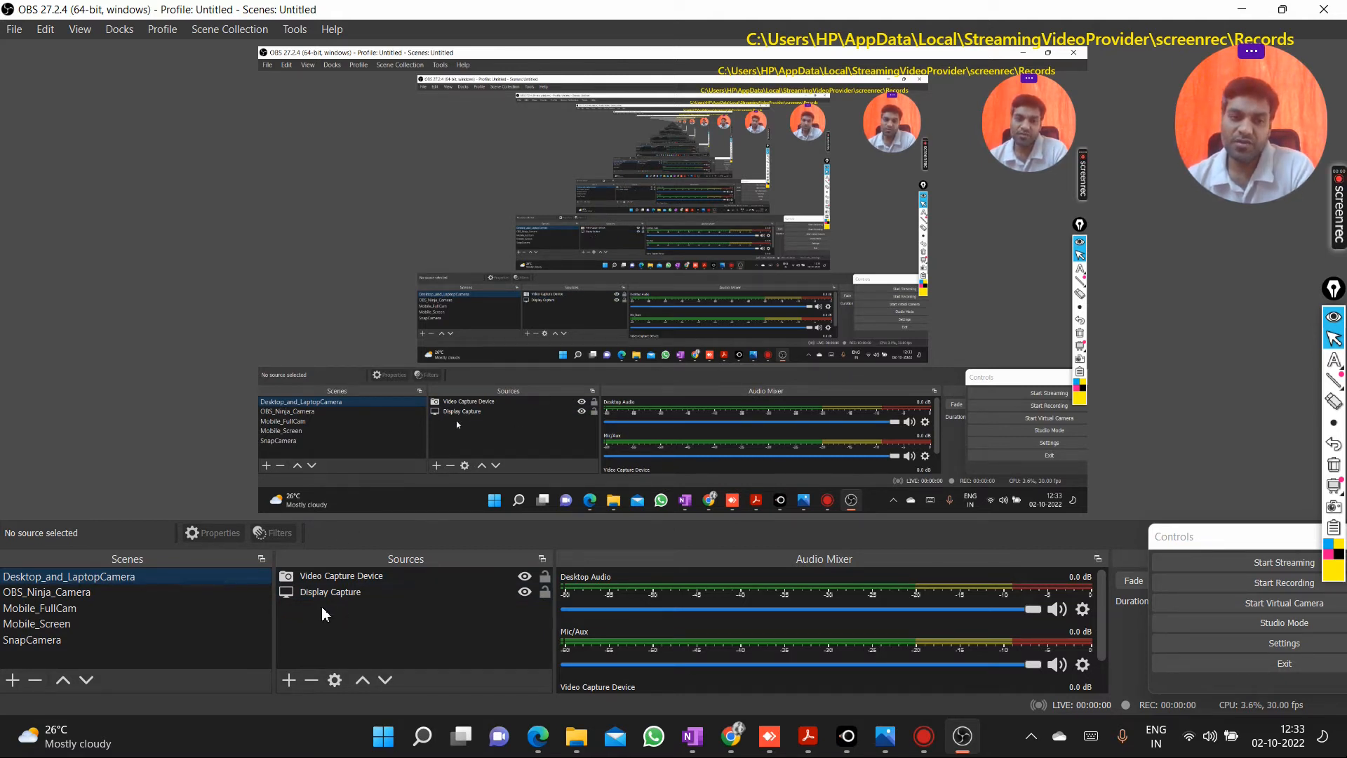
- Add a new Color Source with its default name to the Desktop_and_LaptopCamera scene
left_click(289, 679)
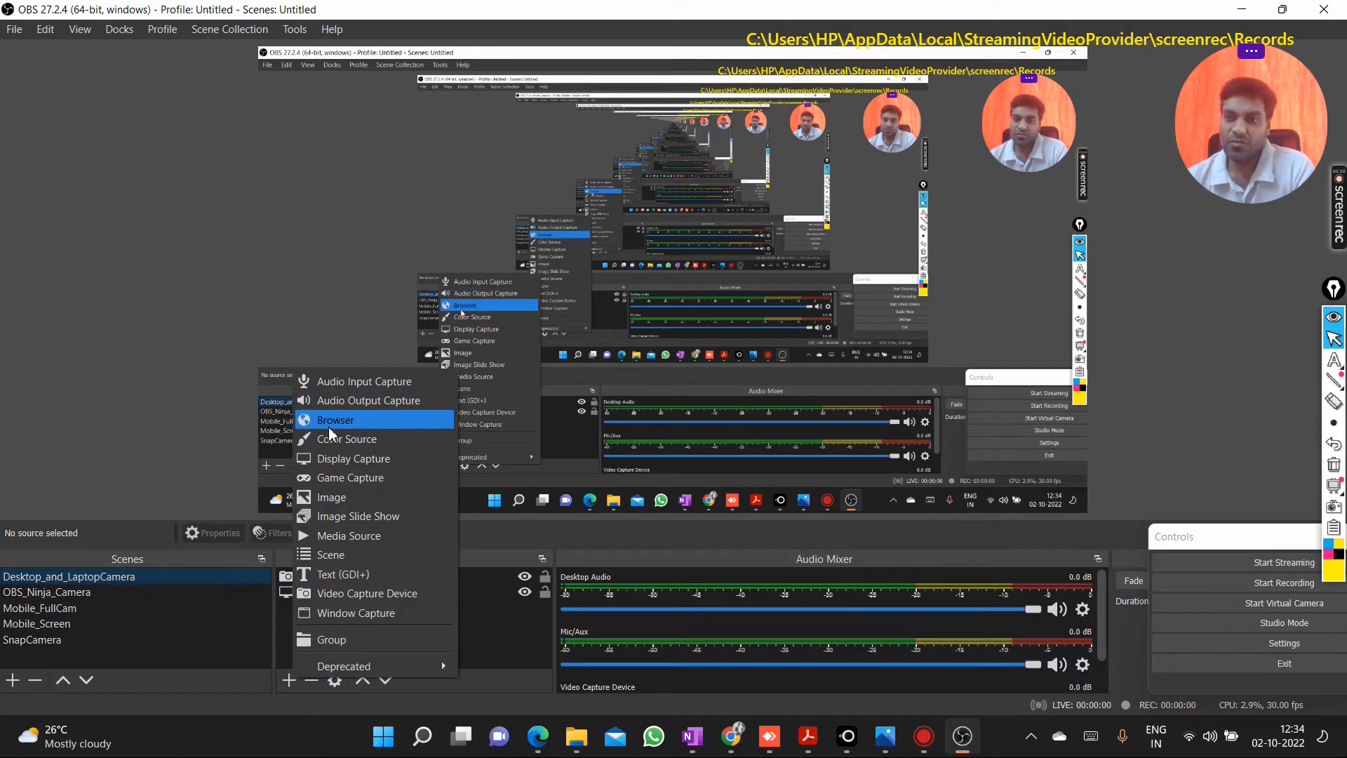
left_click(377, 440)
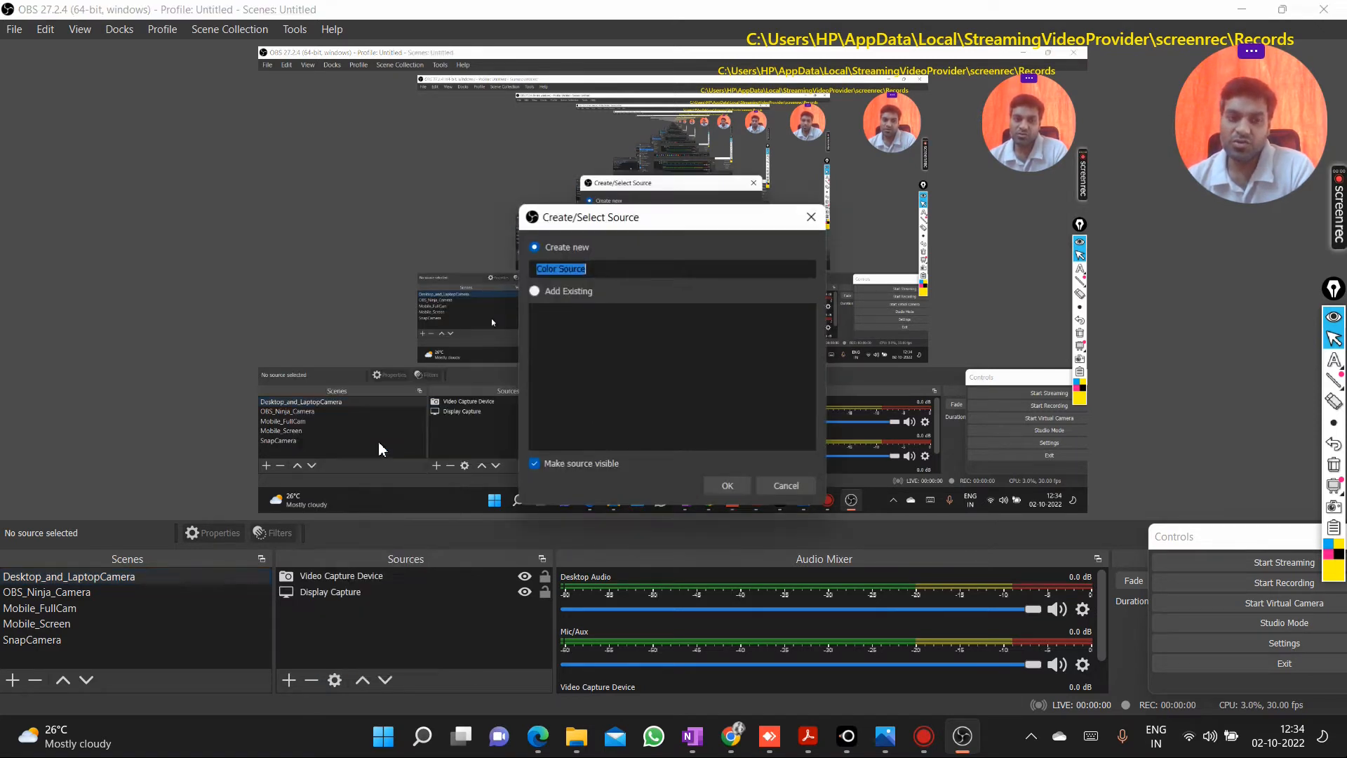
left_click(728, 486)
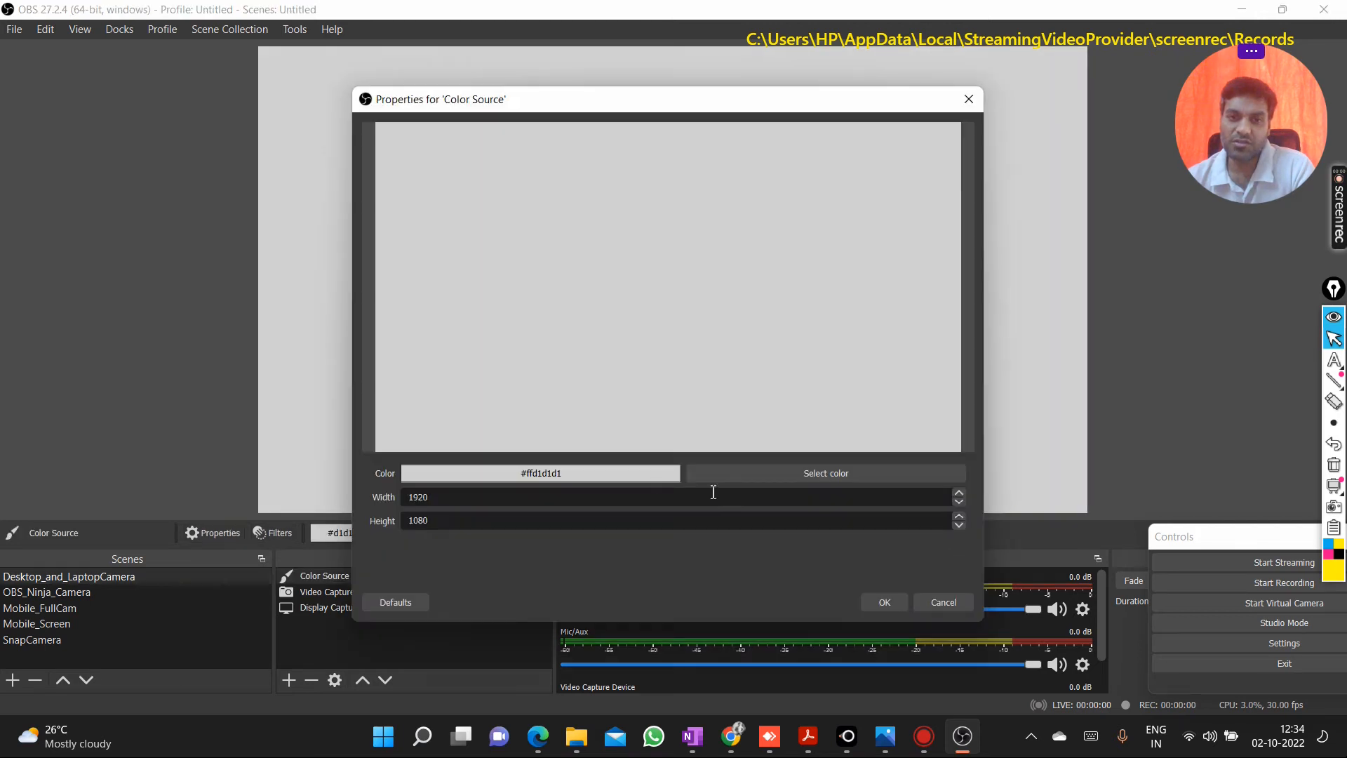
- Set the Color Source's colour to purple #4c21aa and accept its properties
left_click(835, 472)
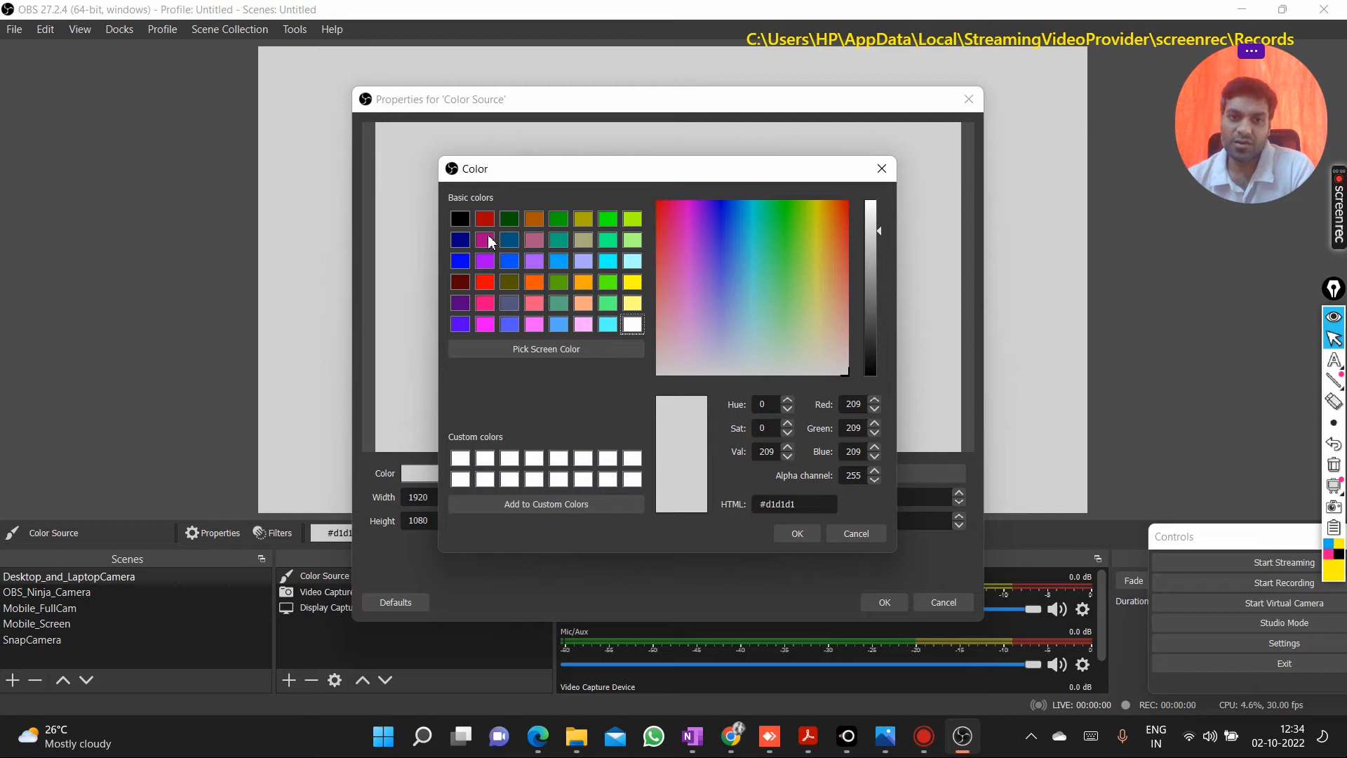
left_click(485, 220)
mouse_move(760, 248)
left_mouse_down()
mouse_move(748, 240)
mouse_move(786, 249)
left_mouse_up()
left_click_drag(726, 295, 710, 235)
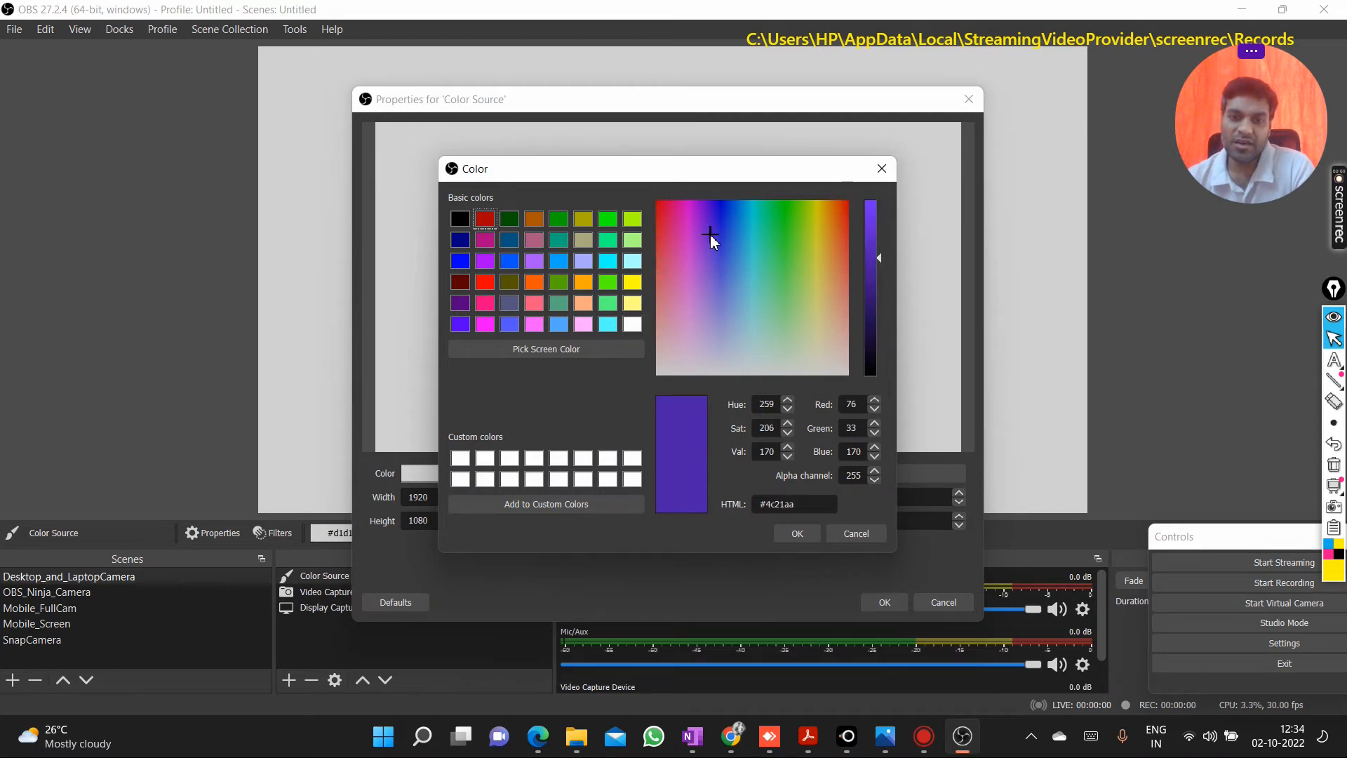
left_click(786, 533)
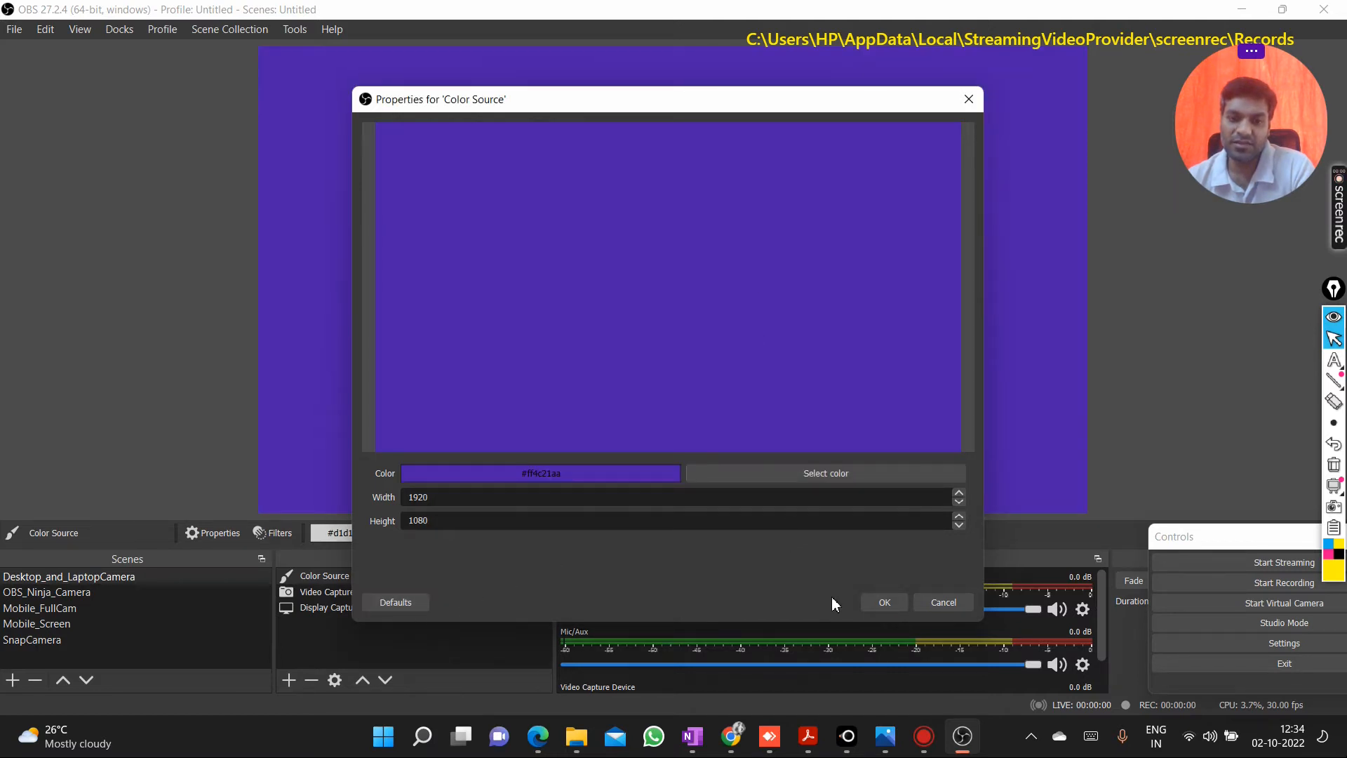
left_click(883, 602)
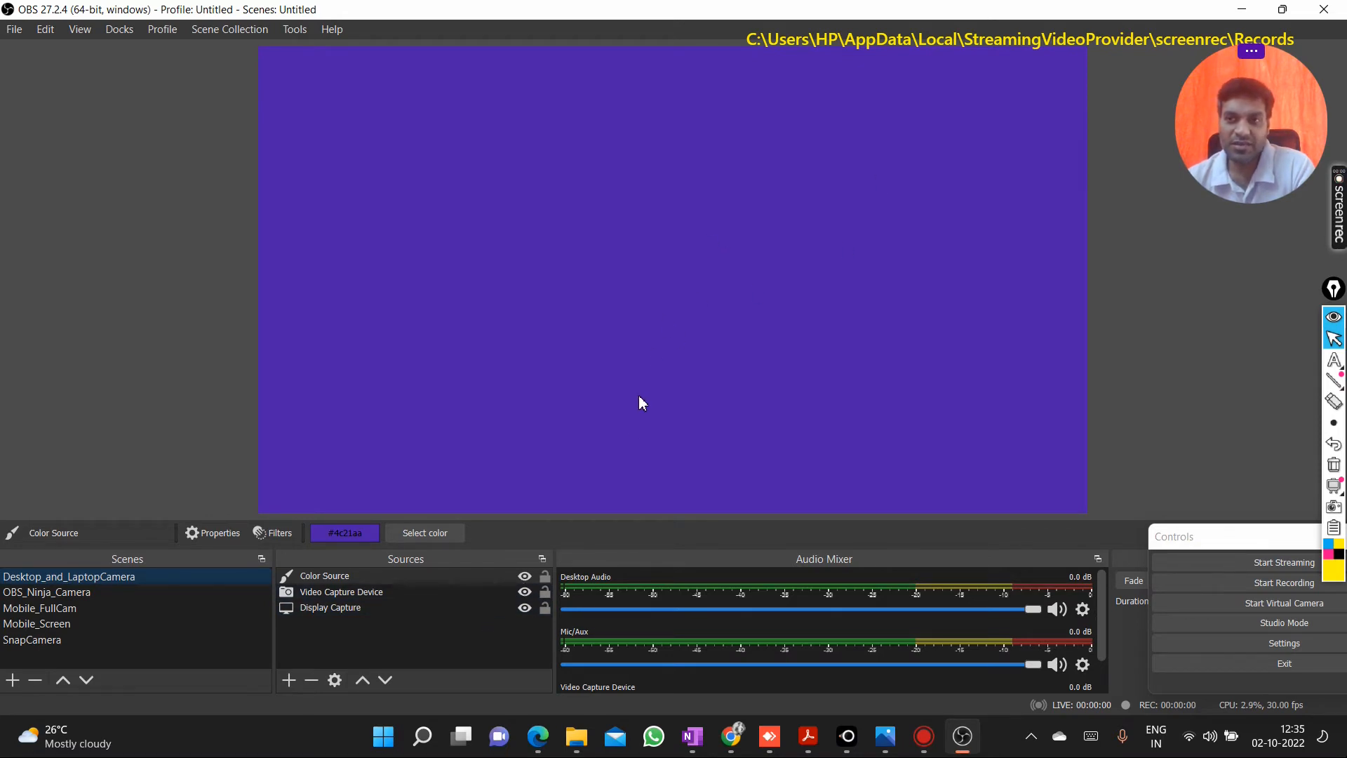
- Hide and show the Color Source to compare how it covers the Video Capture Device and Display Capture
left_click(526, 580)
left_click(526, 579)
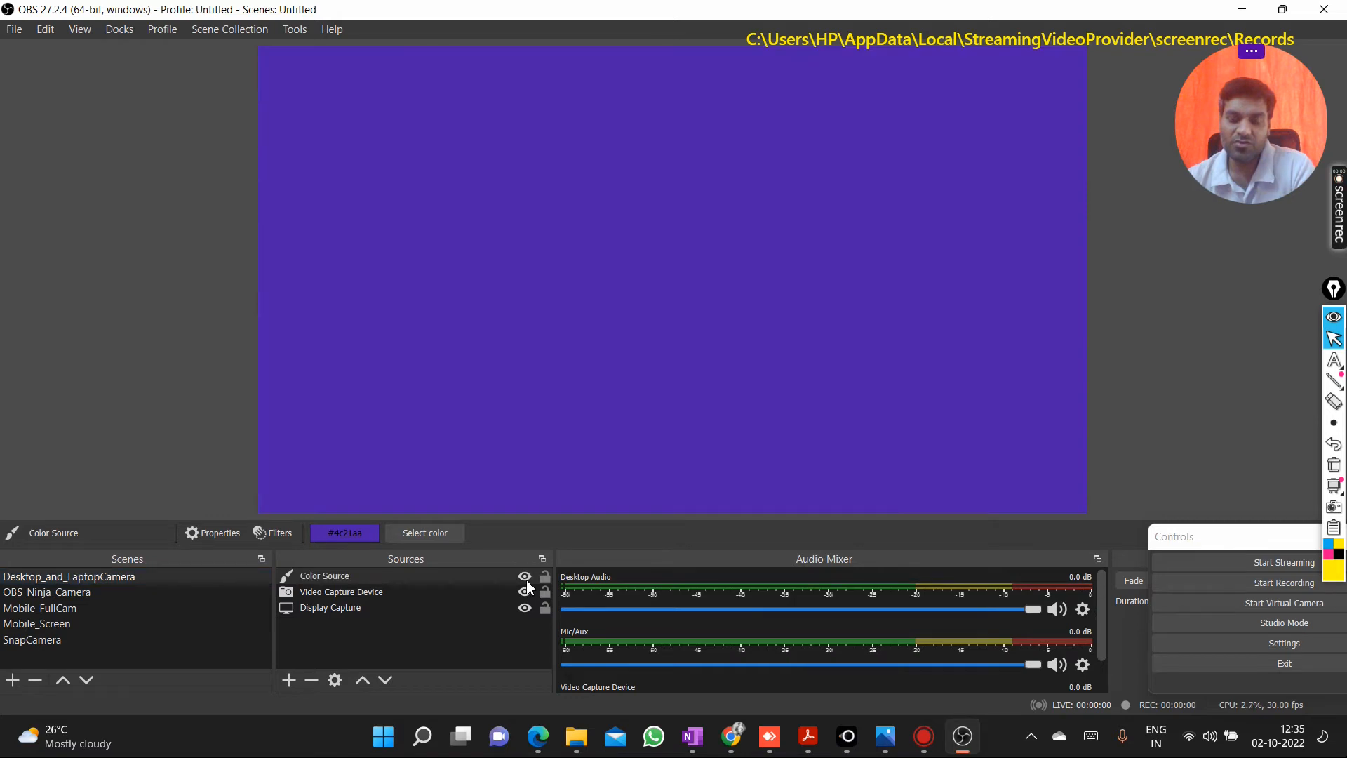
left_click(372, 596)
left_click(354, 607)
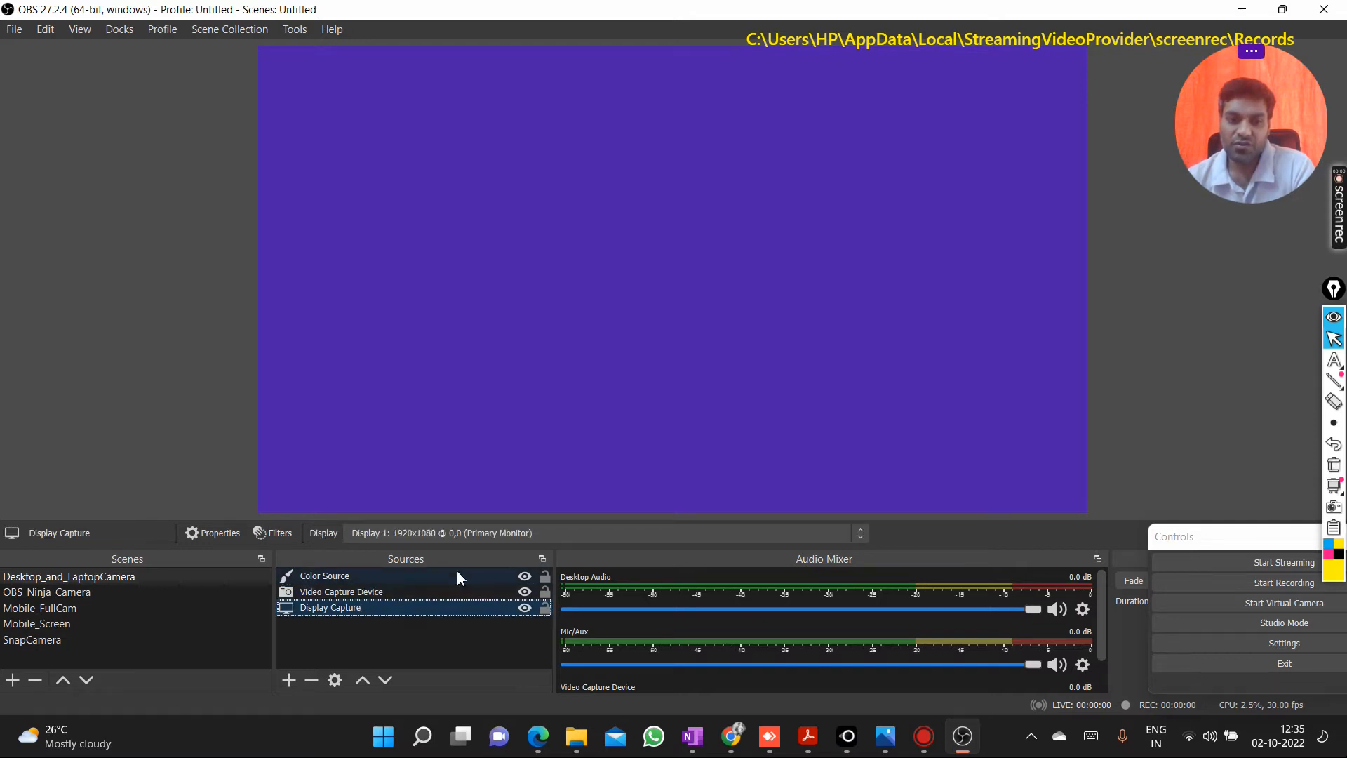
left_click(524, 578)
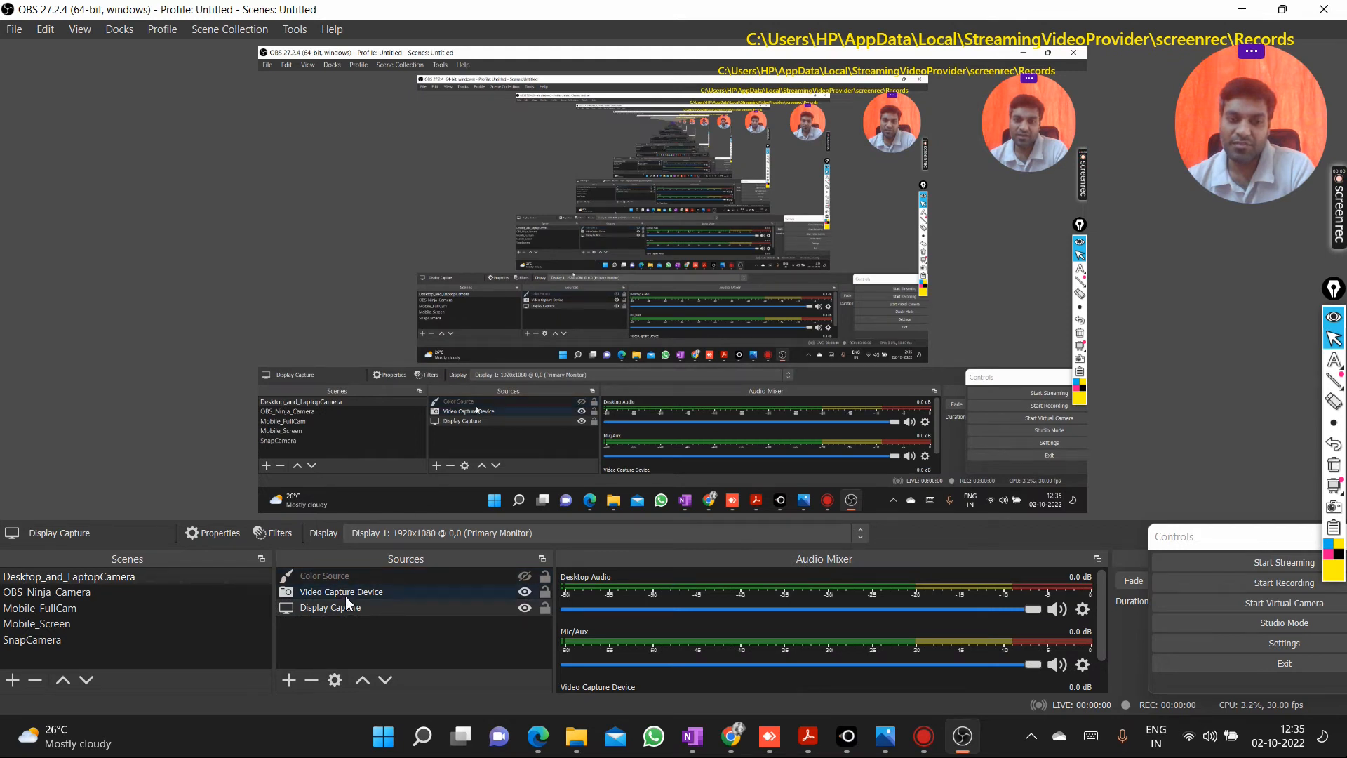
left_click(524, 577)
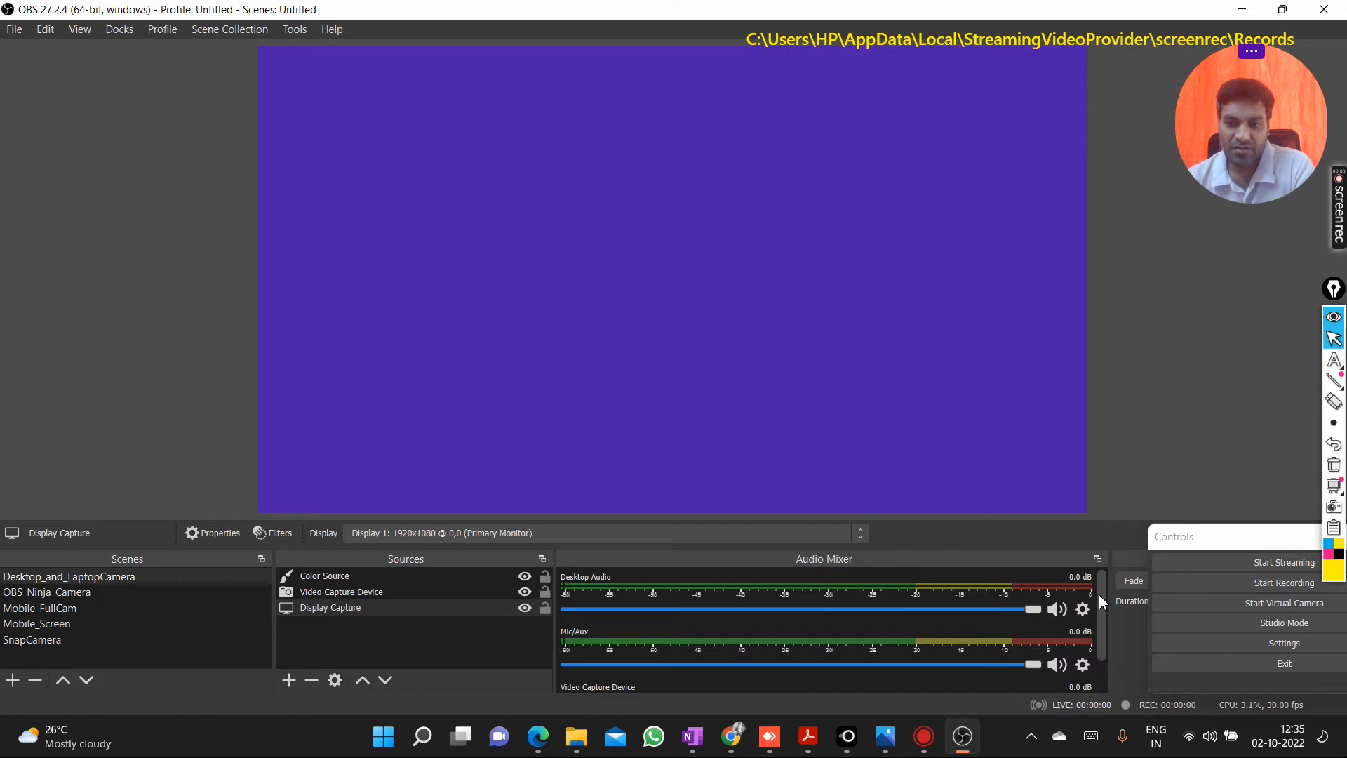
- Look over the Desktop Audio, Mic/Aux and Video Capture Device channels in the Audio Mixer
scroll(761, 624, "down", 1)
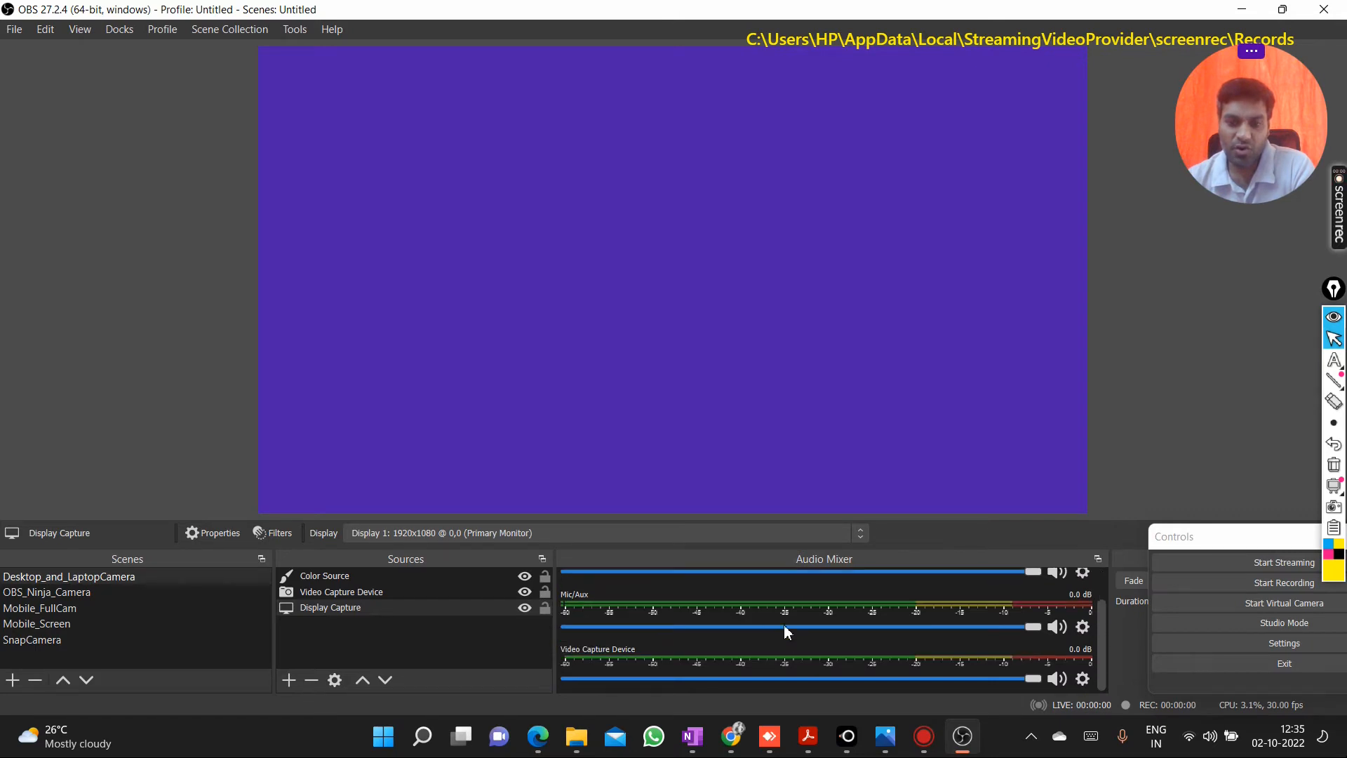
scroll(789, 629, "up", 1)
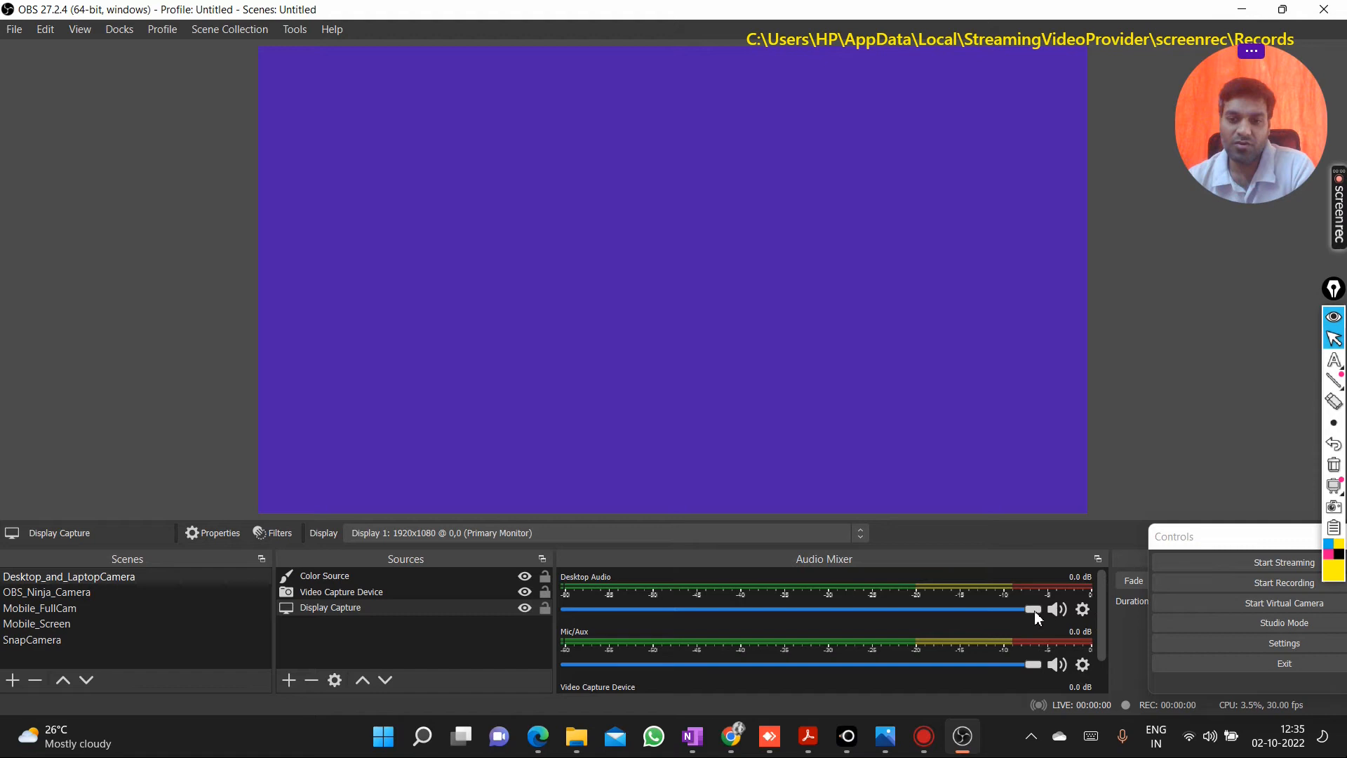
scroll(954, 628, "down", 1)
scroll(953, 628, "up", 1)
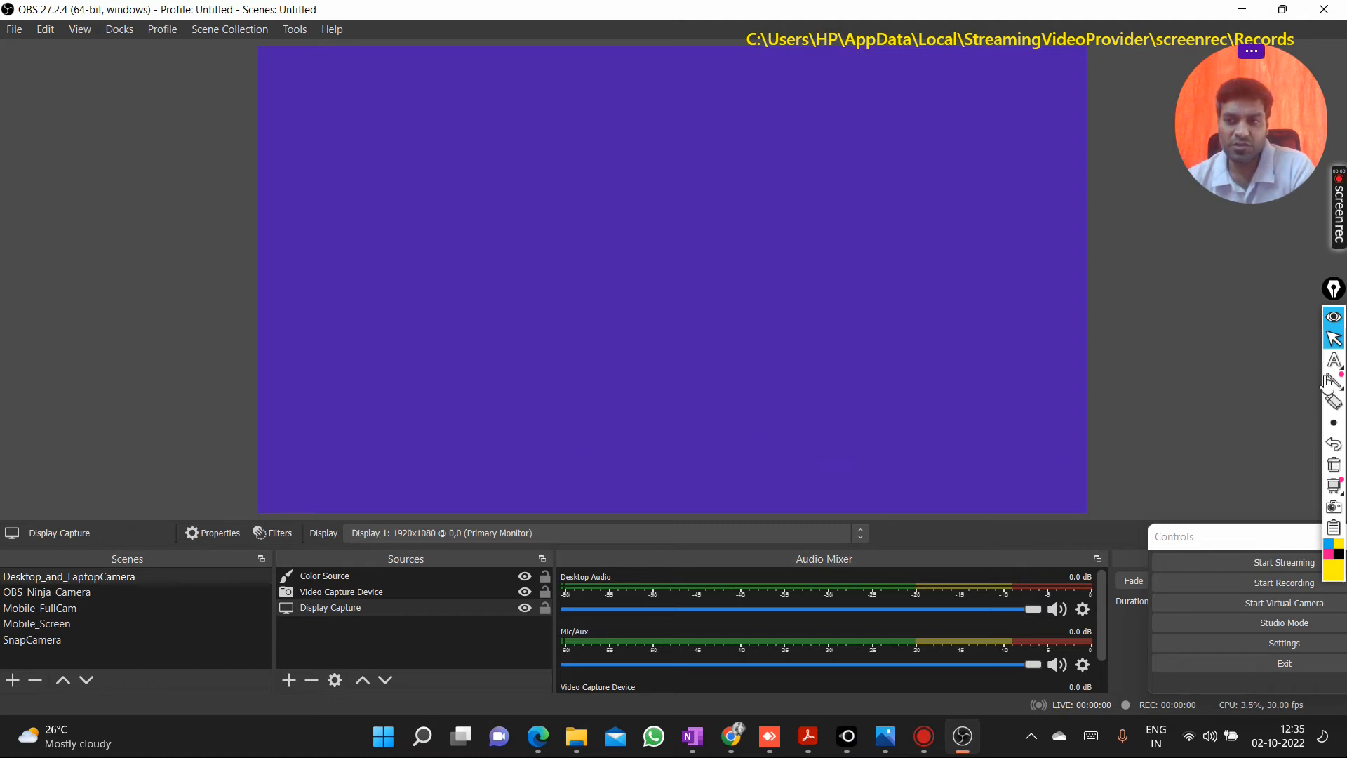
- Circle the Audio Mixer, Sources and Scenes docks freehand with the yellow on-screen annotation pencil
left_click(1333, 423)
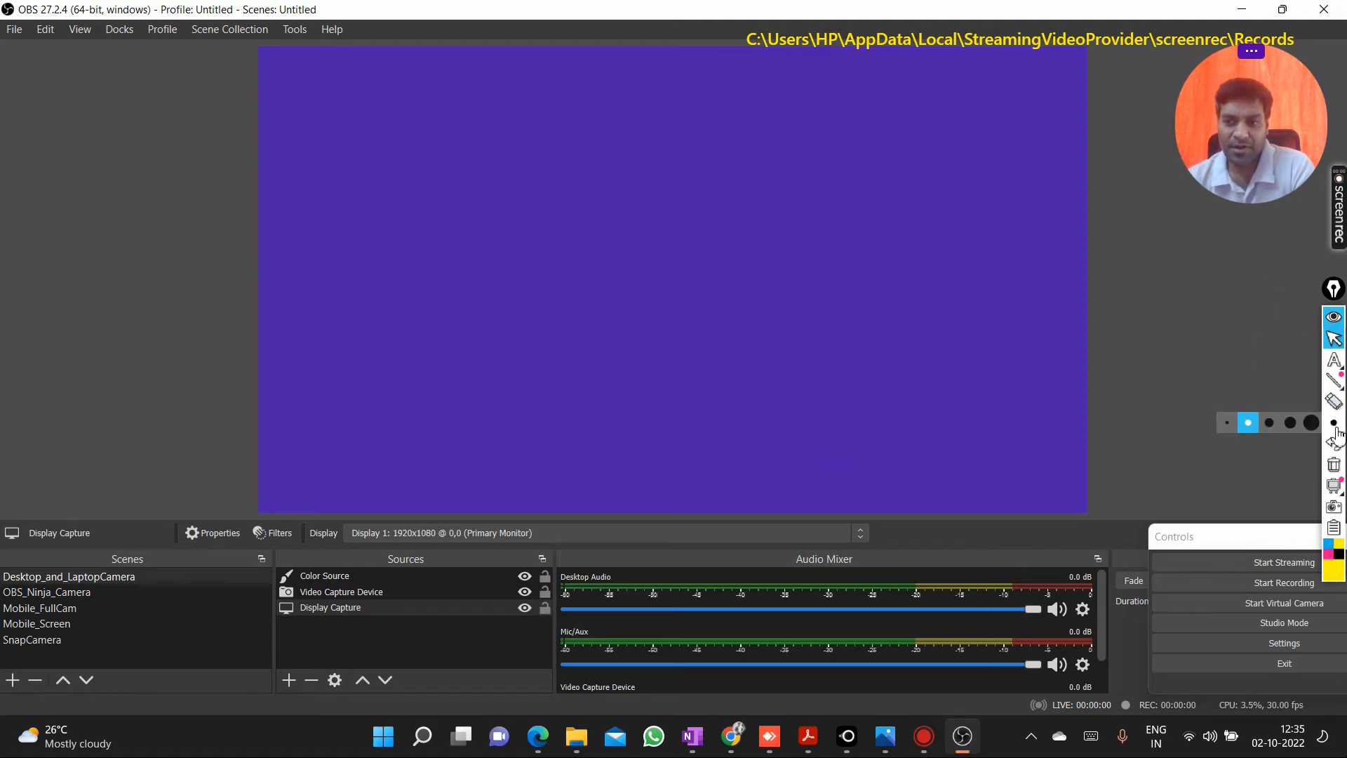
mouse_move(1333, 372)
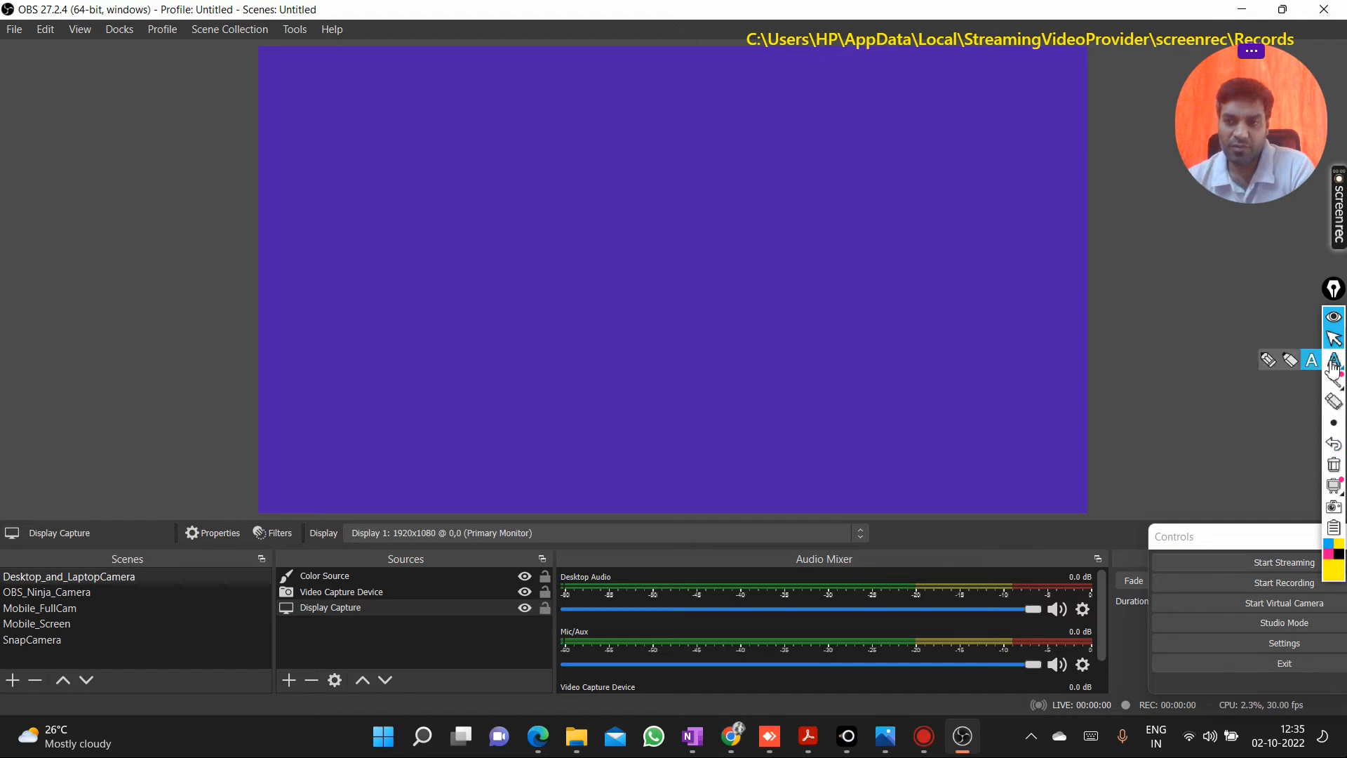
left_click(1268, 360)
mouse_move(838, 475)
left_mouse_down()
mouse_move(728, 524)
mouse_move(705, 660)
mouse_move(949, 675)
mouse_move(897, 484)
mouse_move(822, 469)
left_mouse_up()
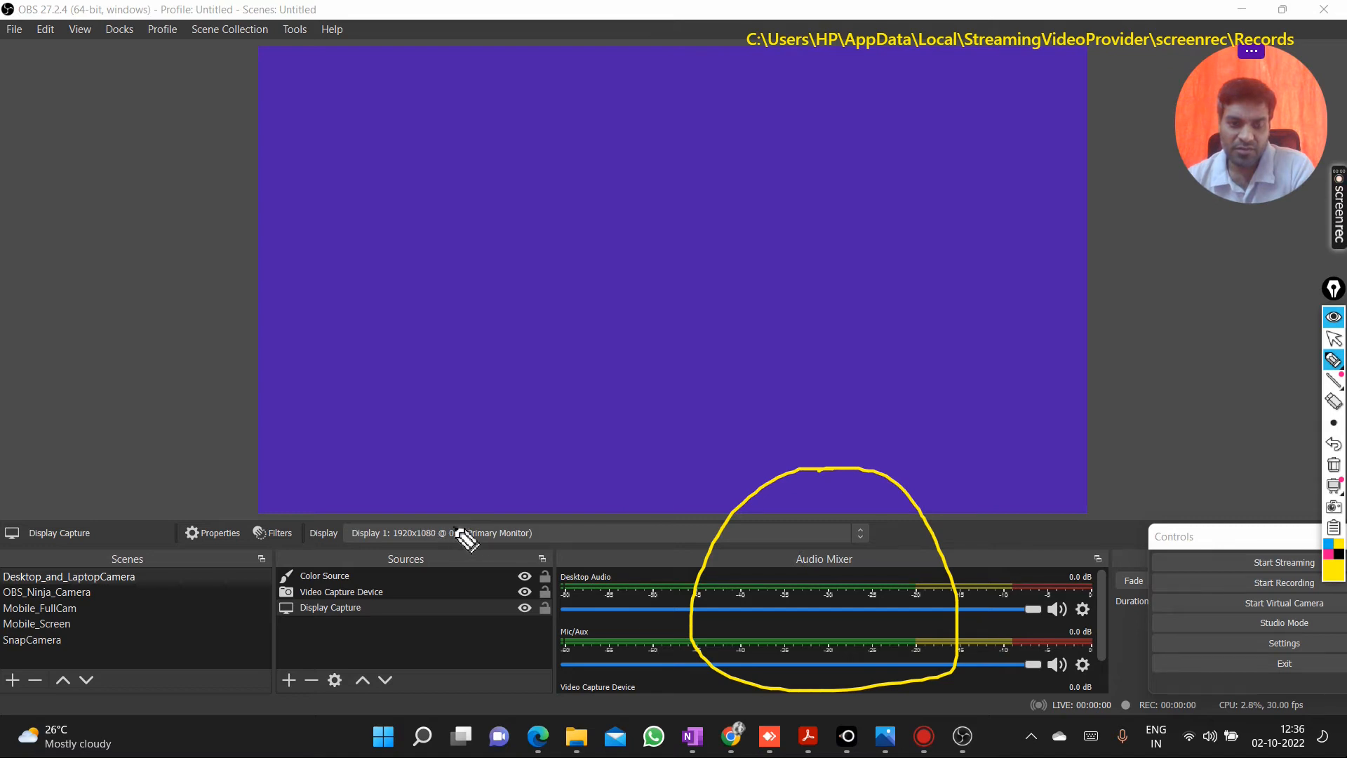
mouse_move(433, 540)
left_mouse_down()
mouse_move(362, 541)
mouse_move(276, 576)
mouse_move(324, 656)
mouse_move(482, 619)
mouse_move(466, 566)
mouse_move(424, 542)
left_mouse_up()
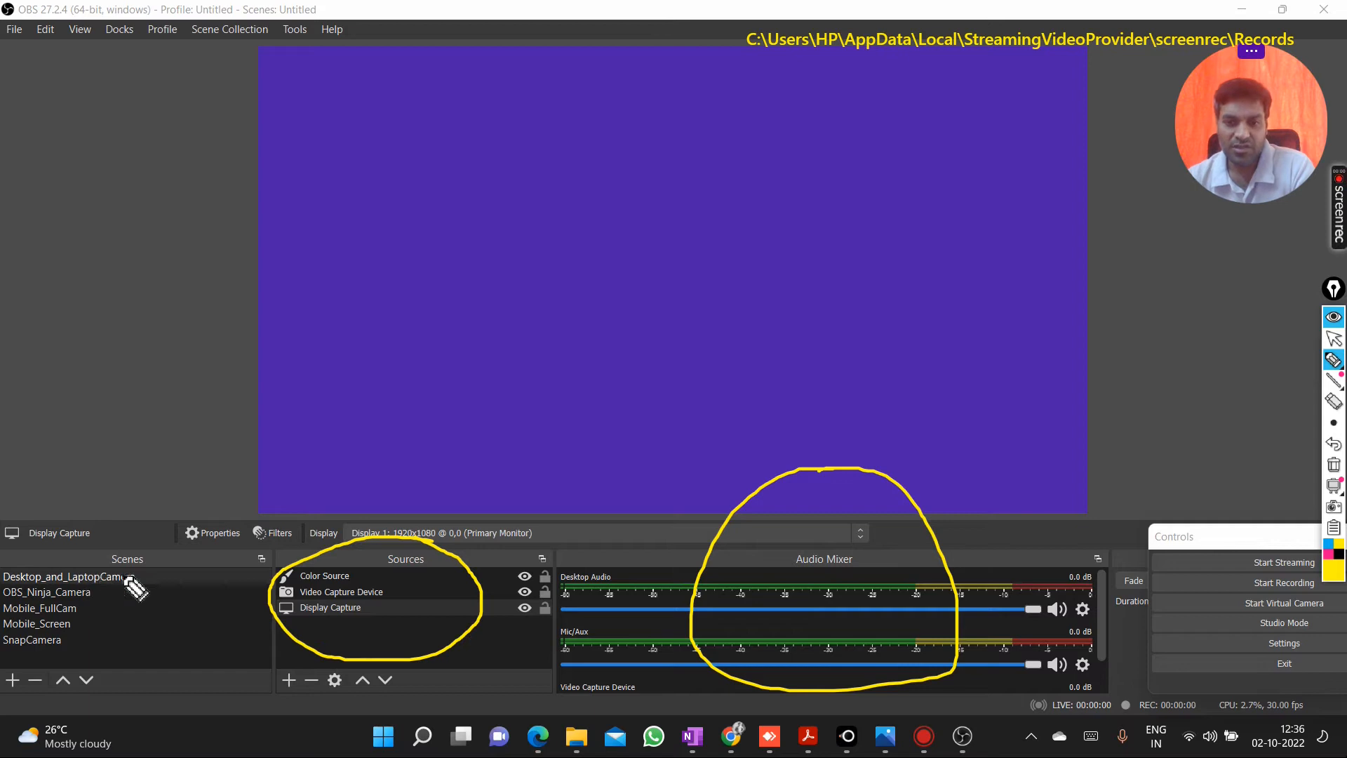
mouse_move(125, 500)
left_mouse_down()
mouse_move(28, 652)
mouse_move(202, 635)
mouse_move(125, 484)
left_mouse_up()
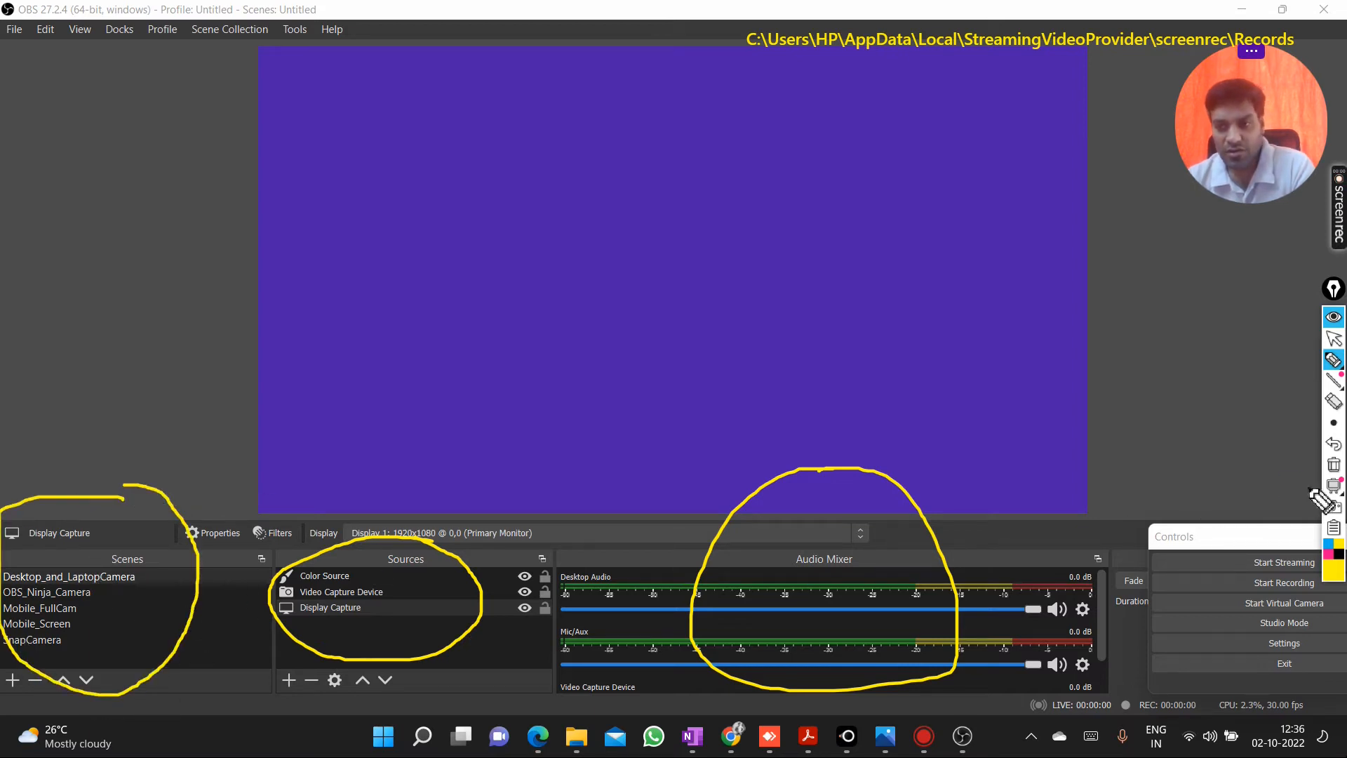
- Clear all on-screen annotations and move the annotation toolbar to the opposite screen edge, away from the Controls dock
left_click(1333, 466)
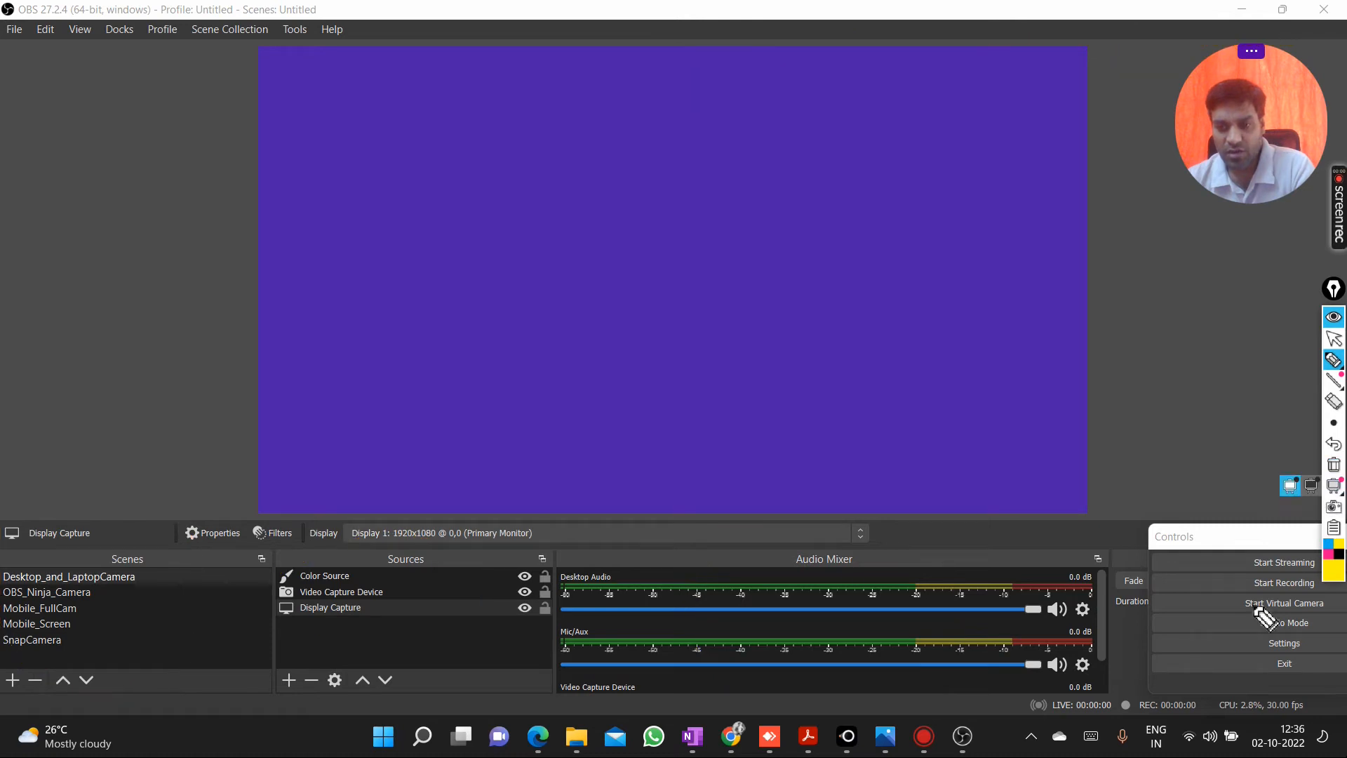
mouse_move(1333, 319)
left_mouse_down()
mouse_move(292, 249)
mouse_move(6, 201)
left_mouse_up()
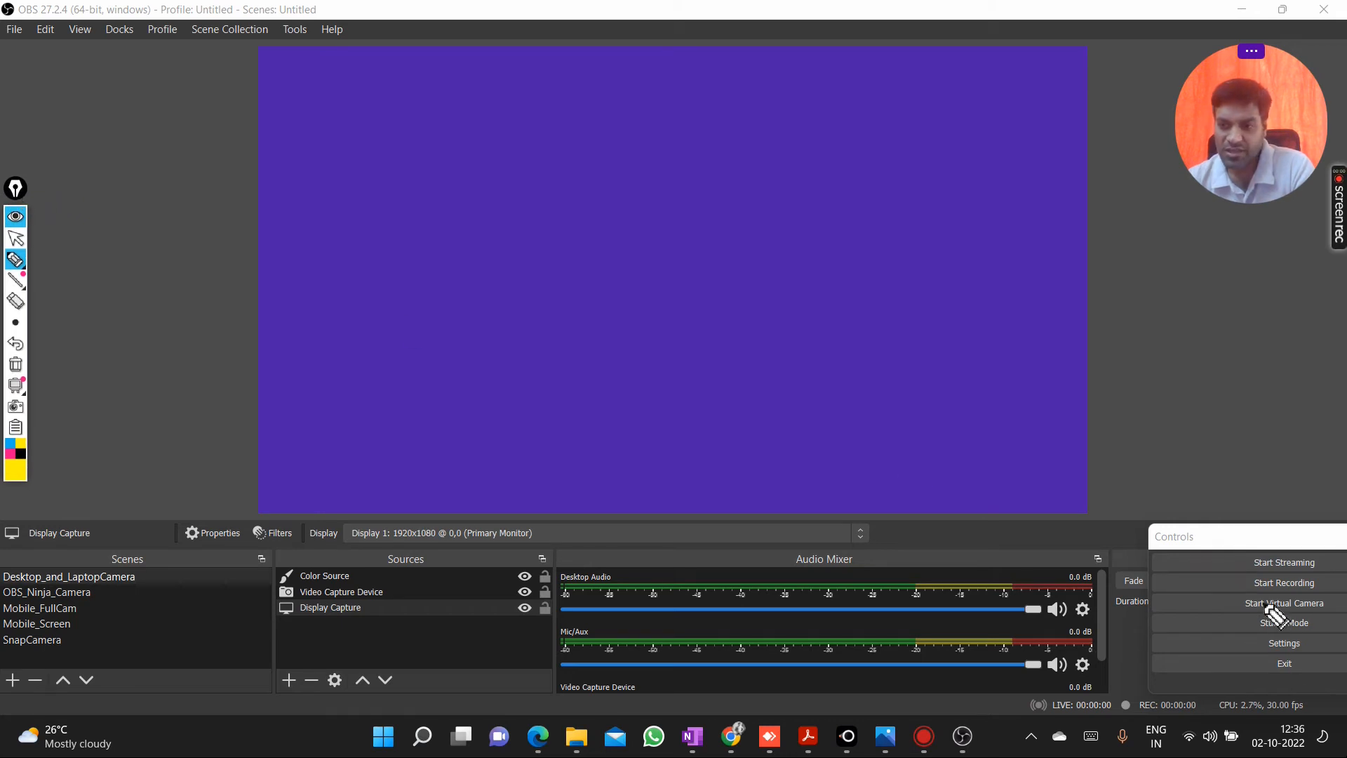
- Circle the Controls dock, draw arrows to Start Streaming, Start Recording and Start Virtual Camera, and clear these annotations
mouse_move(1280, 519)
left_mouse_down()
mouse_move(1231, 521)
mouse_move(1194, 615)
mouse_move(1248, 682)
mouse_move(1306, 694)
mouse_move(1334, 560)
mouse_move(1284, 523)
left_mouse_up()
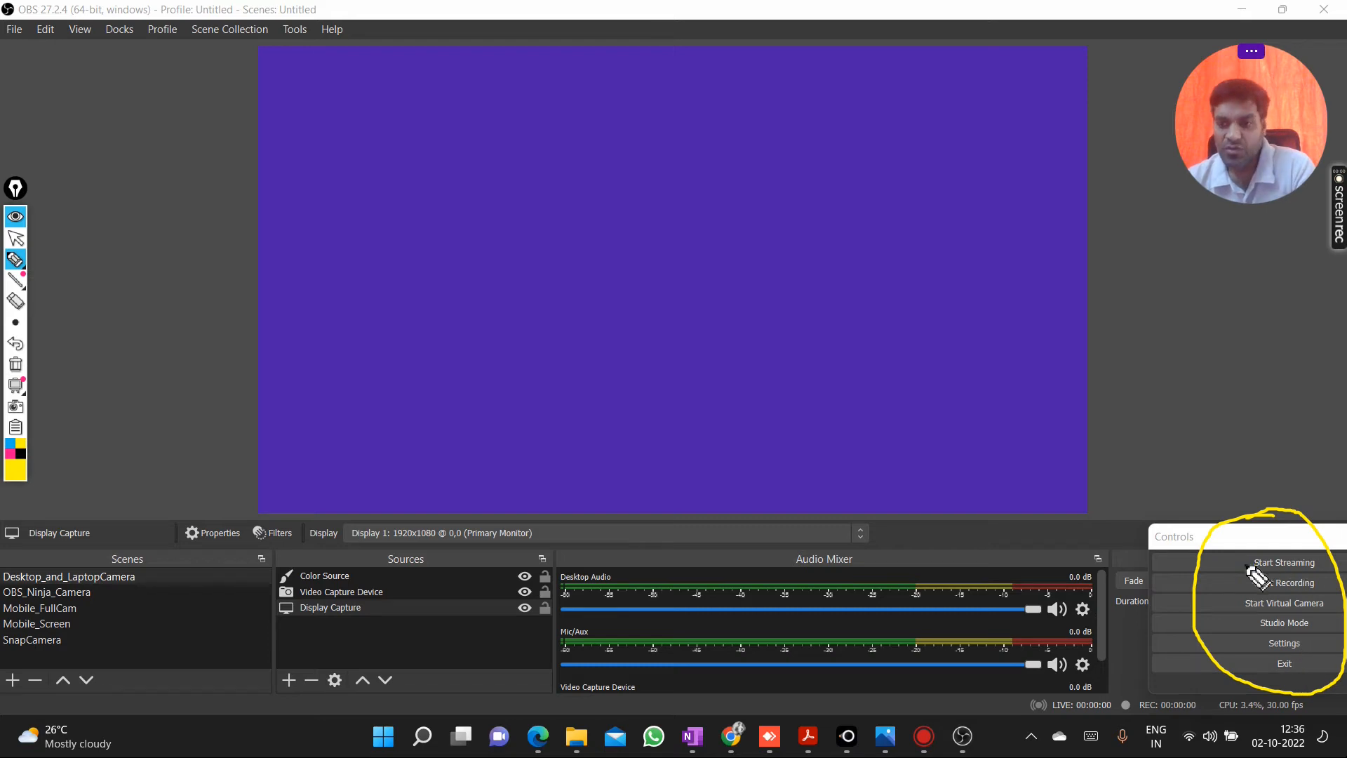
mouse_move(1132, 574)
left_mouse_down()
mouse_move(1212, 558)
mouse_move(1206, 570)
left_mouse_up()
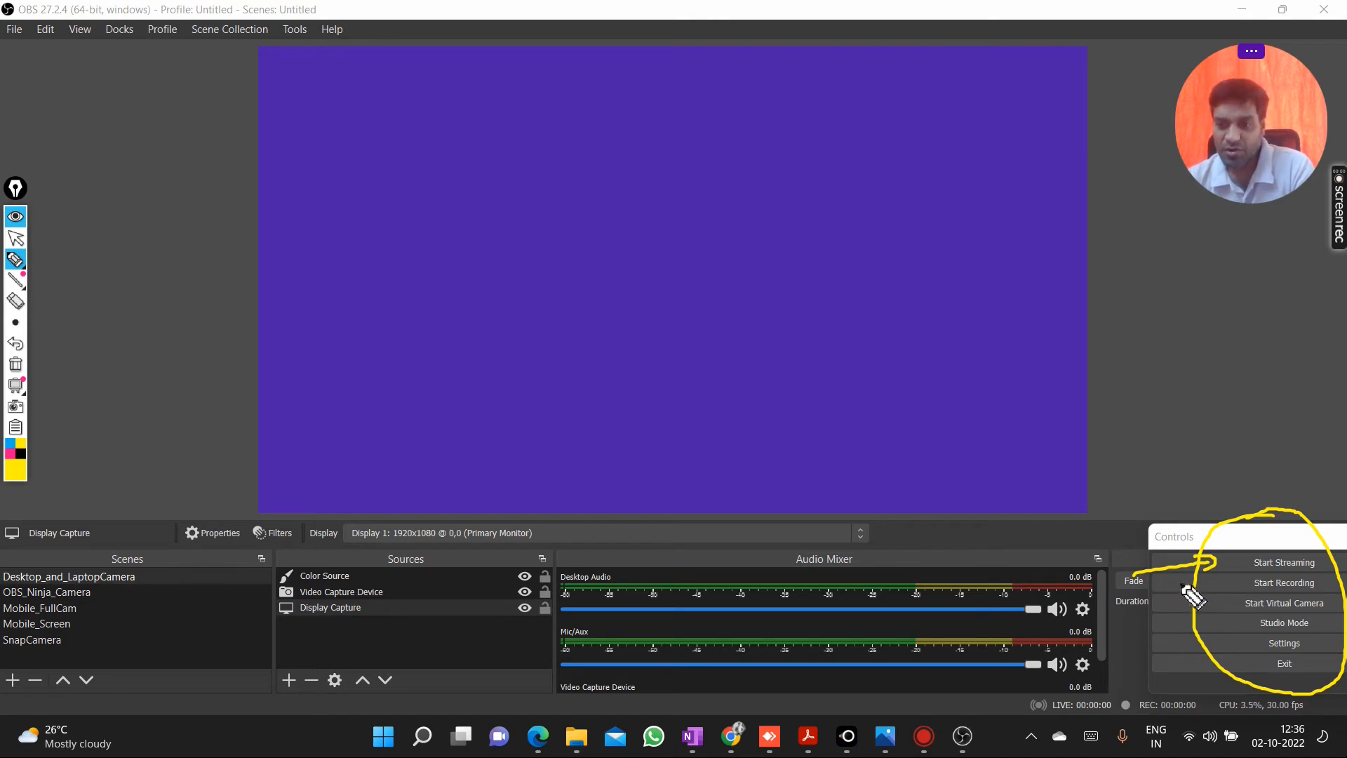
left_click_drag(1132, 592, 1187, 587)
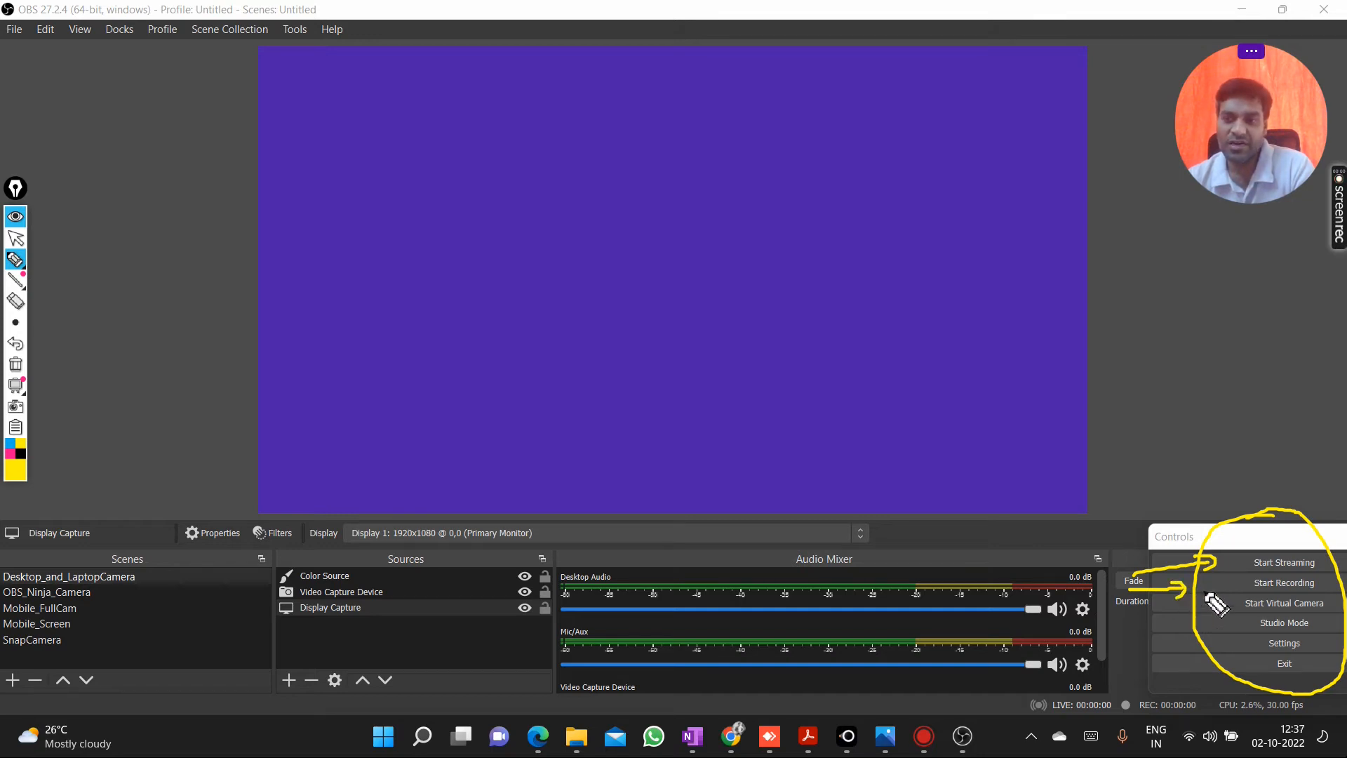
left_click(15, 364)
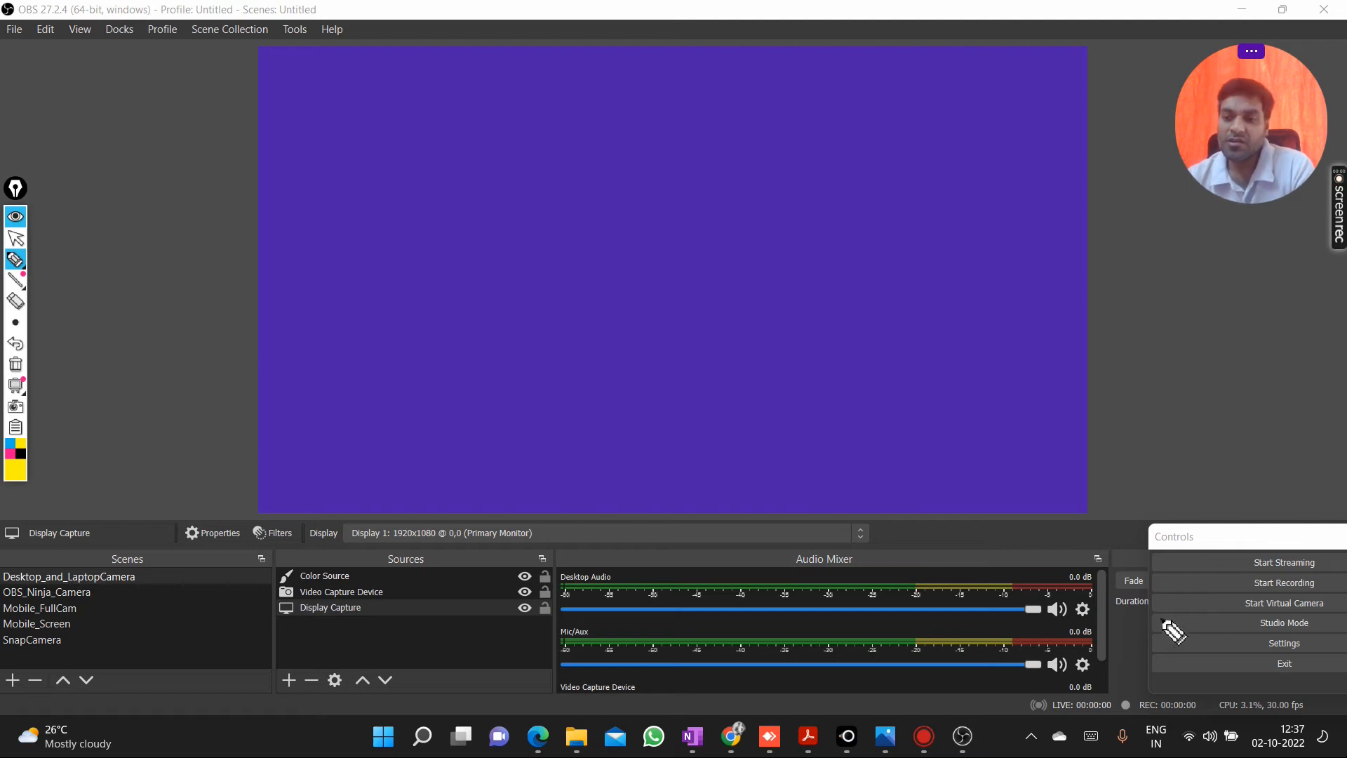
mouse_move(1141, 616)
left_mouse_down()
mouse_move(1196, 612)
mouse_move(1198, 598)
mouse_move(1192, 617)
left_mouse_up()
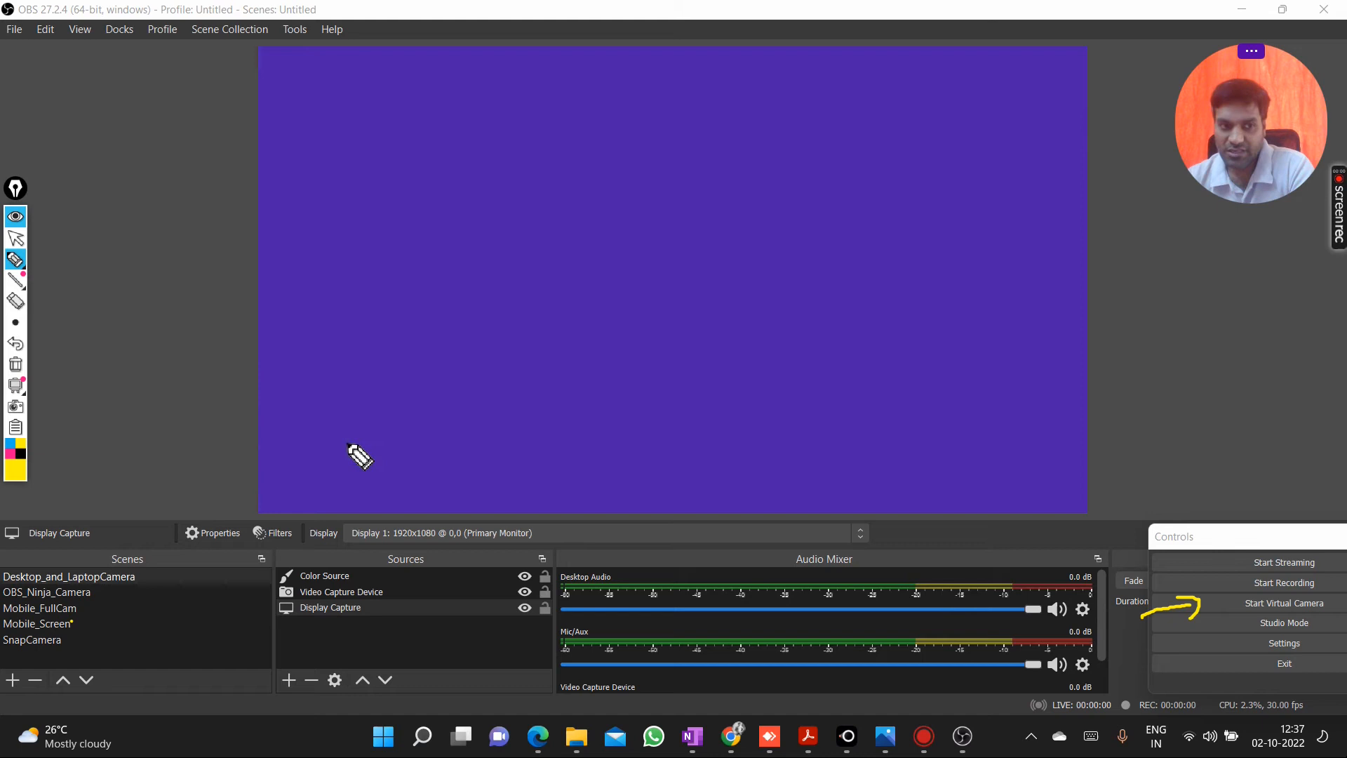
left_click(15, 366)
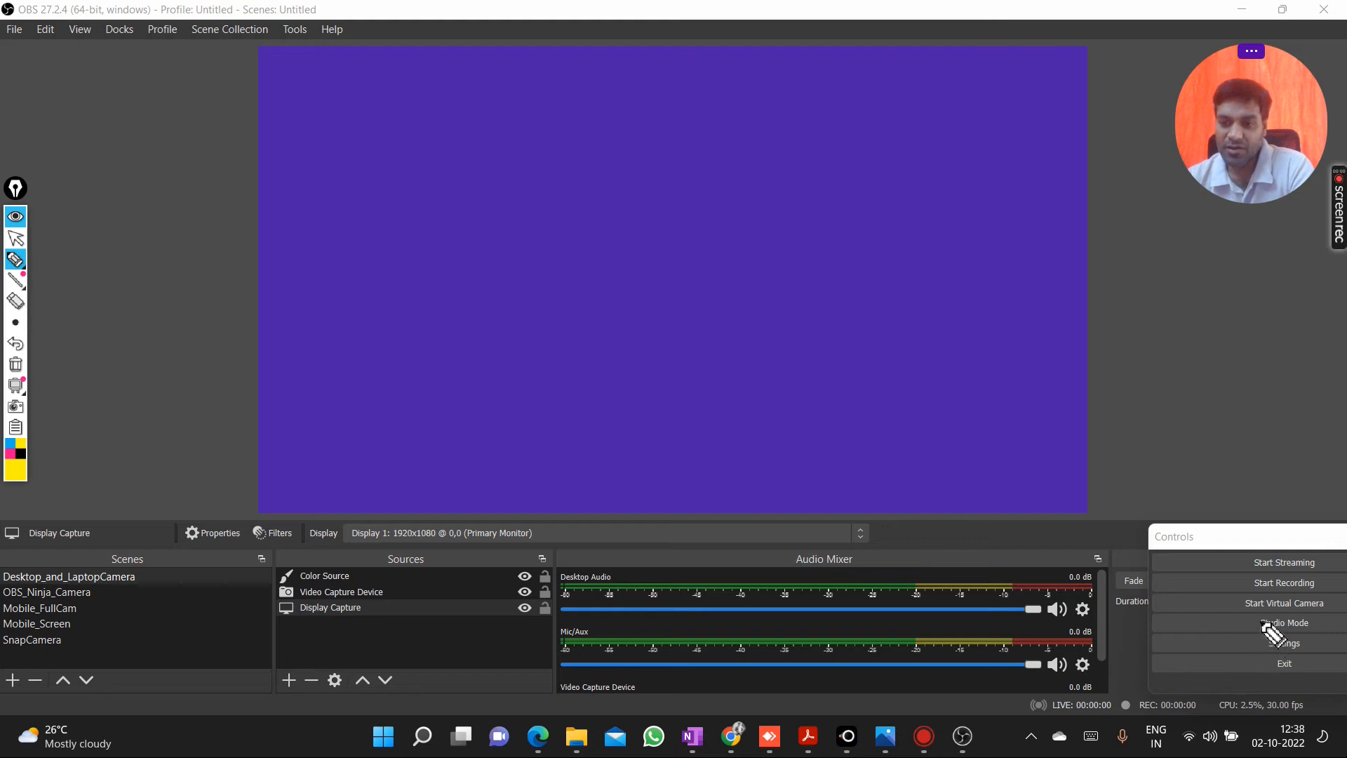
- Return to pointer mode and review the streaming, recording and scene-switching entries in the Hotkeys settings
left_click(16, 239)
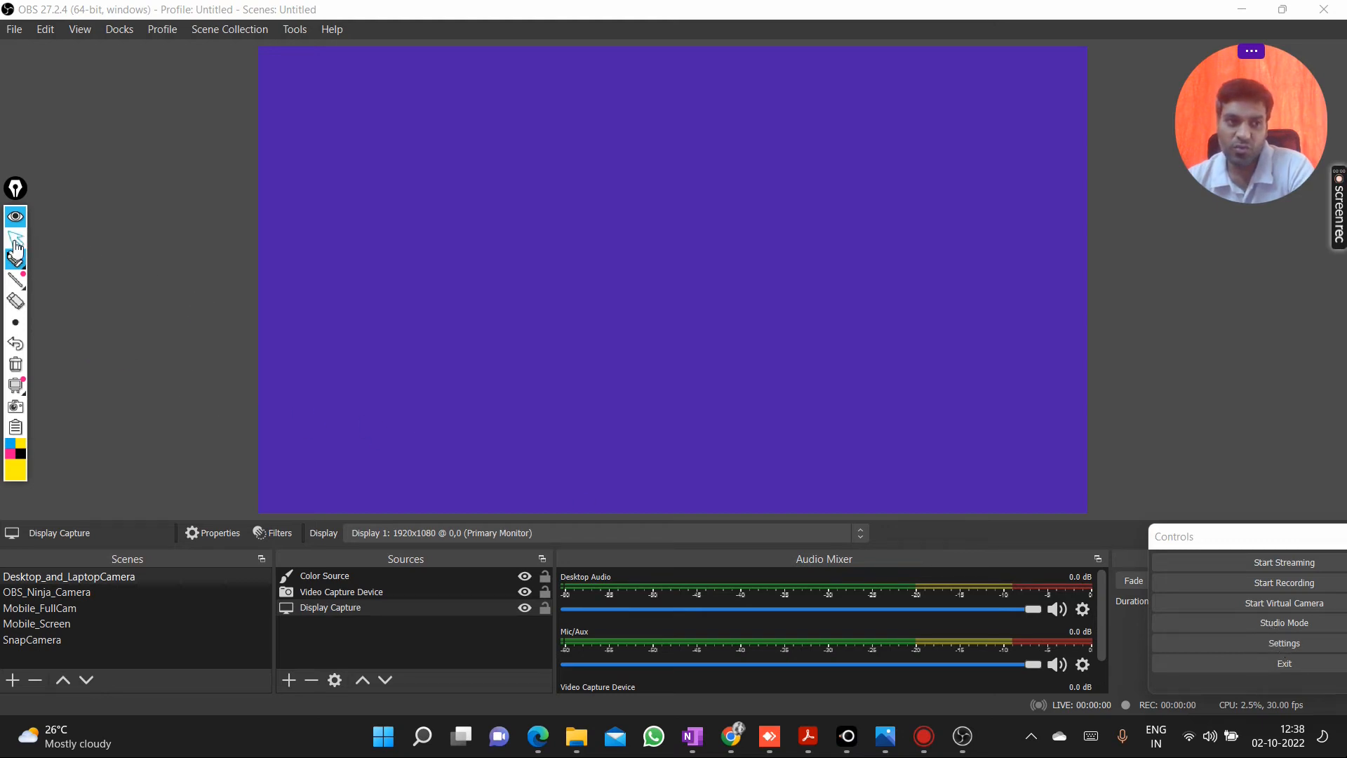
left_click(1273, 649)
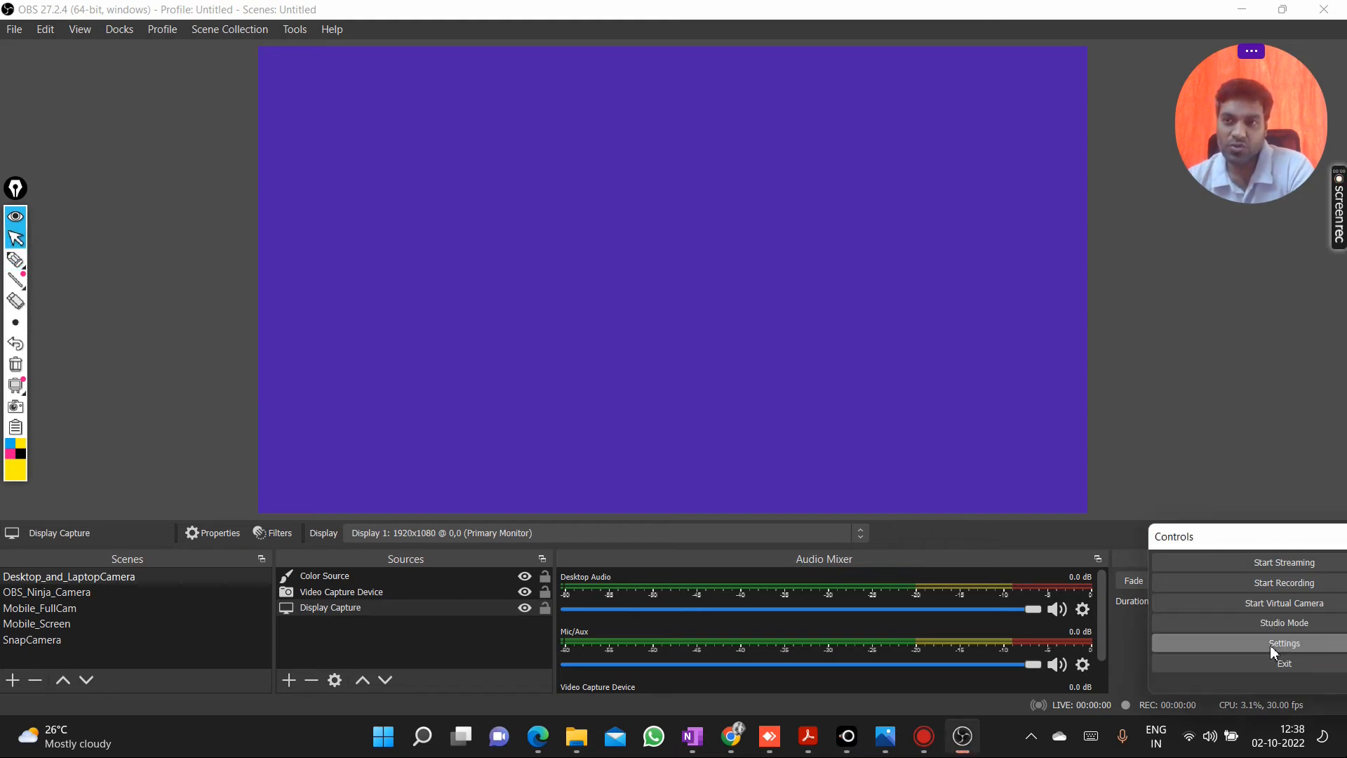
left_click(1270, 647)
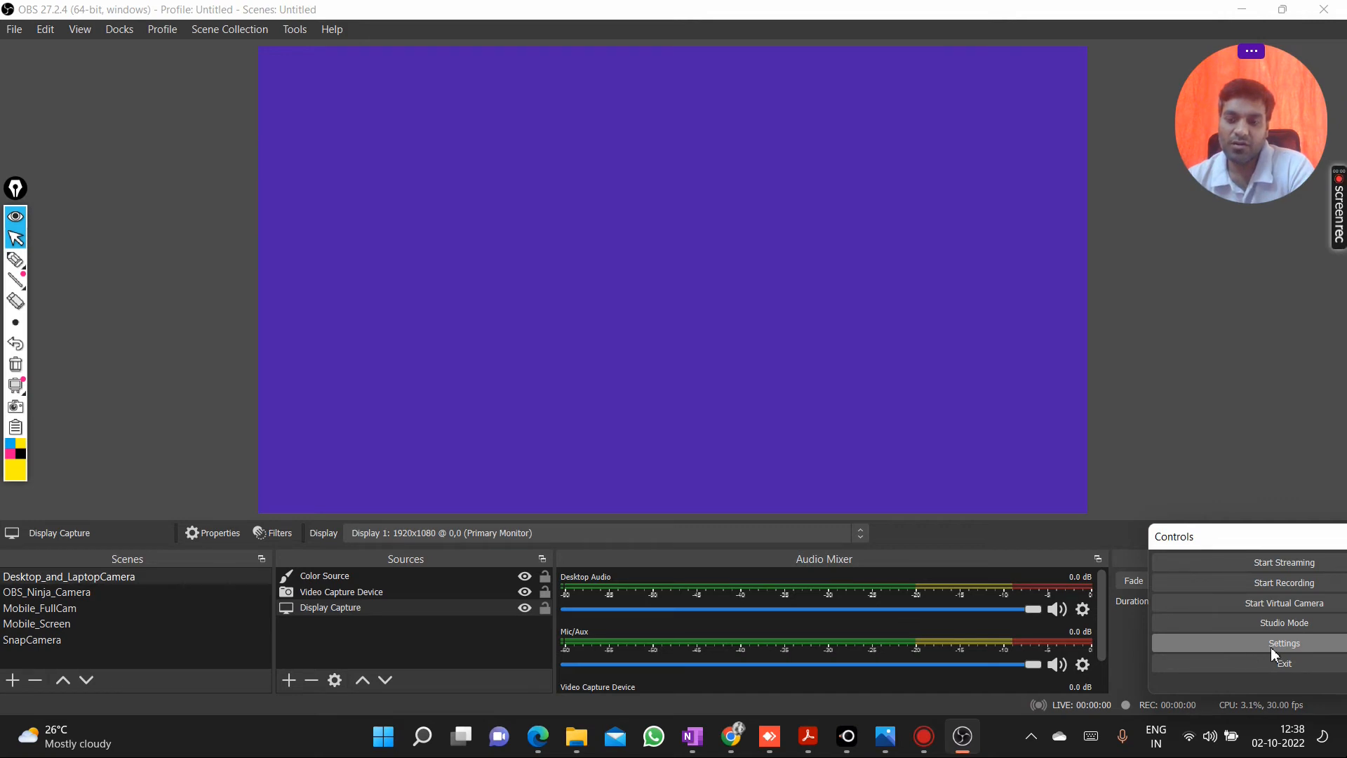
left_click(303, 287)
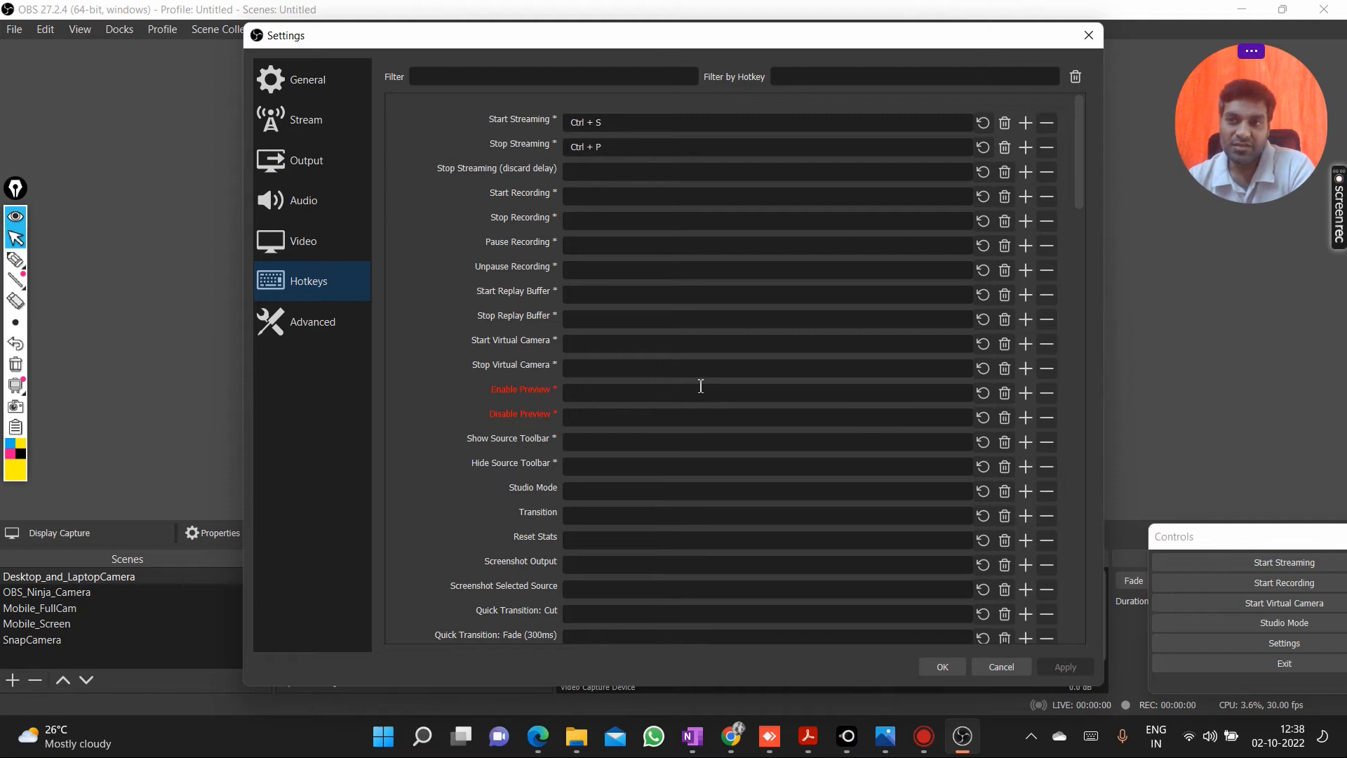
scroll(699, 402, "down", 3)
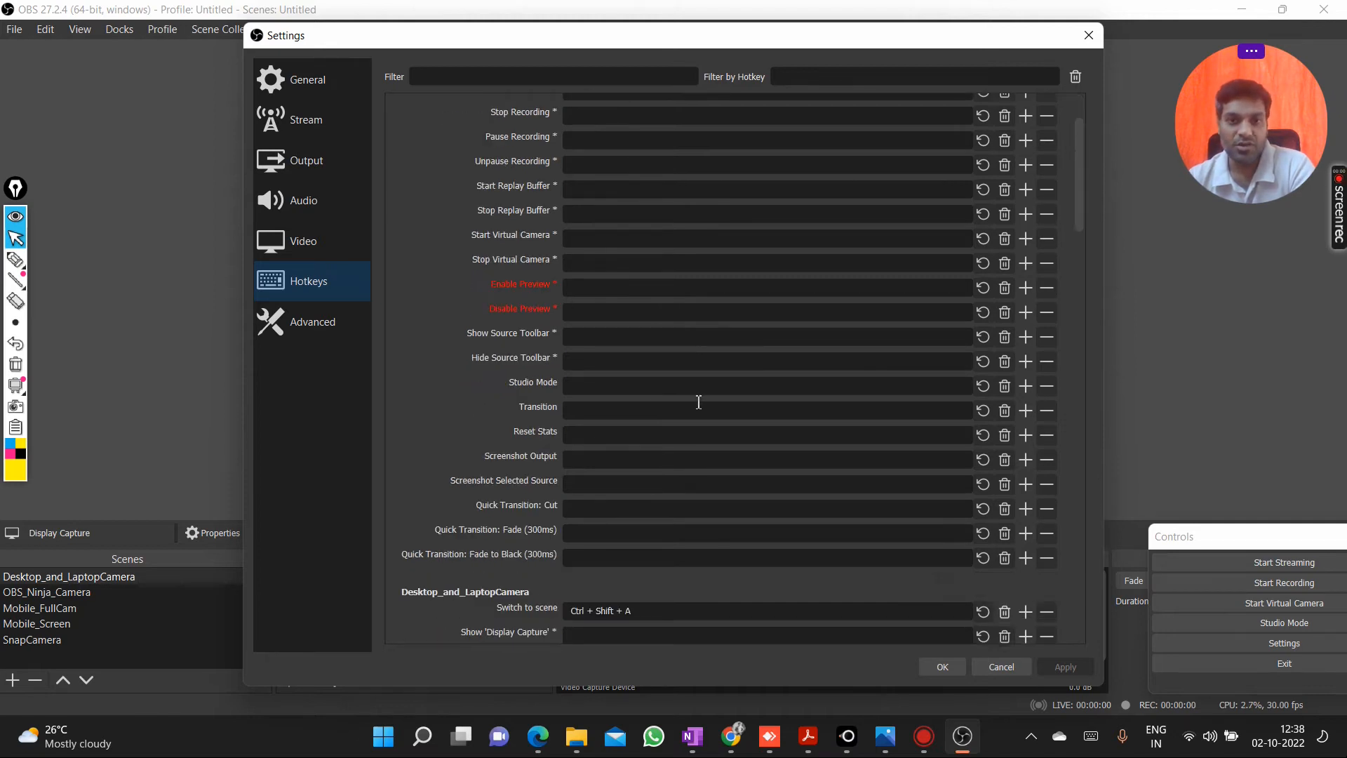
scroll(700, 407, "up", 3)
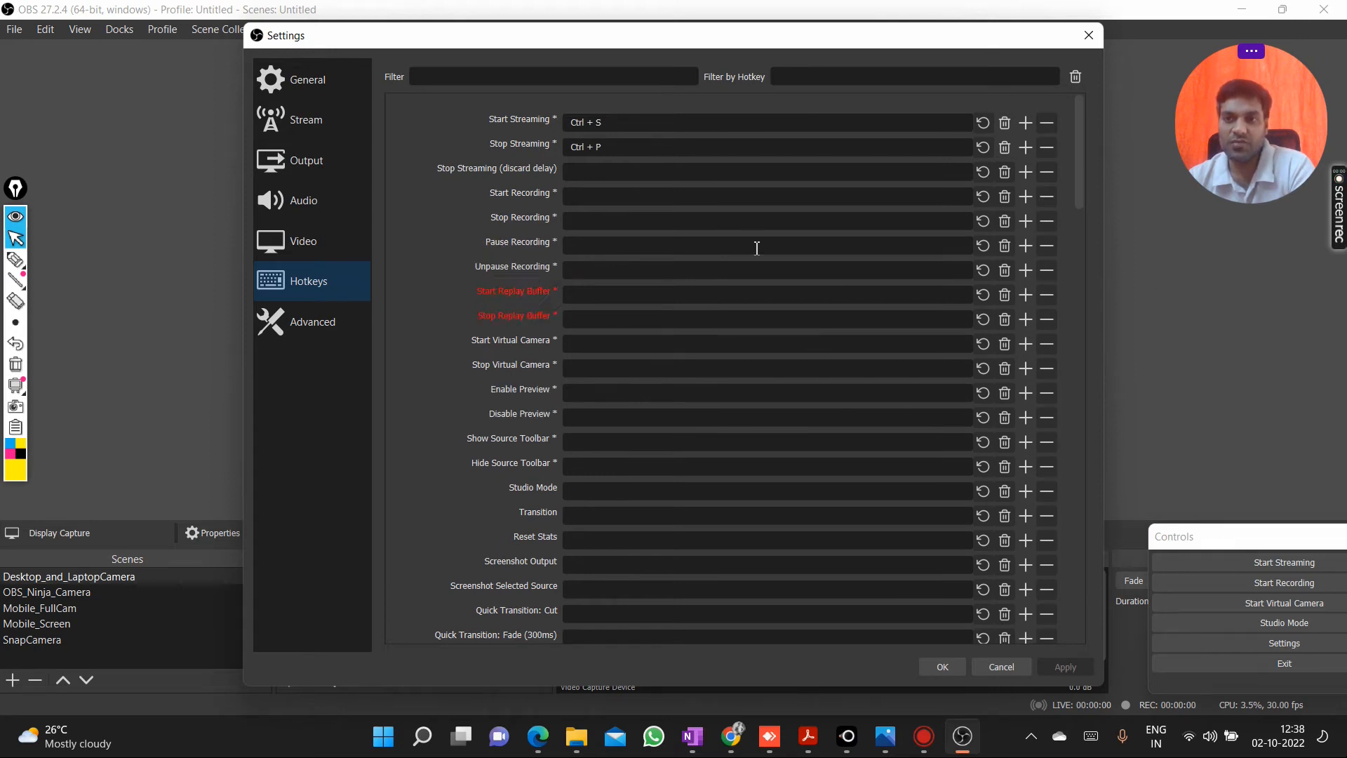
- Examine the Output settings, including the recording path, the available recording formats and the output mode
left_click(294, 173)
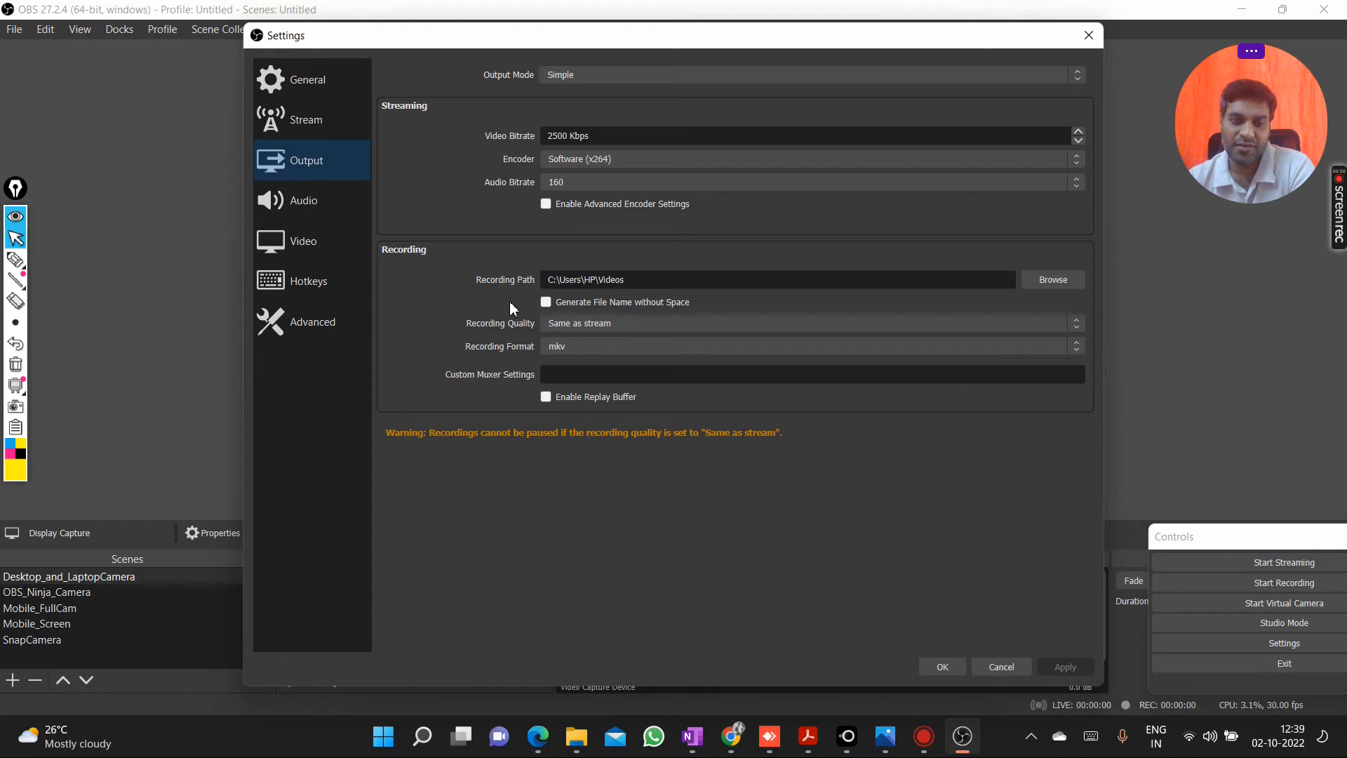
left_click(578, 347)
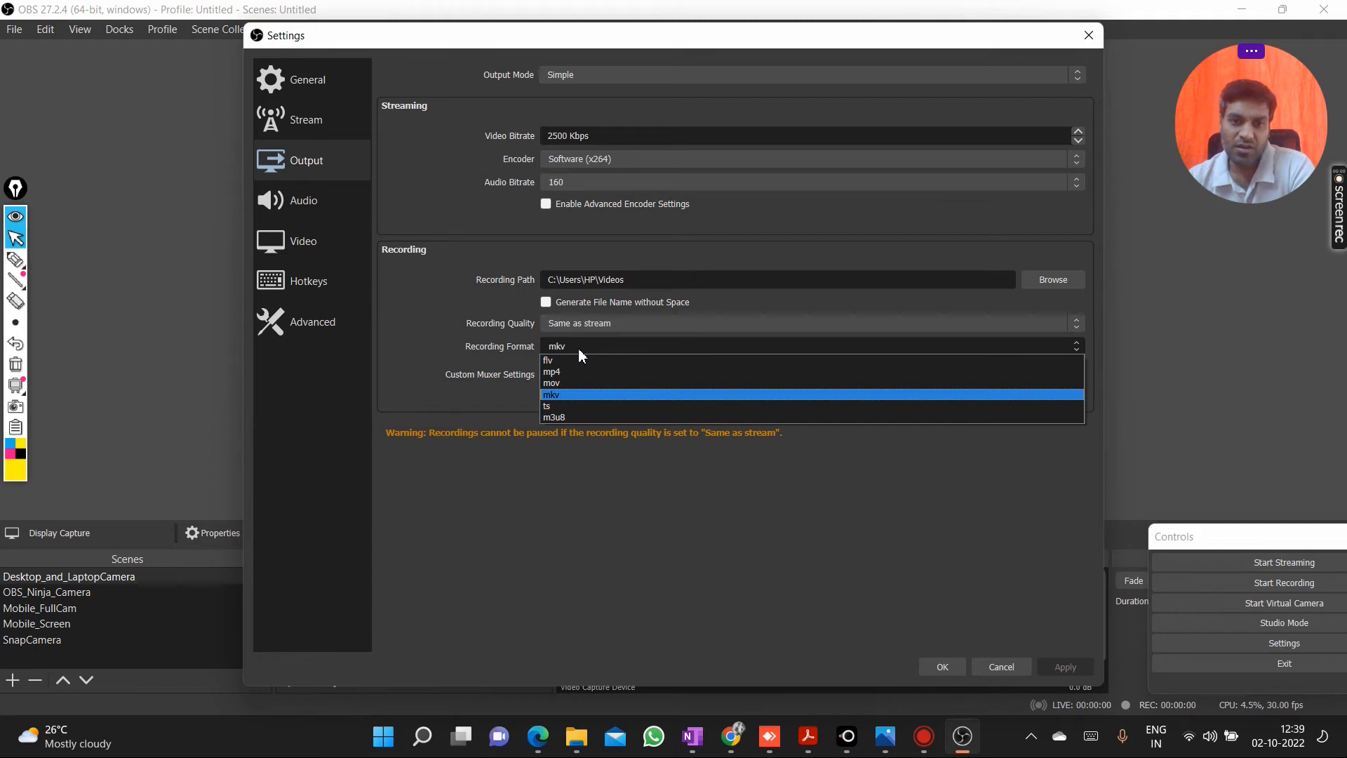
left_click(662, 235)
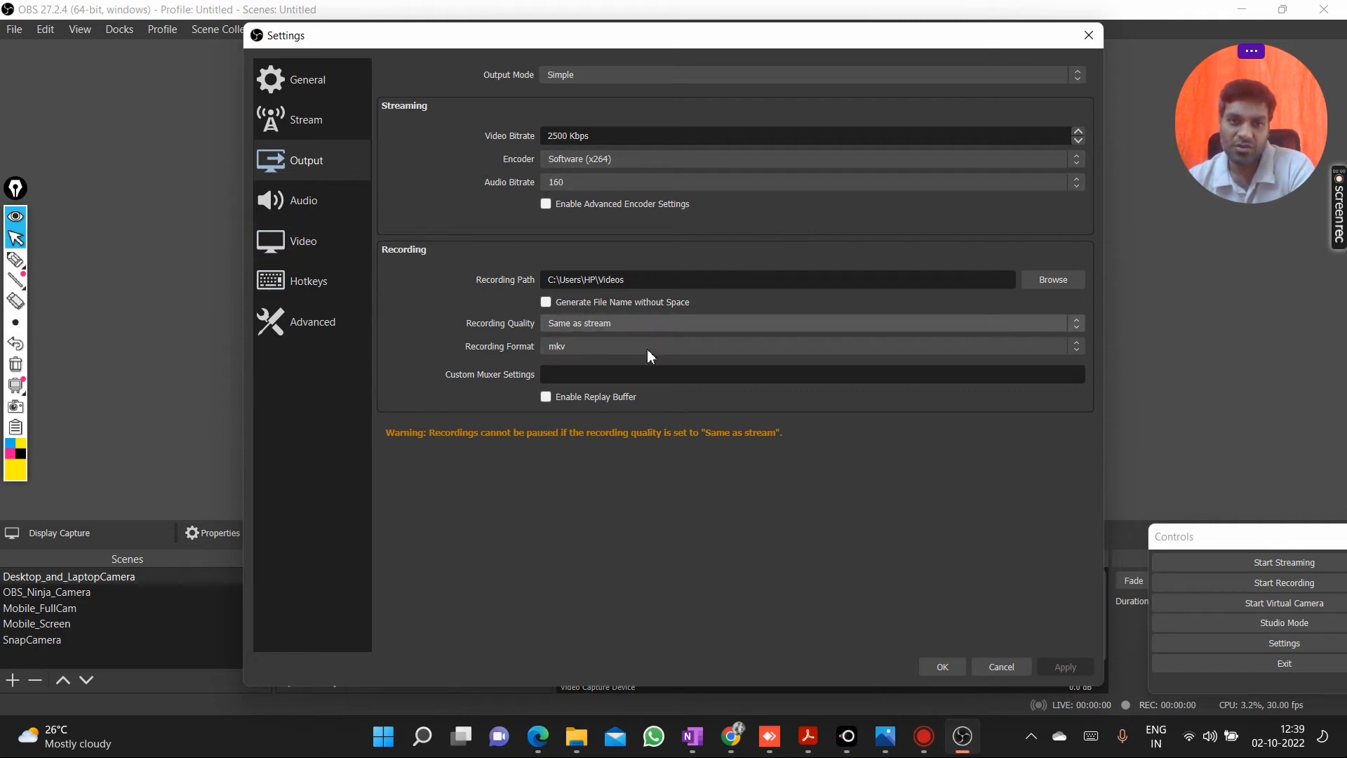
left_click(615, 73)
left_click(614, 73)
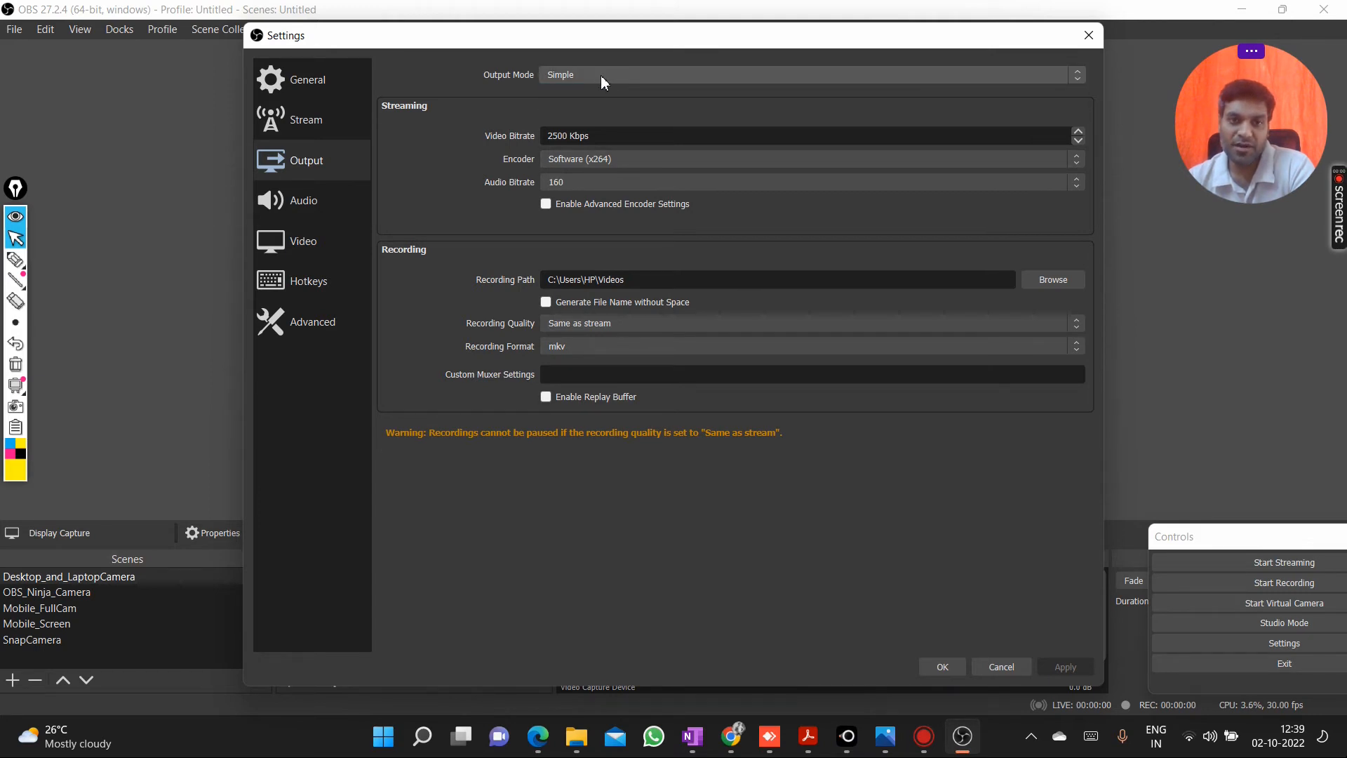
- Check which streaming services the Stream settings offer, keeping the current service
left_click(301, 125)
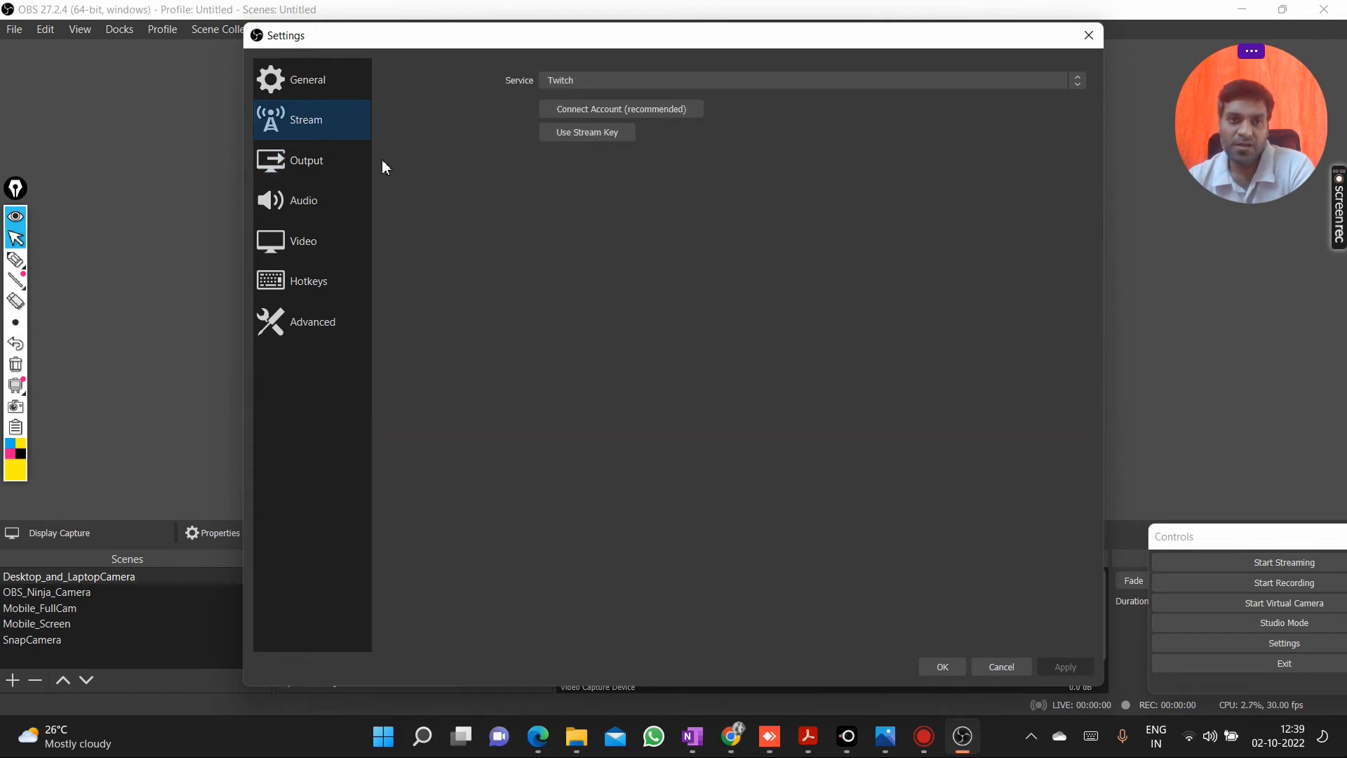
left_click(598, 86)
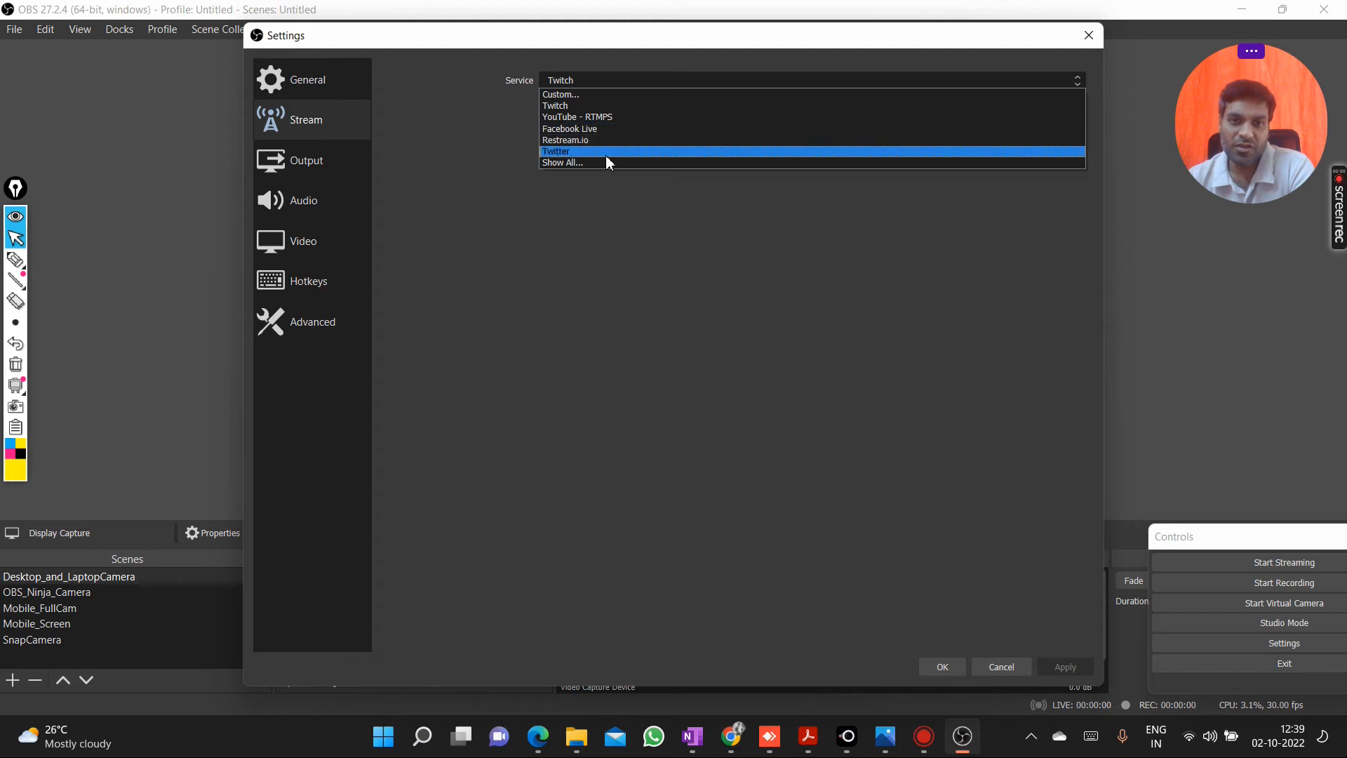
left_click(657, 270)
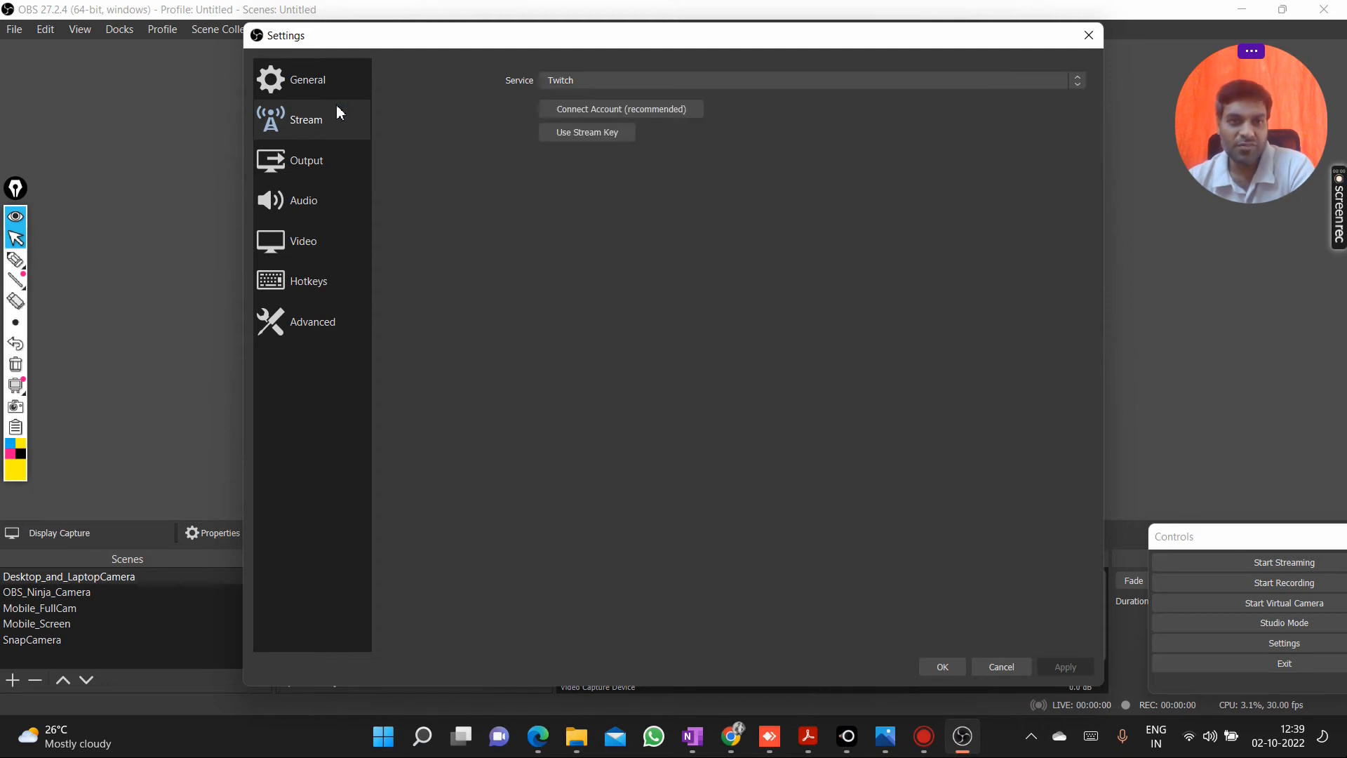
- Look through the General settings, from language and theme down to the projector, system tray and preview options
left_click(306, 79)
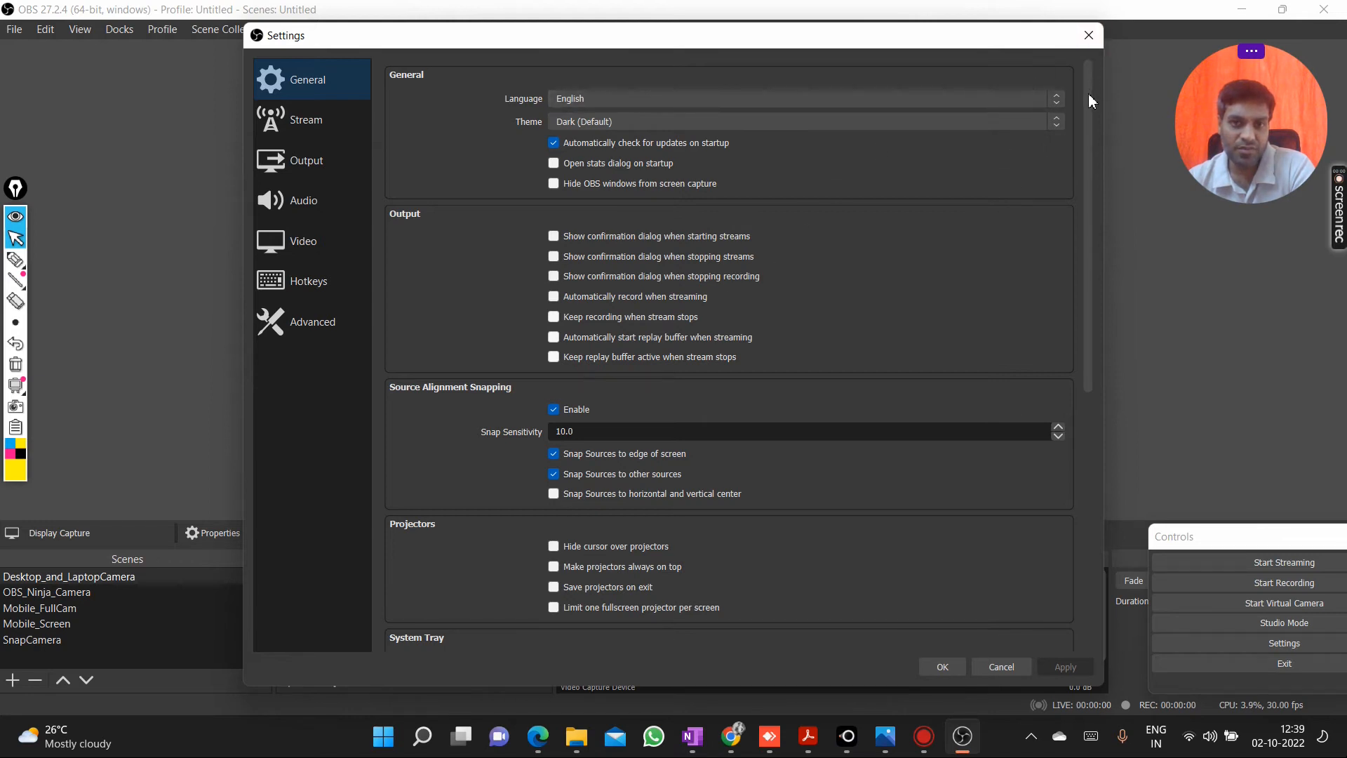
left_click_drag(1089, 91, 1085, 161)
right_click(1085, 161)
left_click(1079, 196)
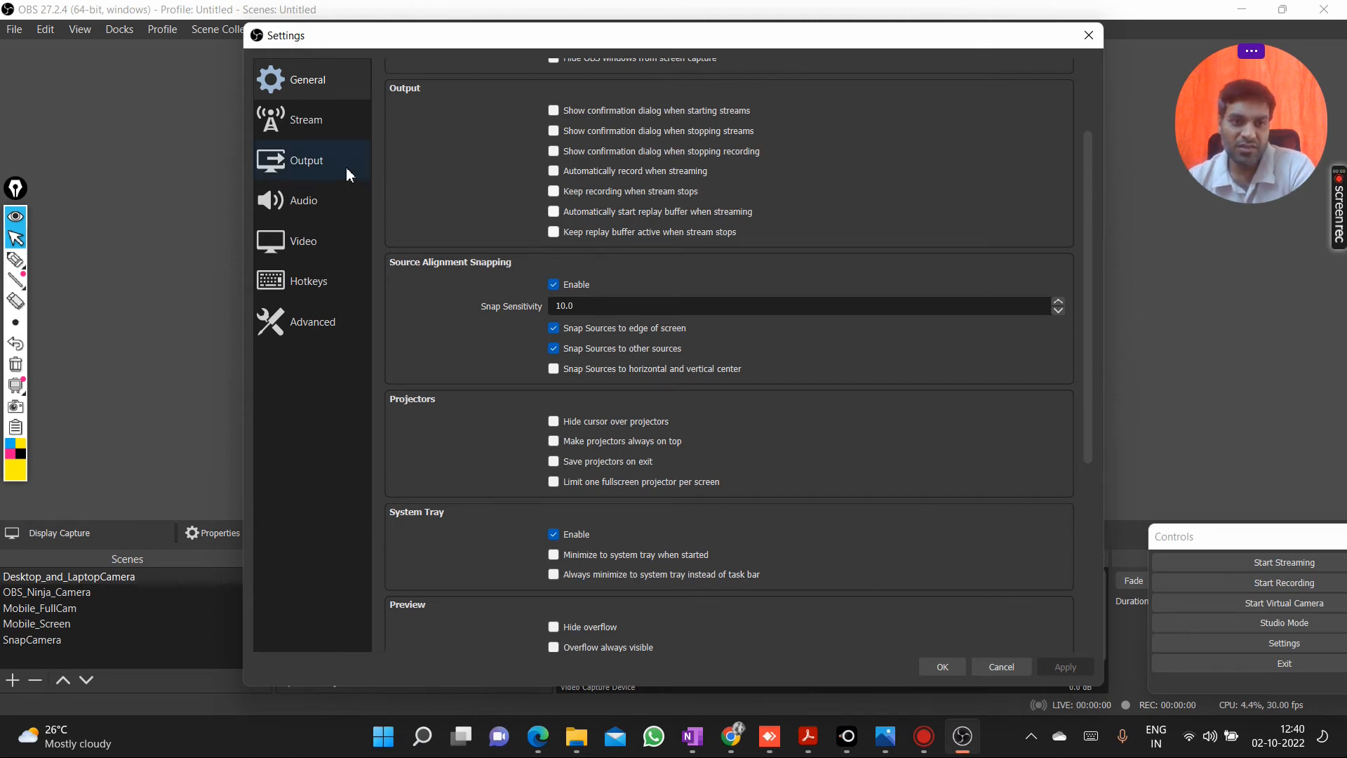
- Look over the Audio, Video and Advanced settings without changing any option
left_click(294, 198)
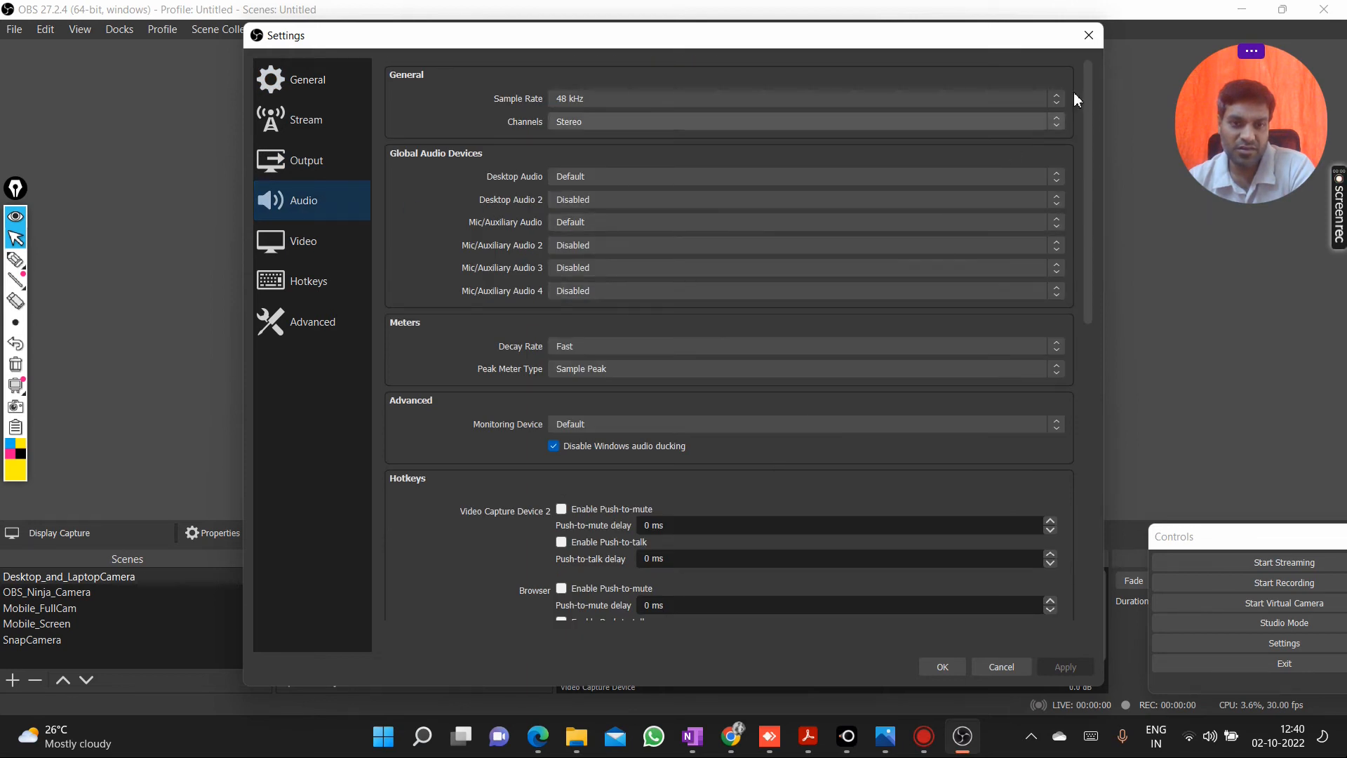
left_click_drag(1085, 146, 1054, 352)
left_click(272, 245)
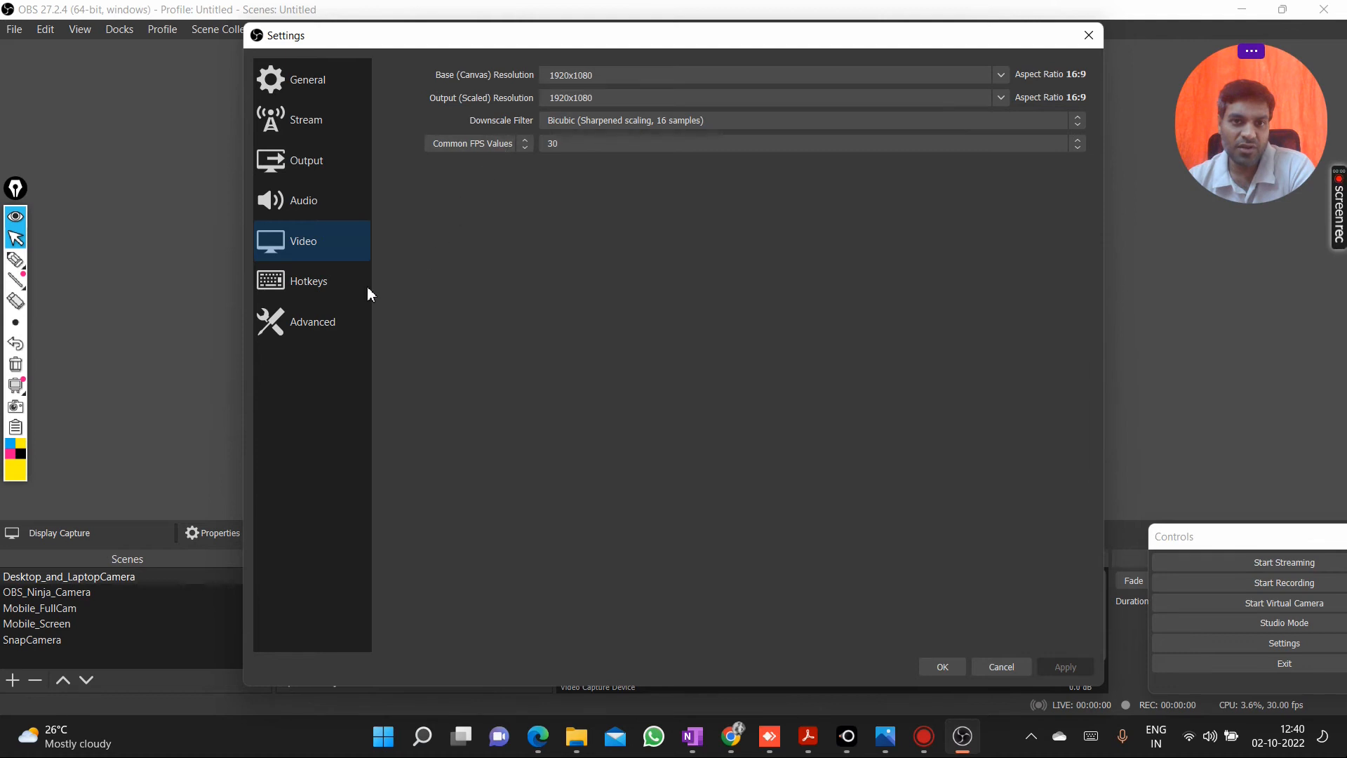
left_click(303, 292)
left_click(295, 326)
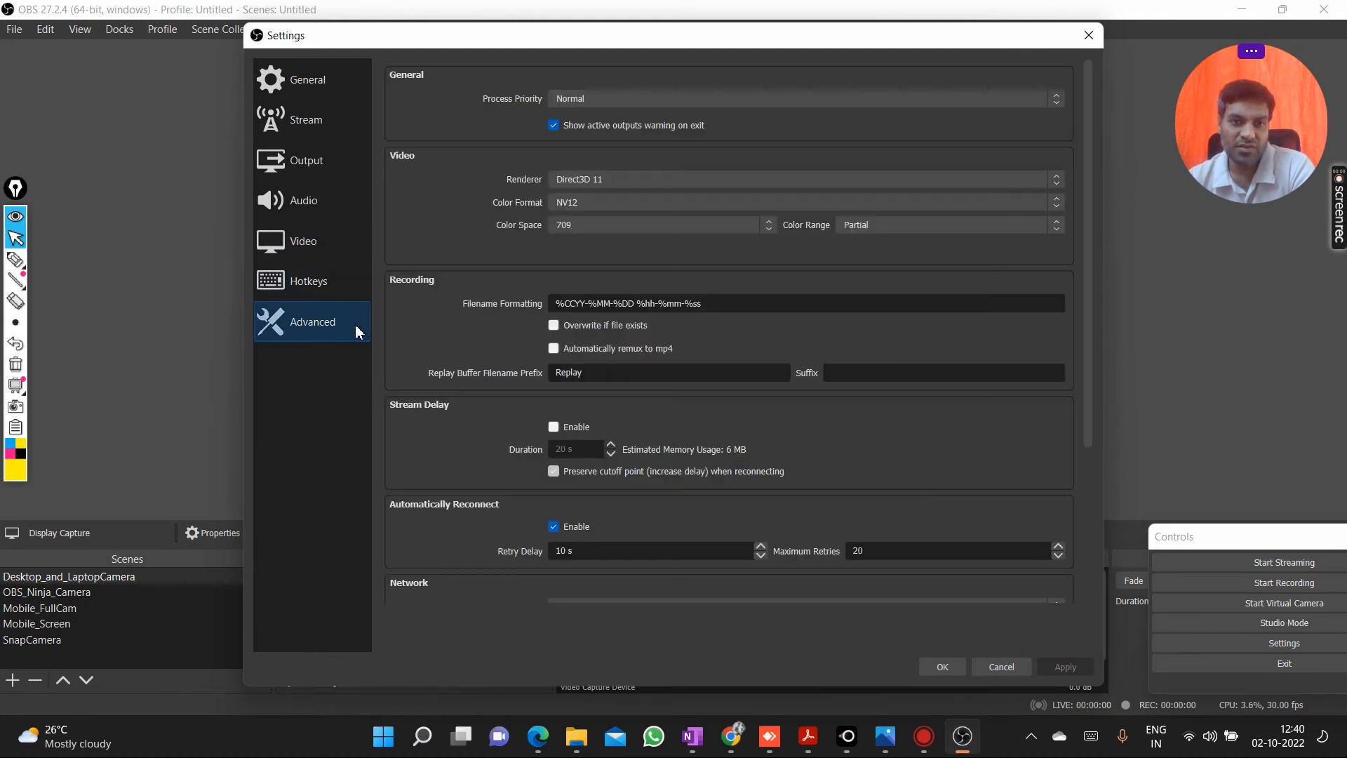
- Examine the per-scene and audio-source hotkeys, including the Desktop_and_LaptopCamera scene switch, and close the settings
left_click(298, 289)
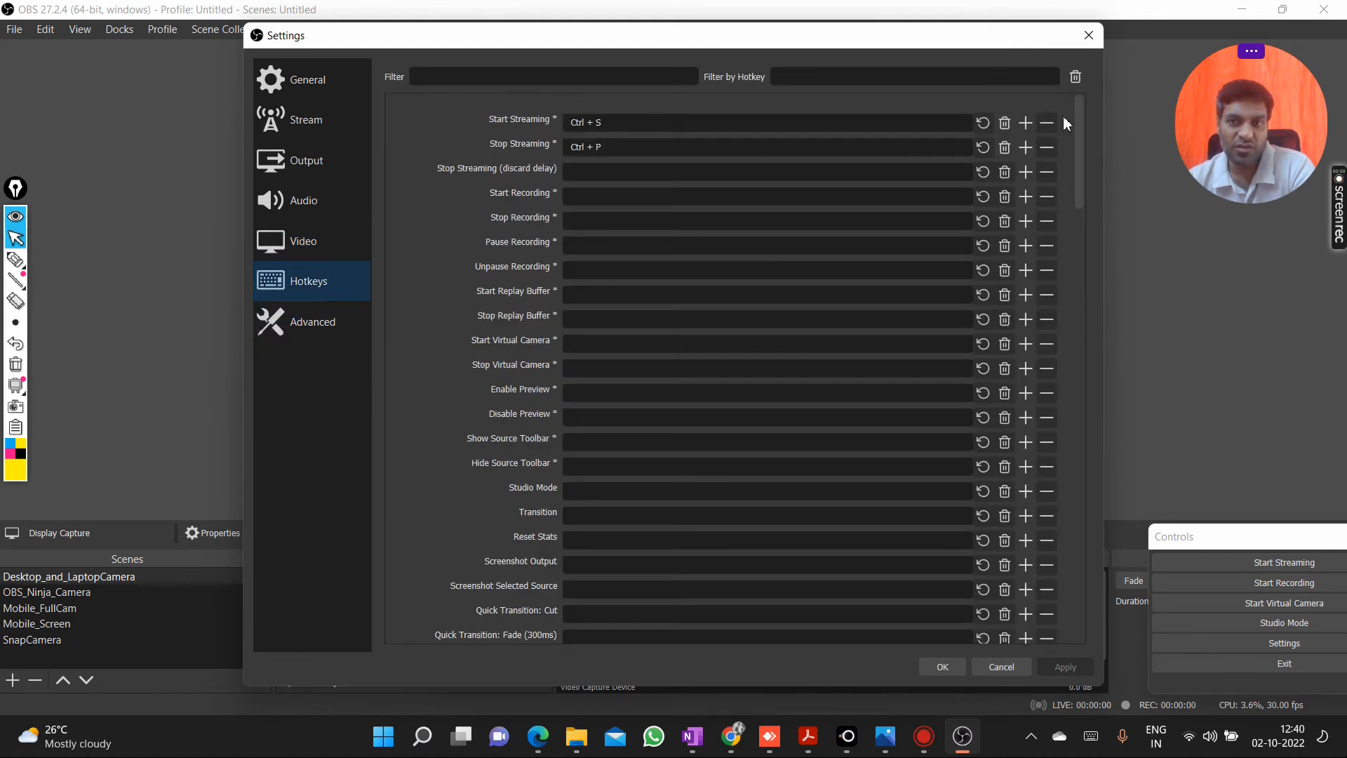
left_click_drag(1076, 123, 1061, 367)
right_click(1067, 415)
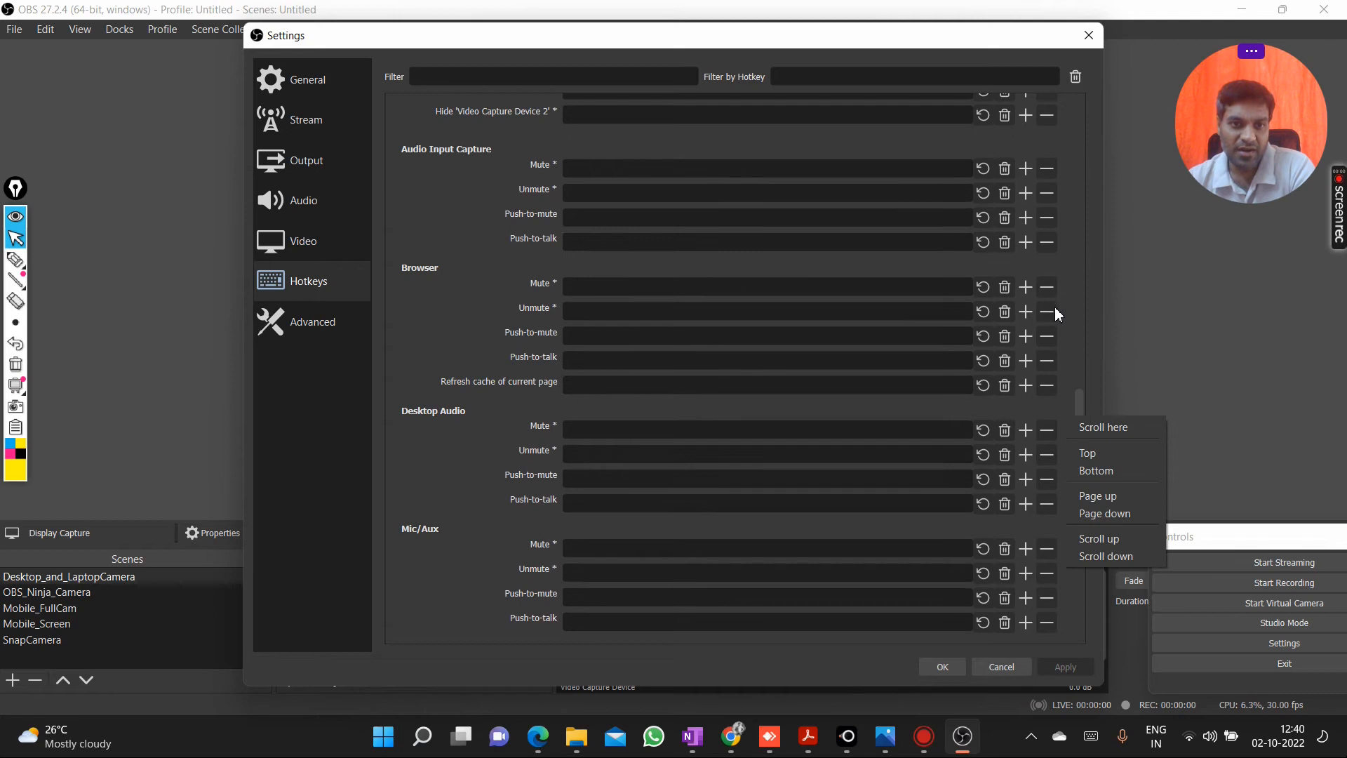
left_click(1144, 327)
left_click_drag(1077, 421, 1072, 250)
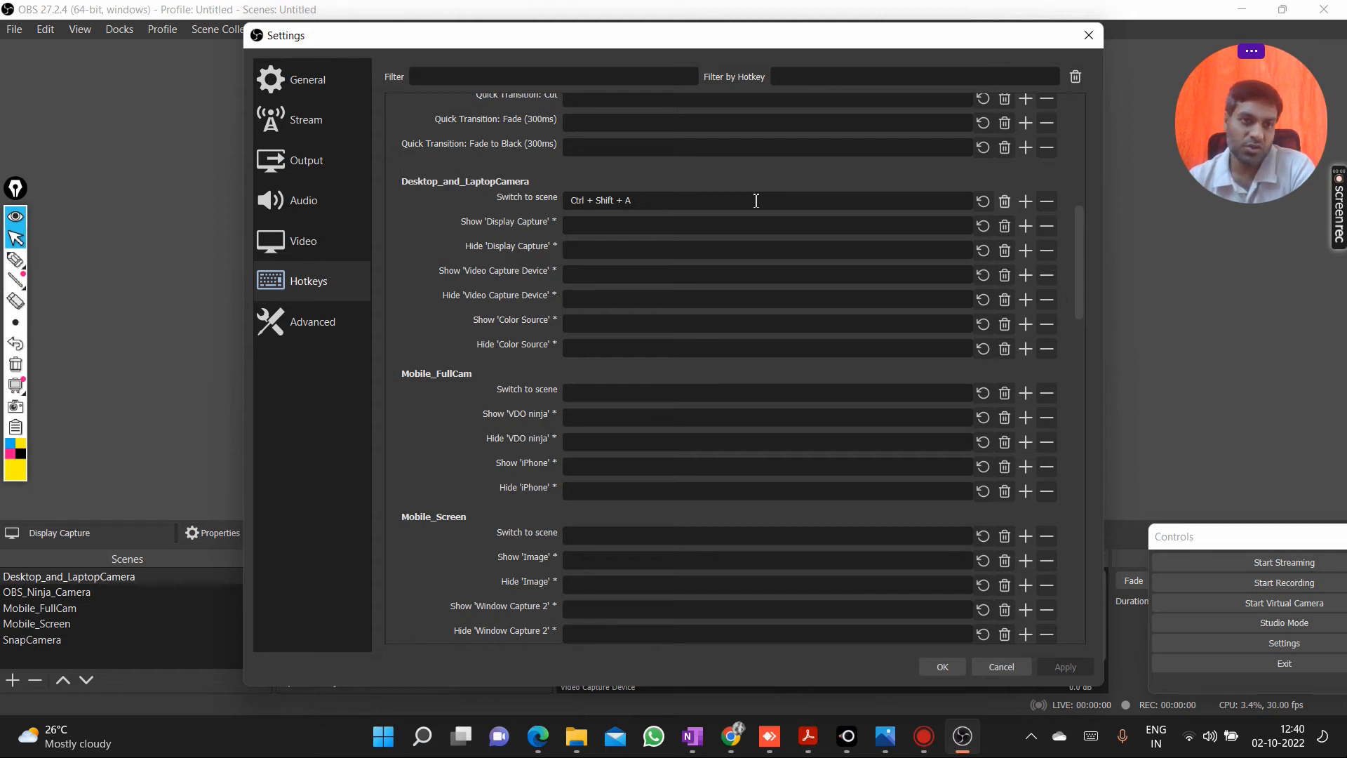
left_click(1089, 42)
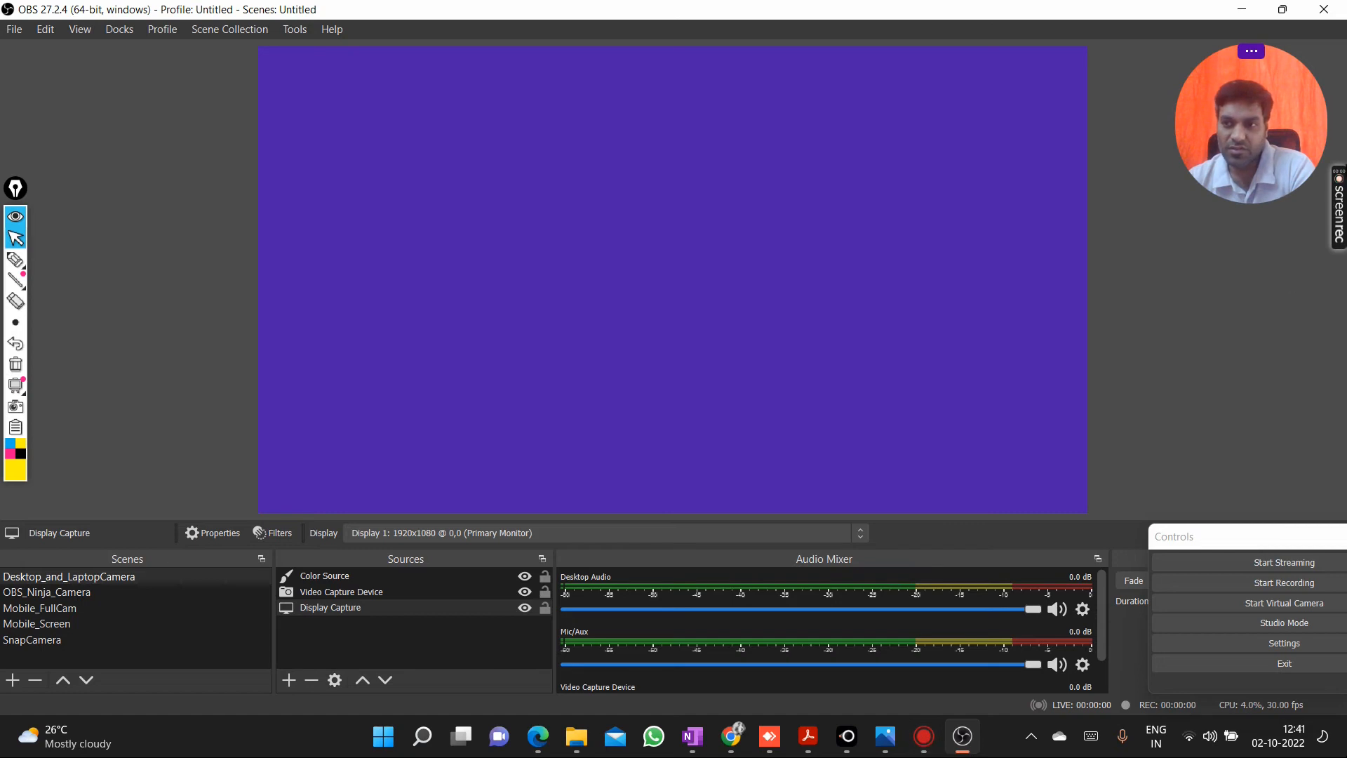
- Turn off the ScreenRec webcam overlay and remove the Color Source from the Desktop_and_LaptopCamera scene
mouse_move(1334, 219)
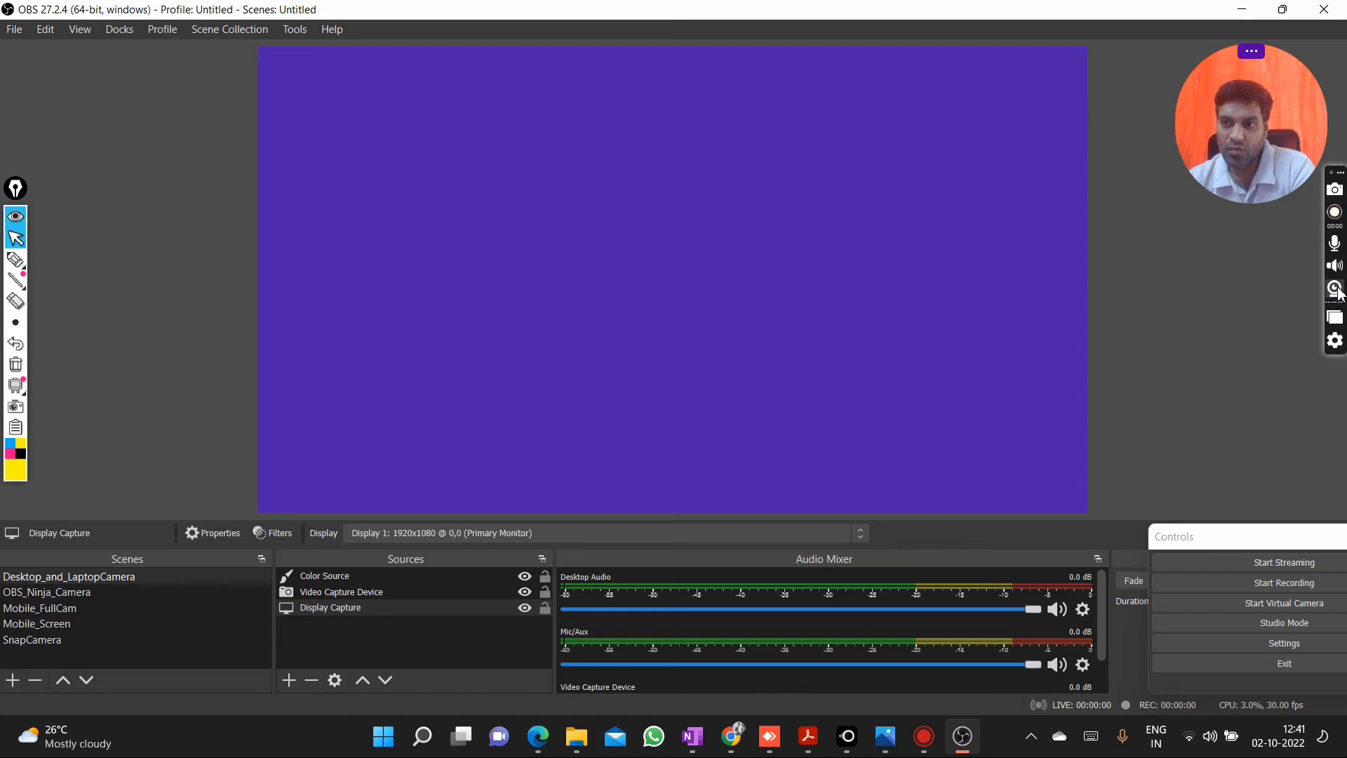
left_click(1339, 292)
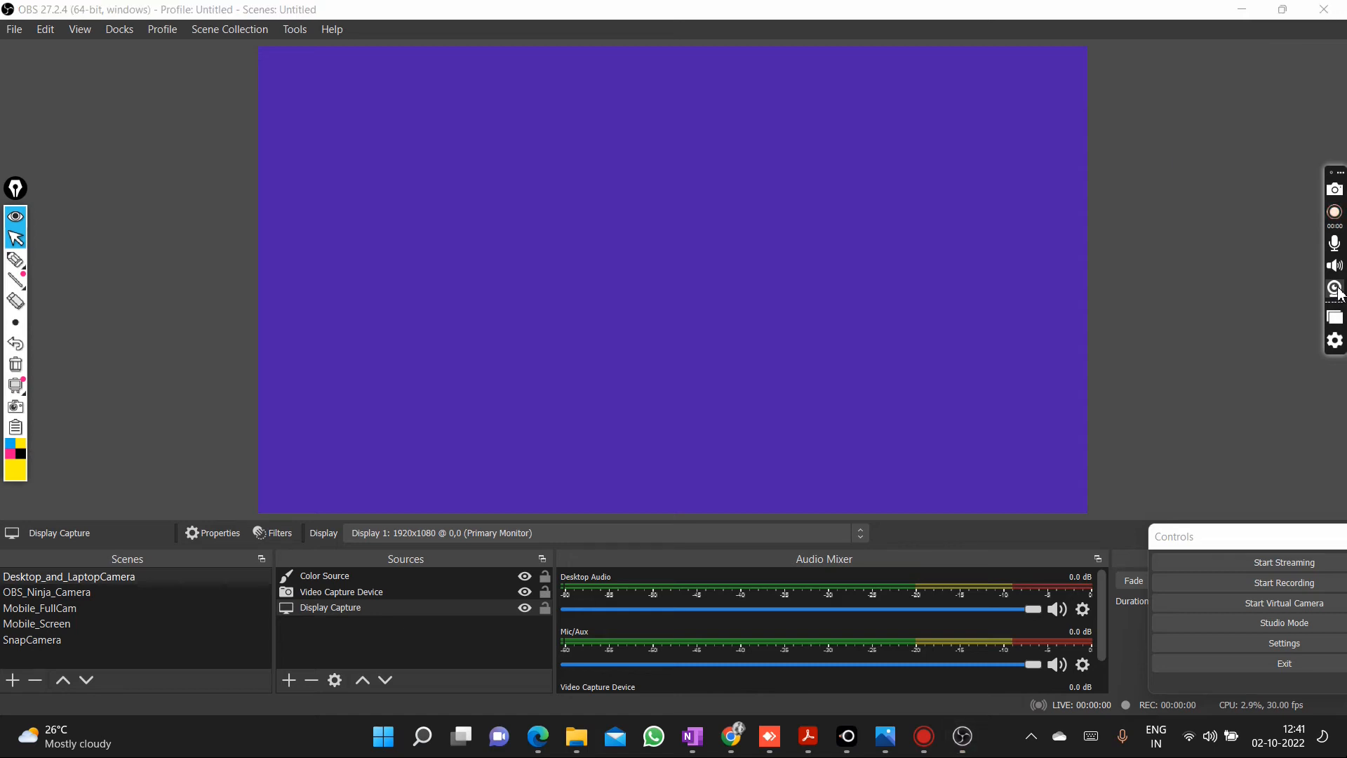
left_click(84, 582)
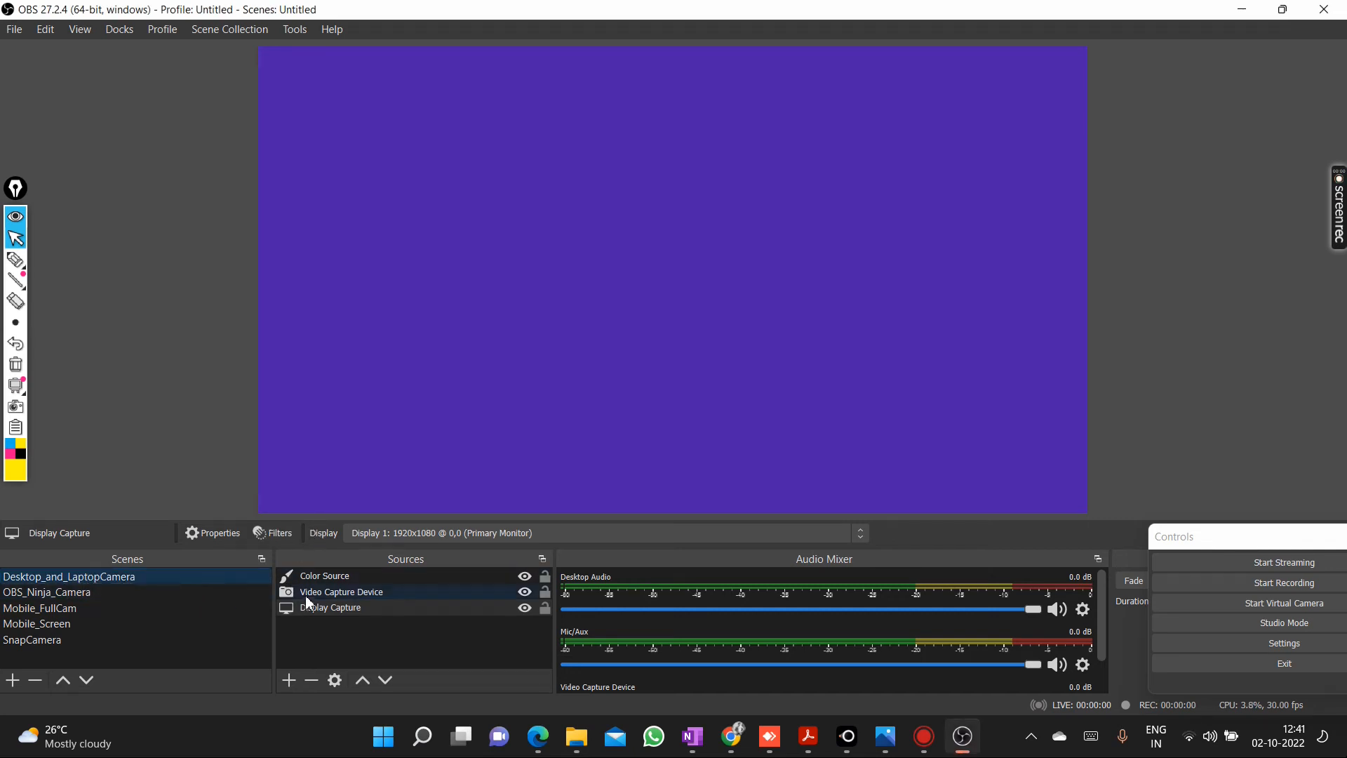
left_click(331, 579)
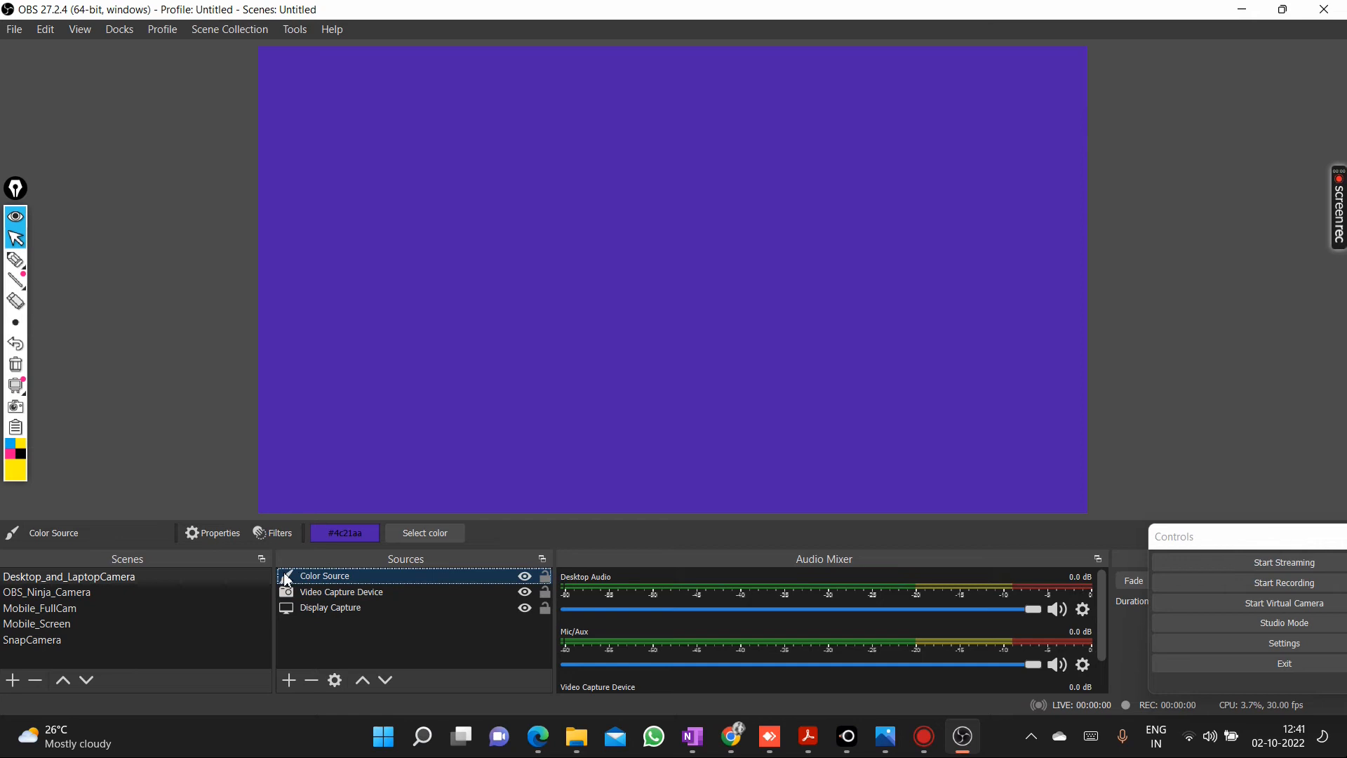
left_click(312, 680)
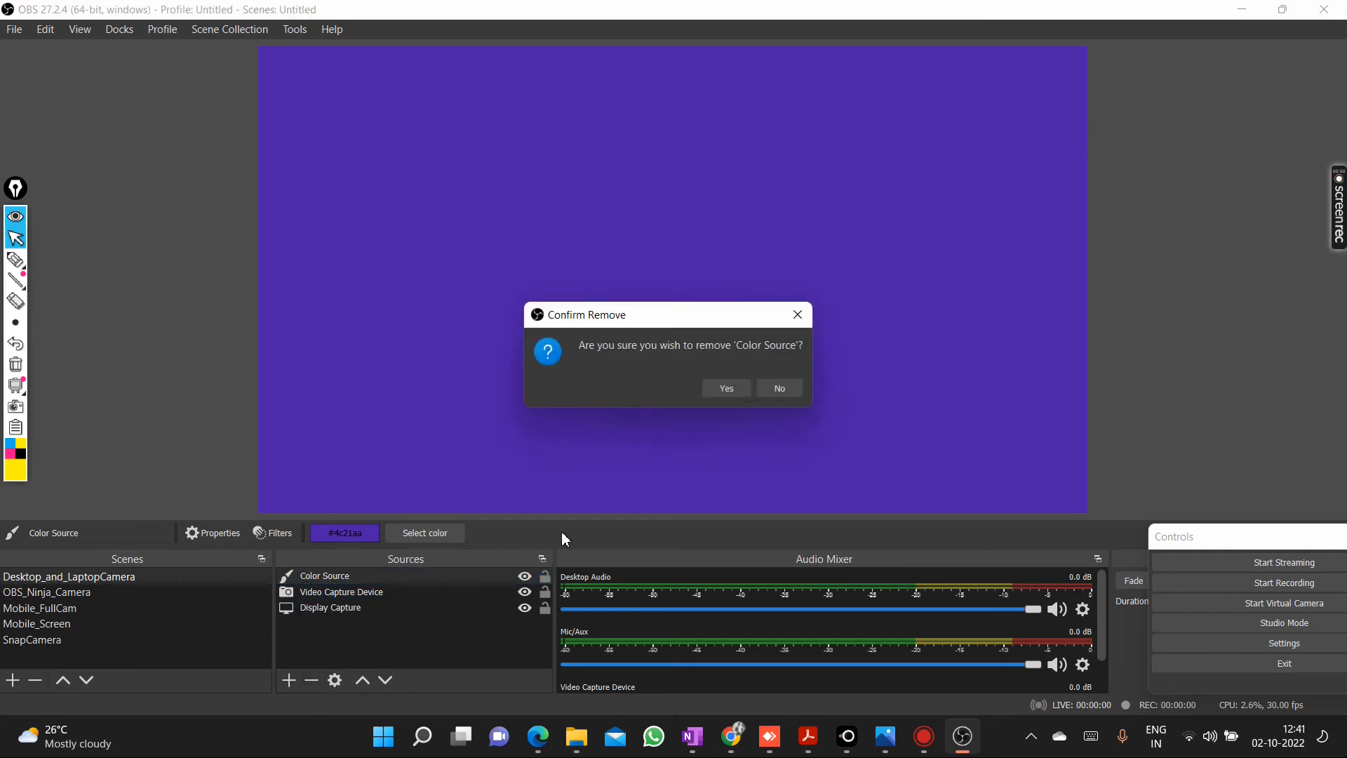
left_click(725, 387)
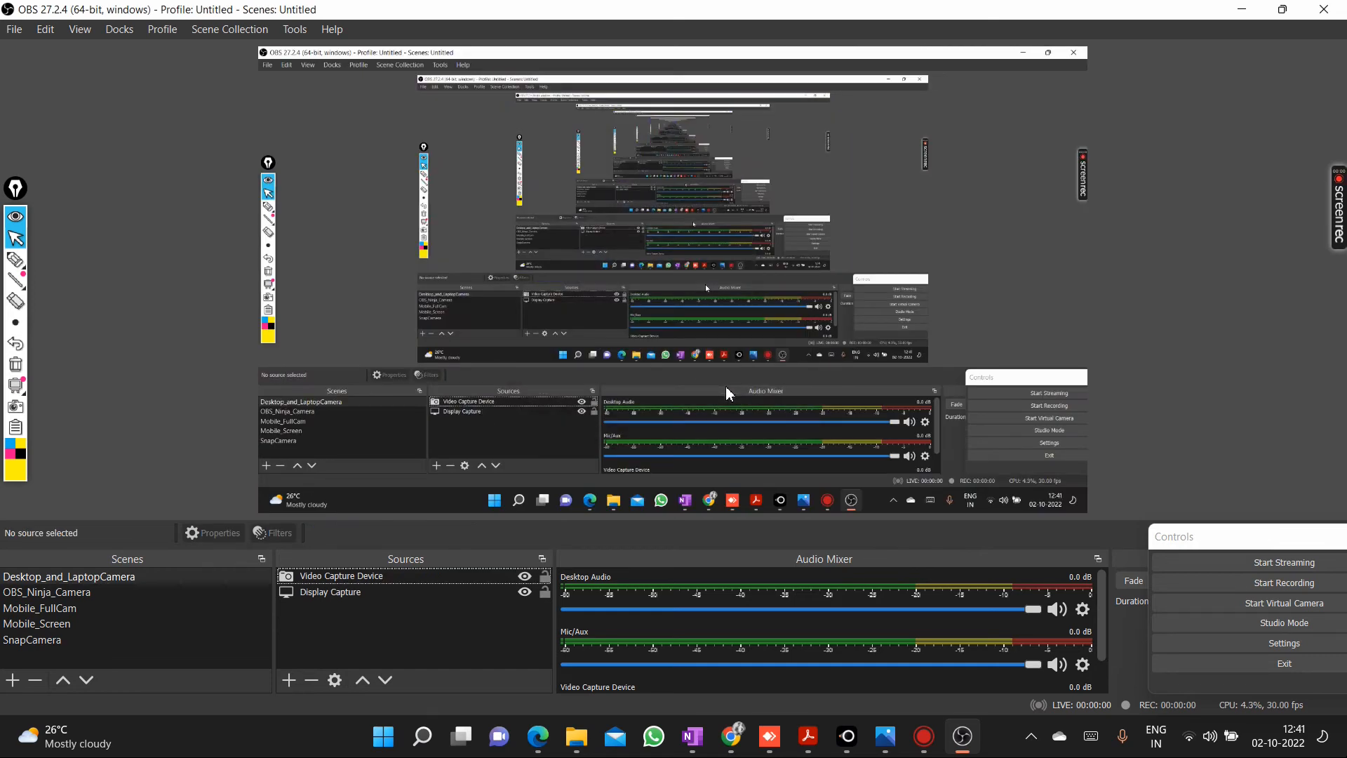
- Look at the Display Capture source's properties in the Desktop_and_LaptopCamera scene and leave them unchanged
left_click(82, 579)
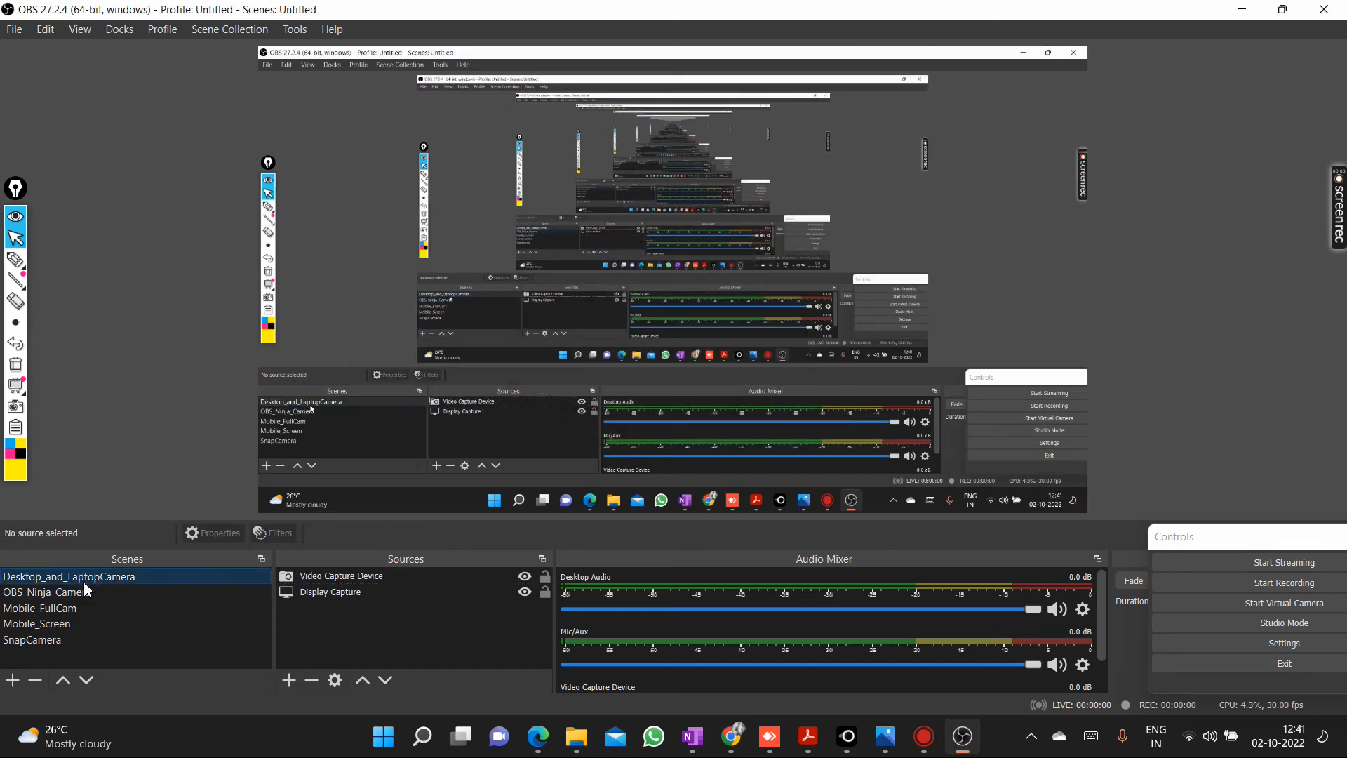
double_click(343, 590)
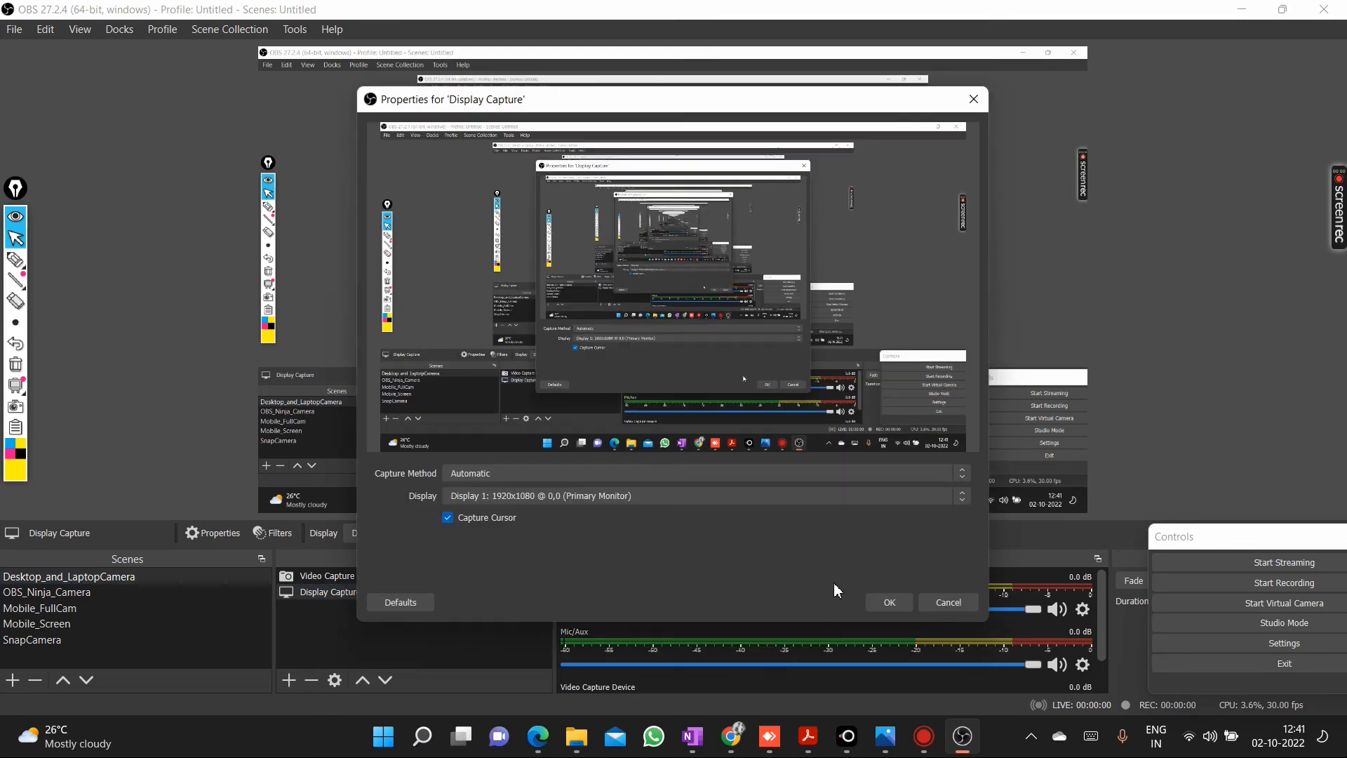
left_click(948, 600)
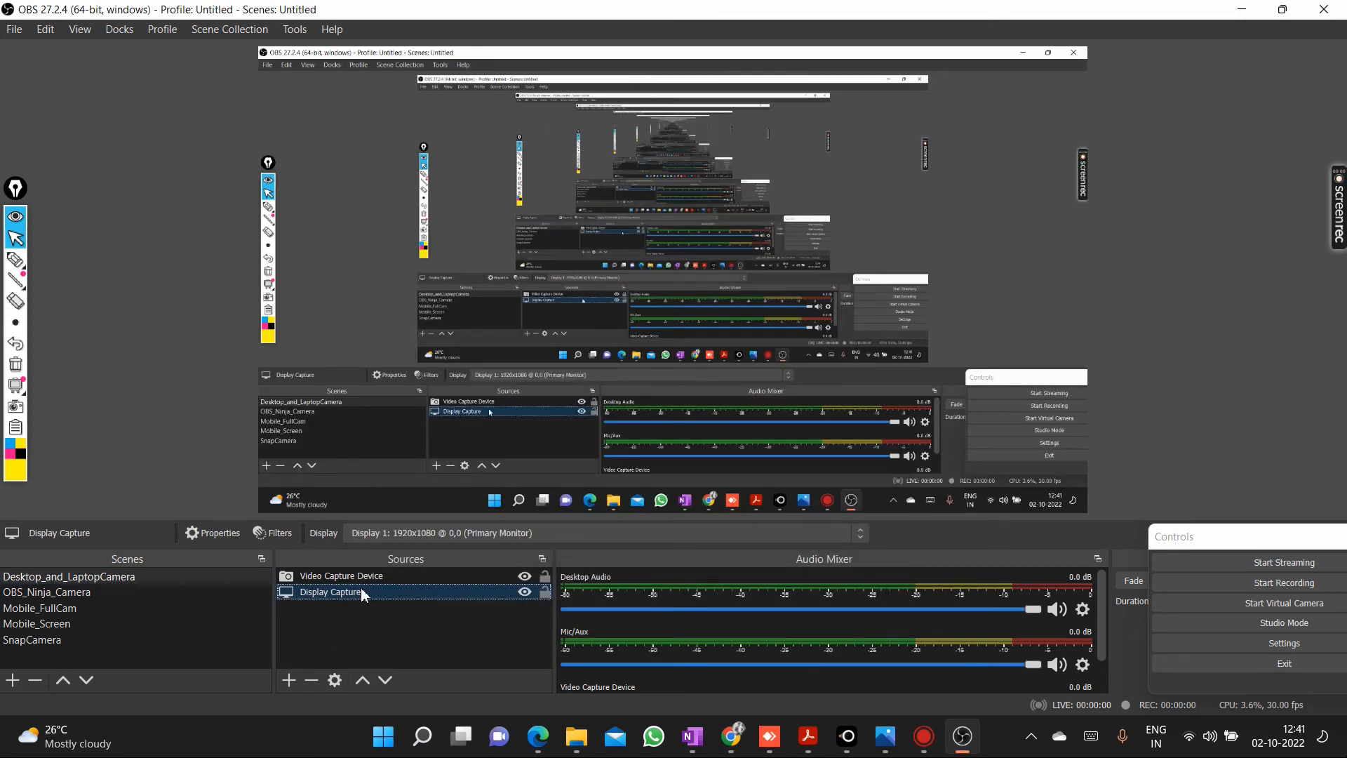
- Restart the Video Capture Device feed by switching its device to Iriun Webcam and back to HP Wide Vision HD Camera
double_click(357, 578)
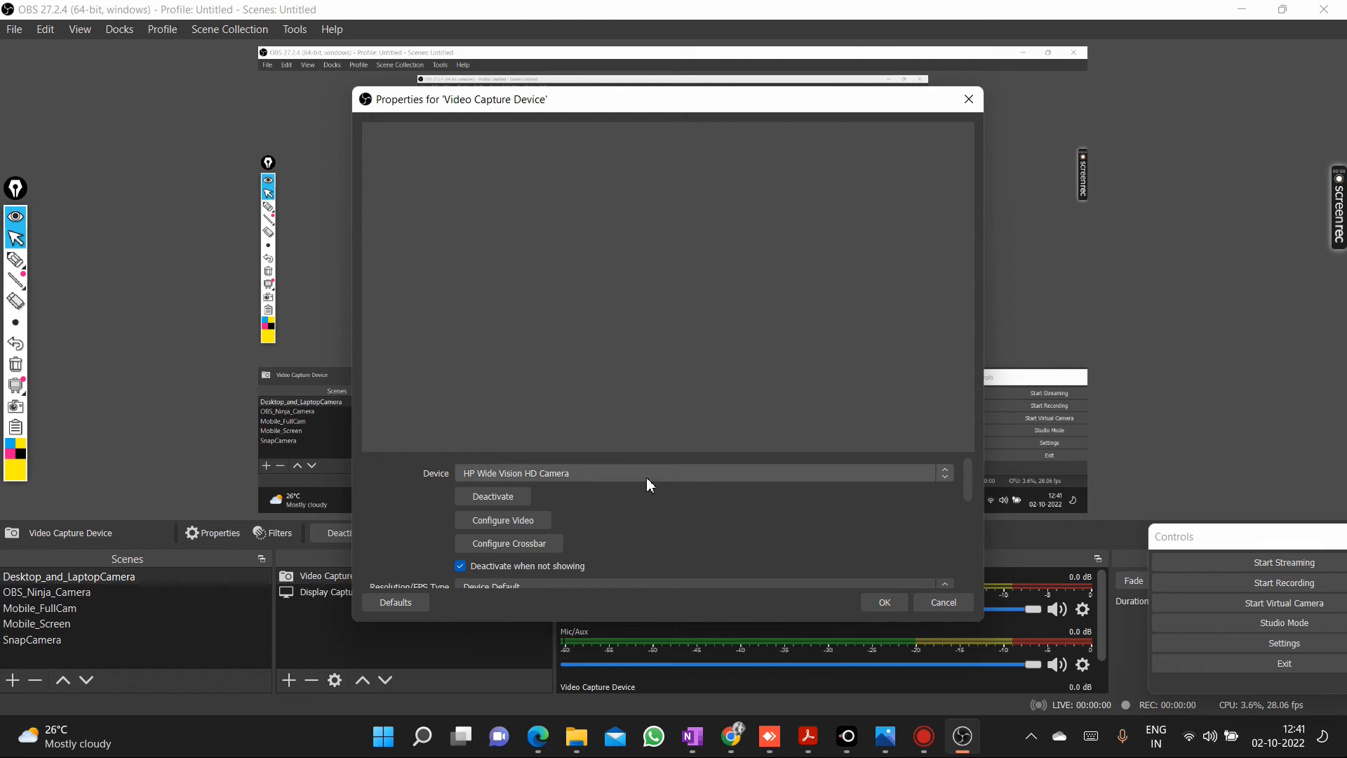
left_click(649, 474)
left_click(567, 502)
left_click(587, 475)
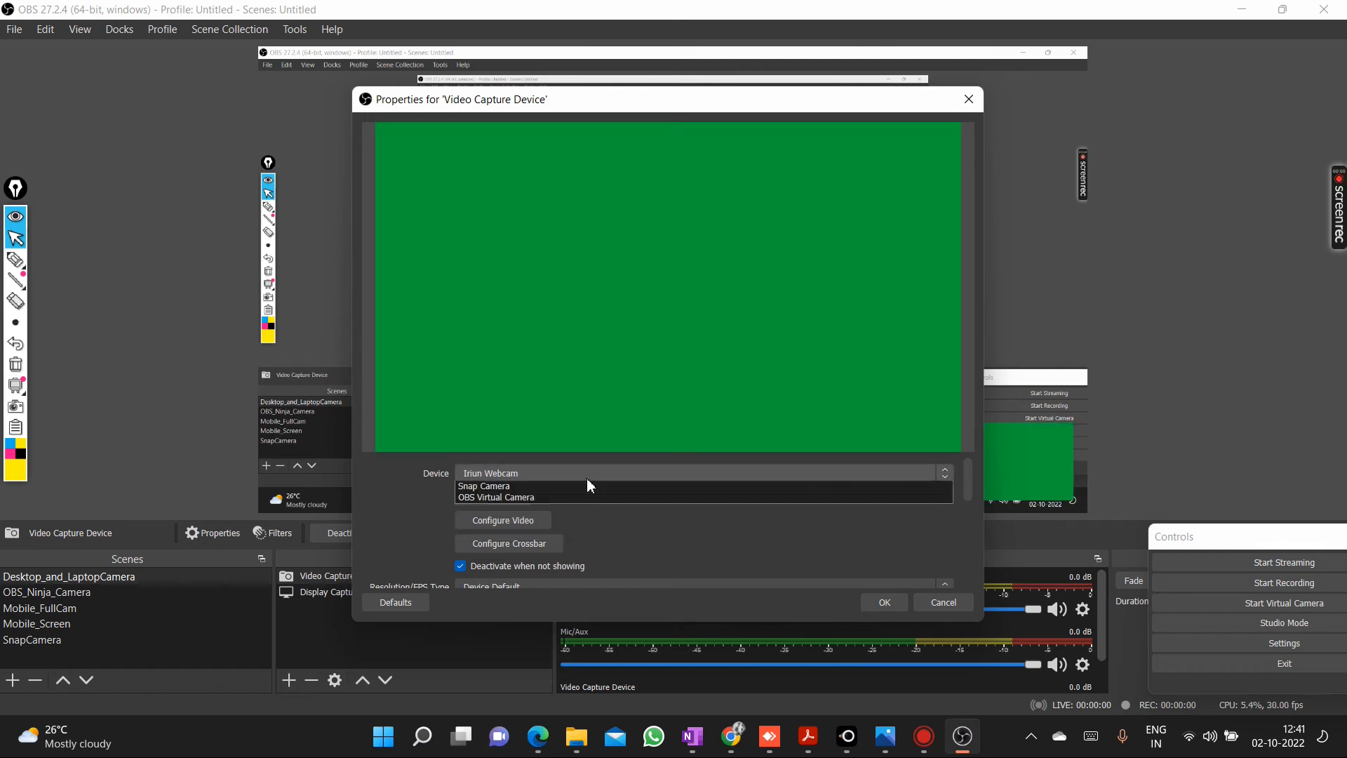
left_click(546, 496)
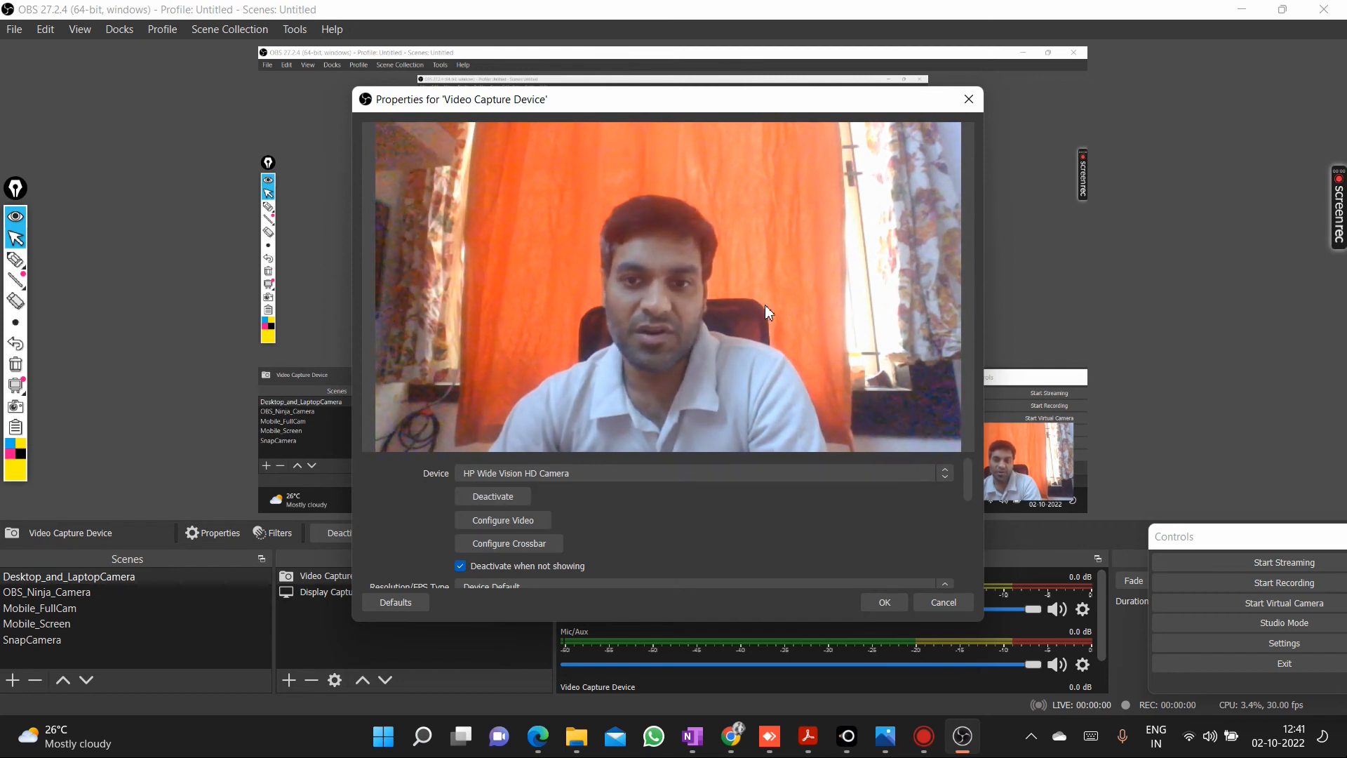
left_click(885, 603)
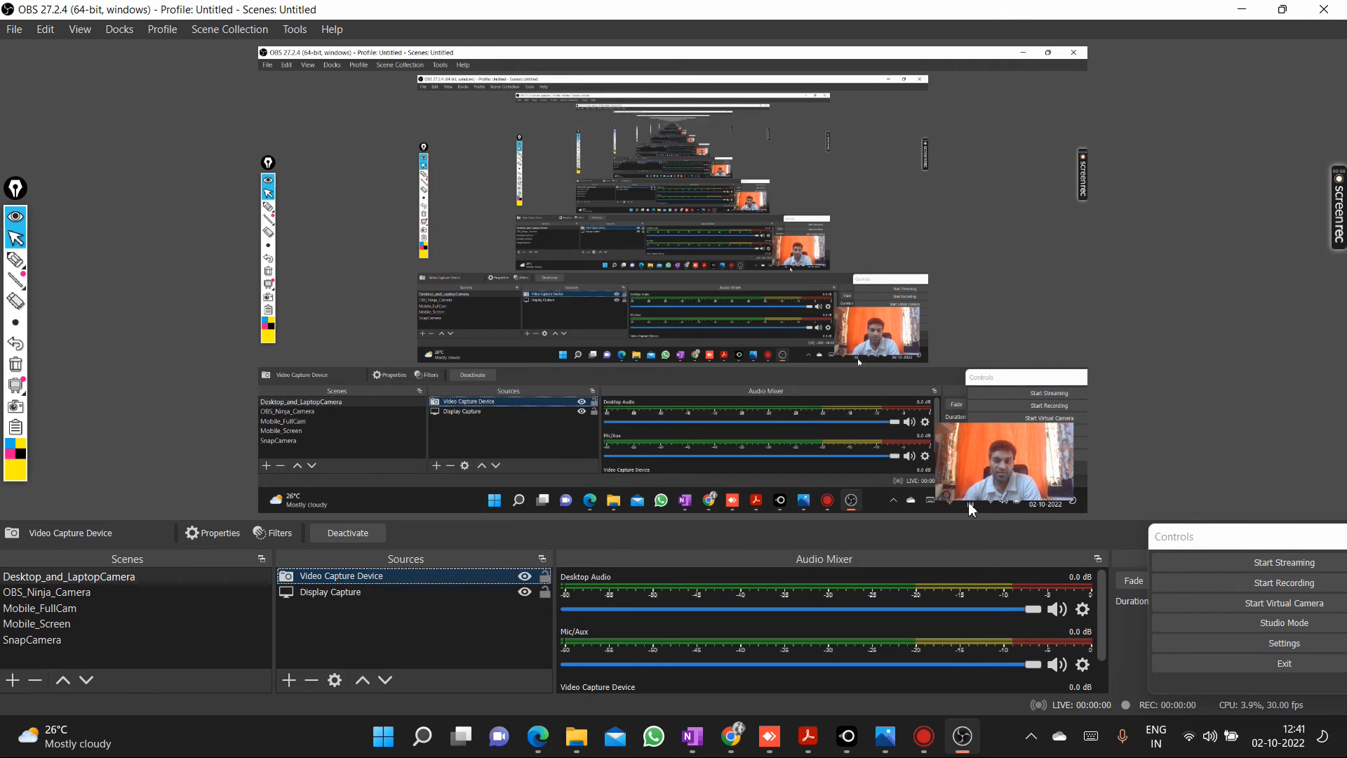
- Add a Background Removal filter with its default name to the Video Capture Device source
left_click(993, 467)
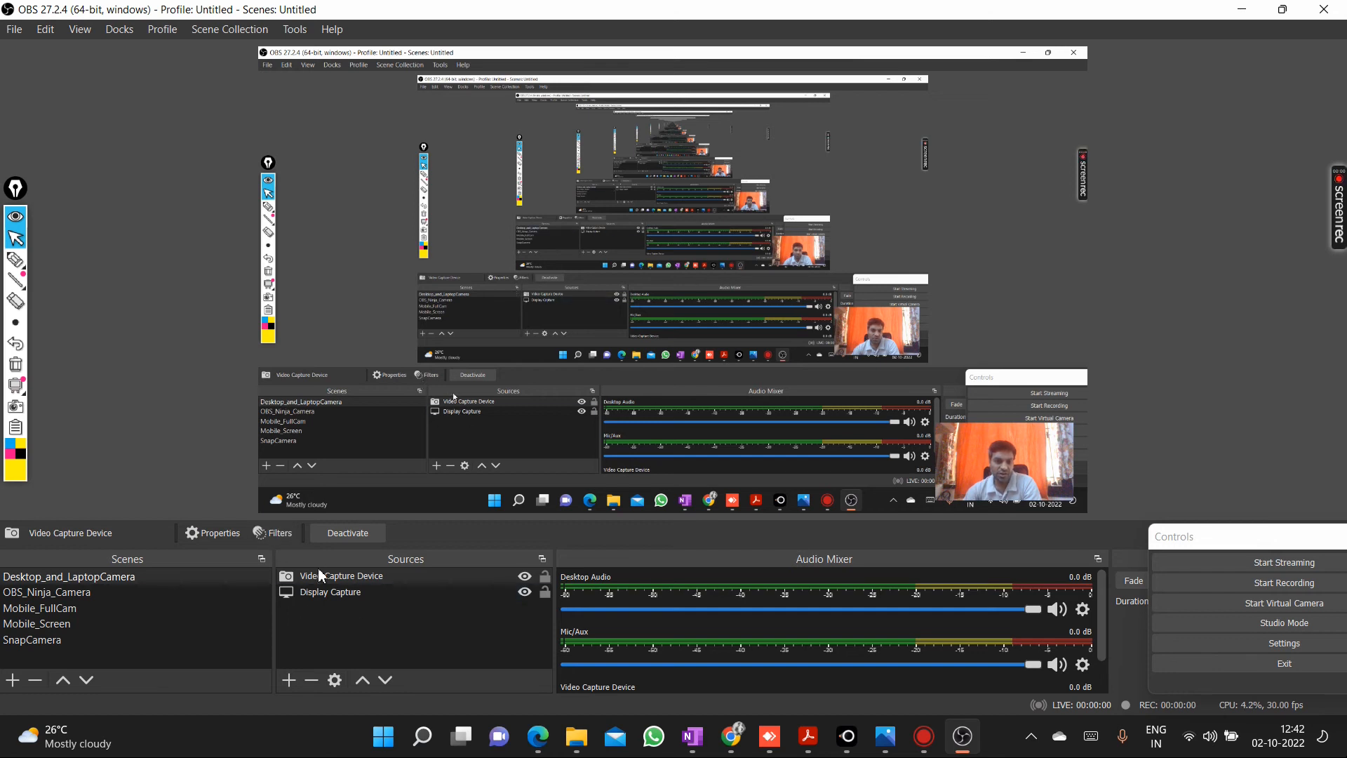
left_click(270, 531)
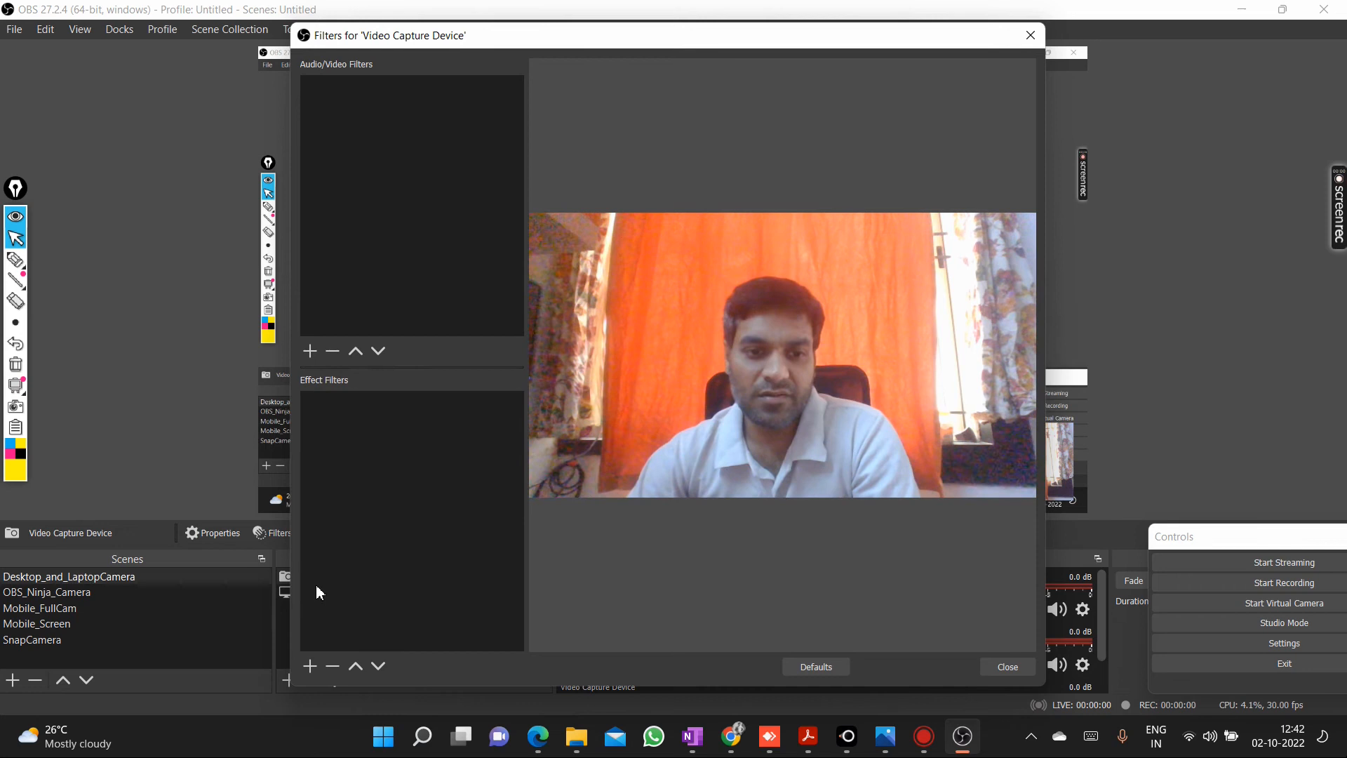
left_click(314, 352)
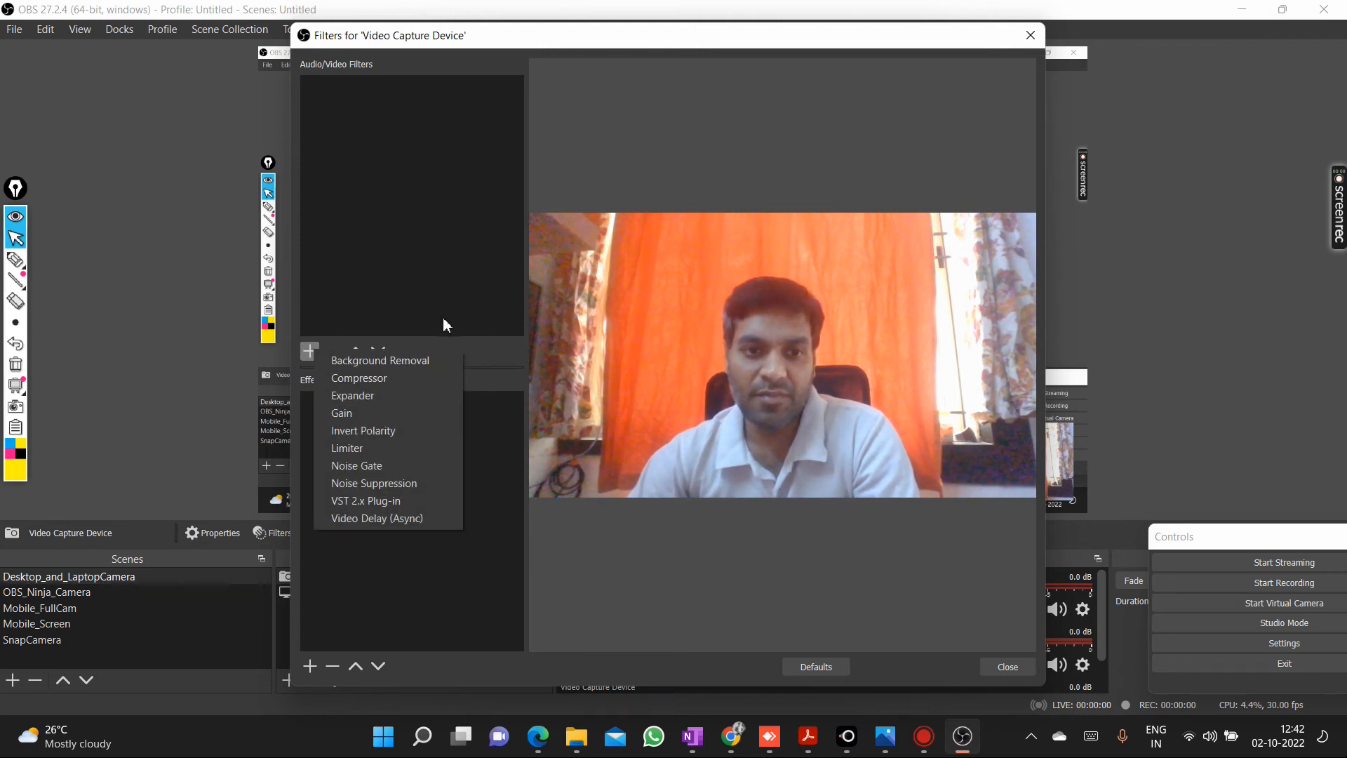
left_click(410, 359)
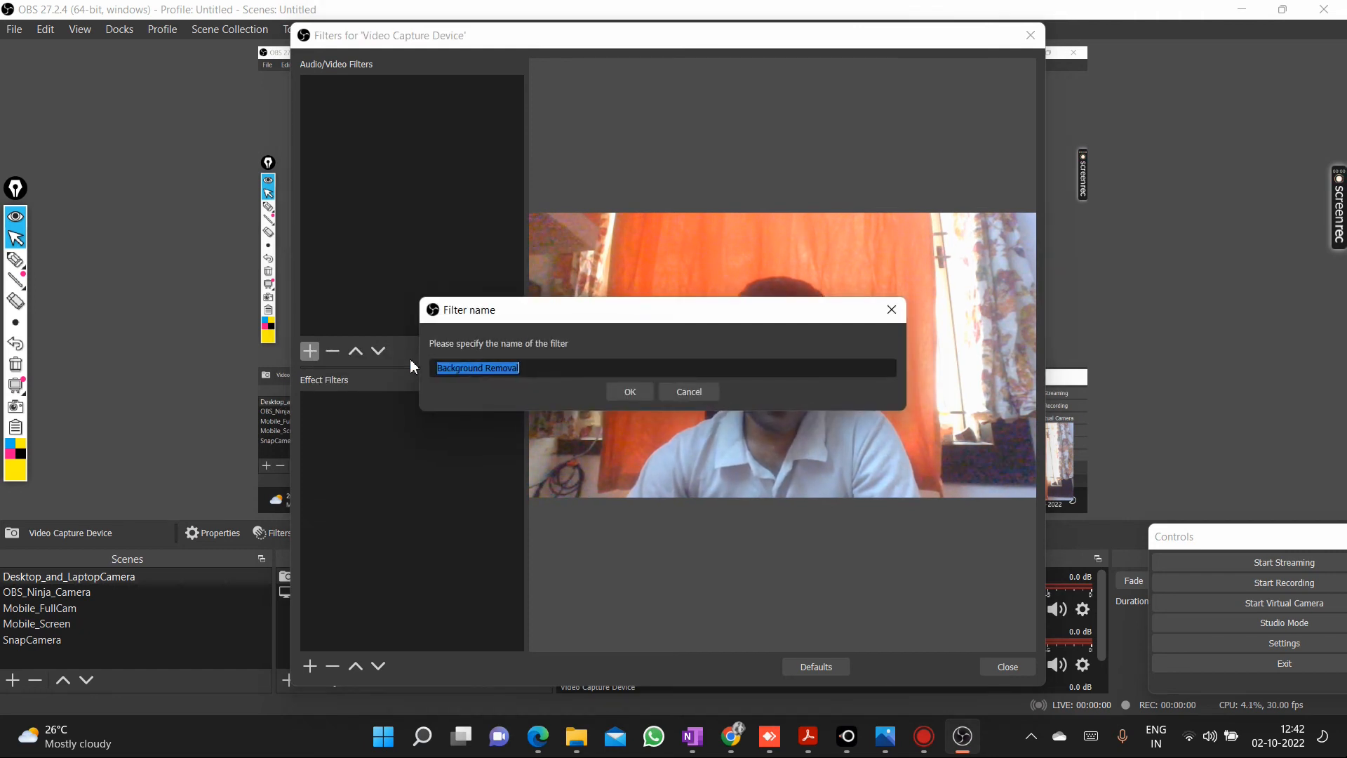
left_click(637, 392)
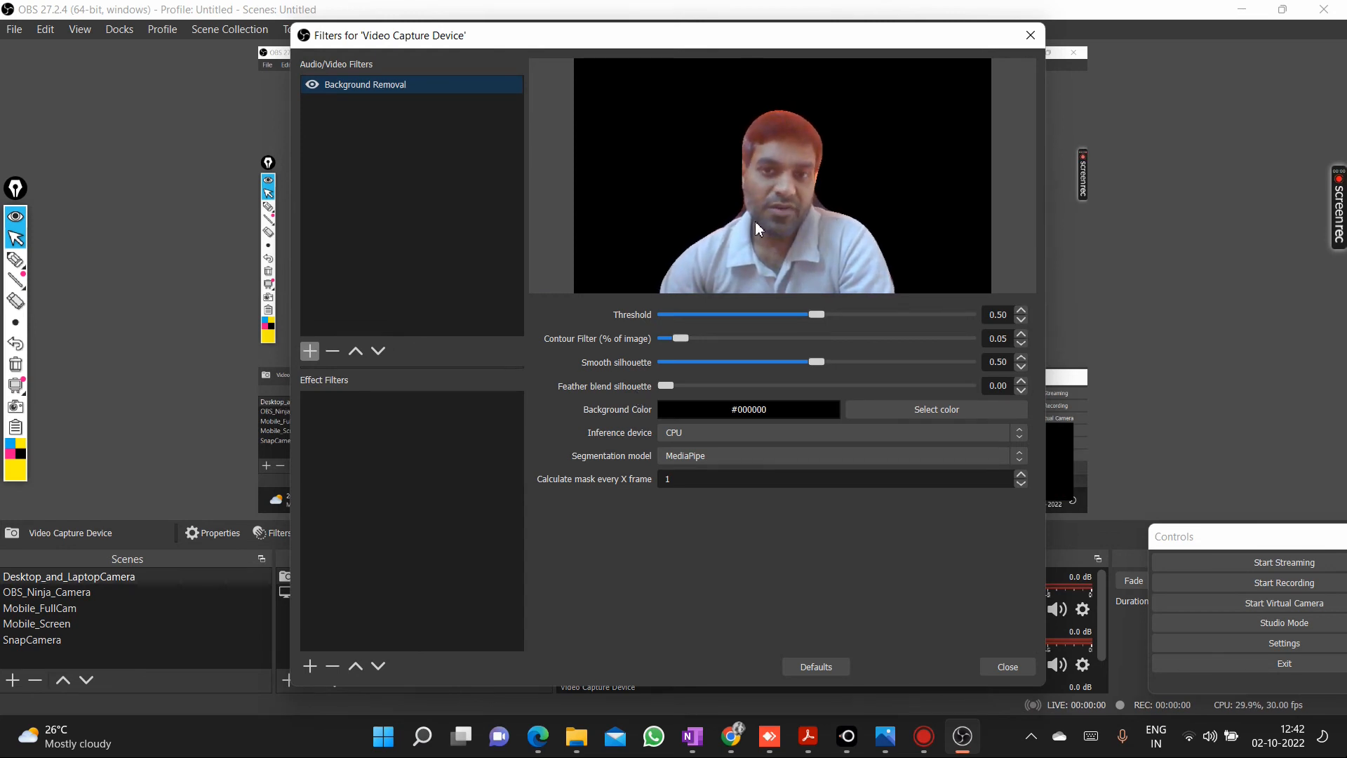
left_click(1007, 667)
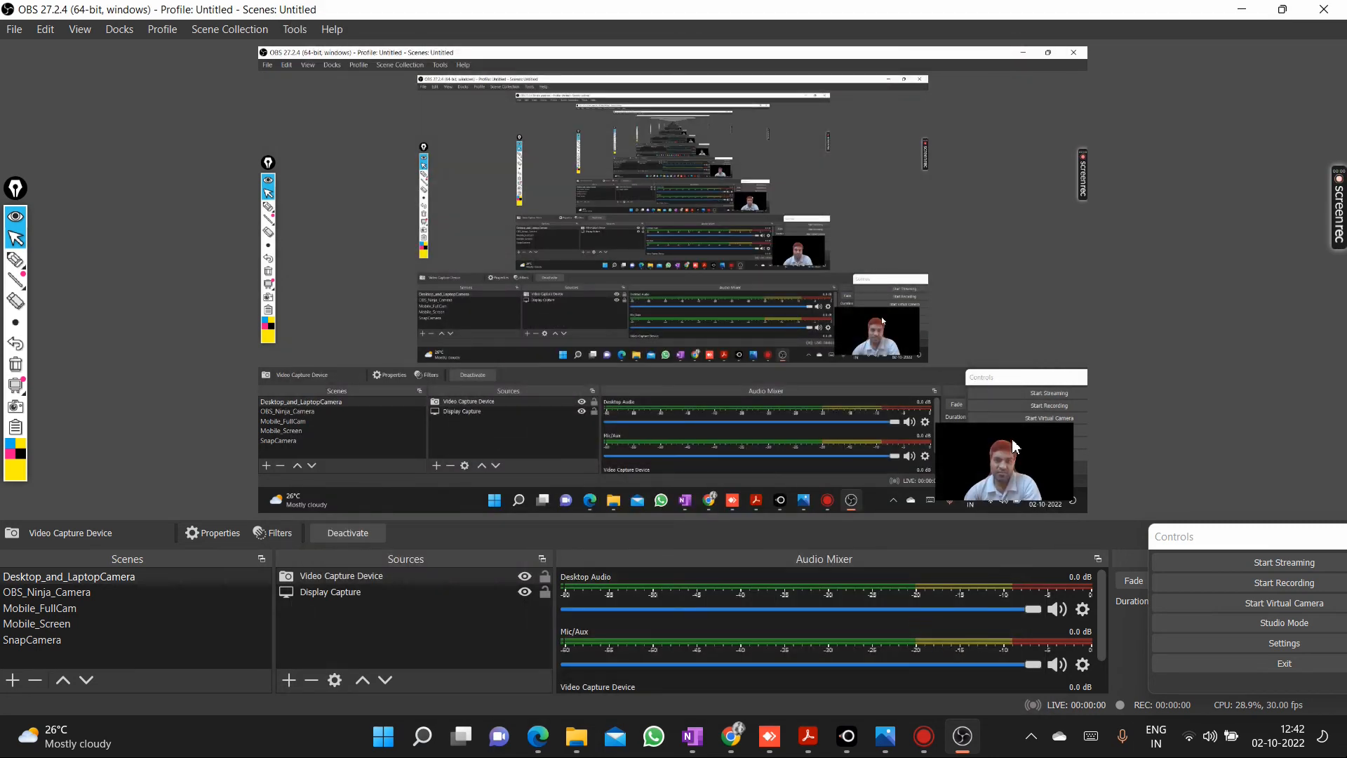
- Add a Chroma Key effect filter to the Video Capture Device, keeping Green as the key color type
left_click(324, 592)
left_click(334, 575)
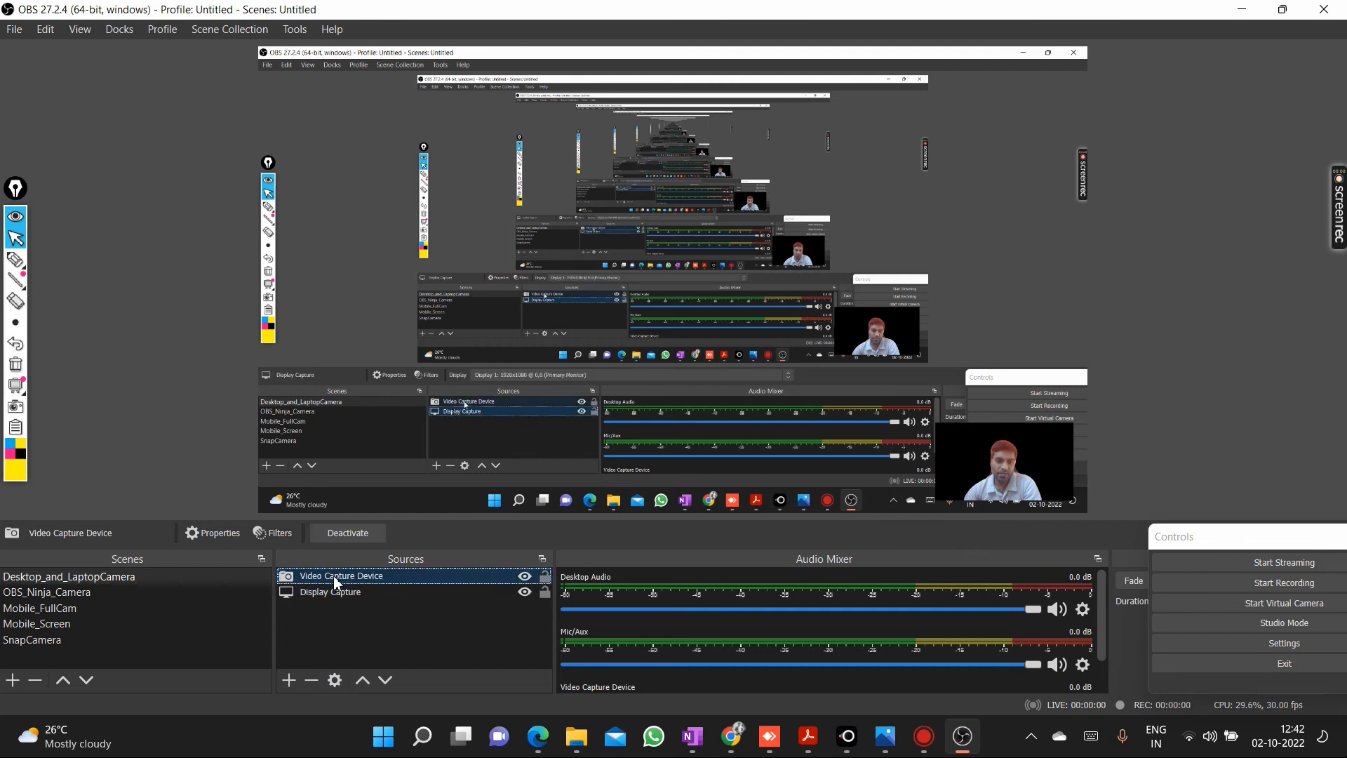
left_click(274, 533)
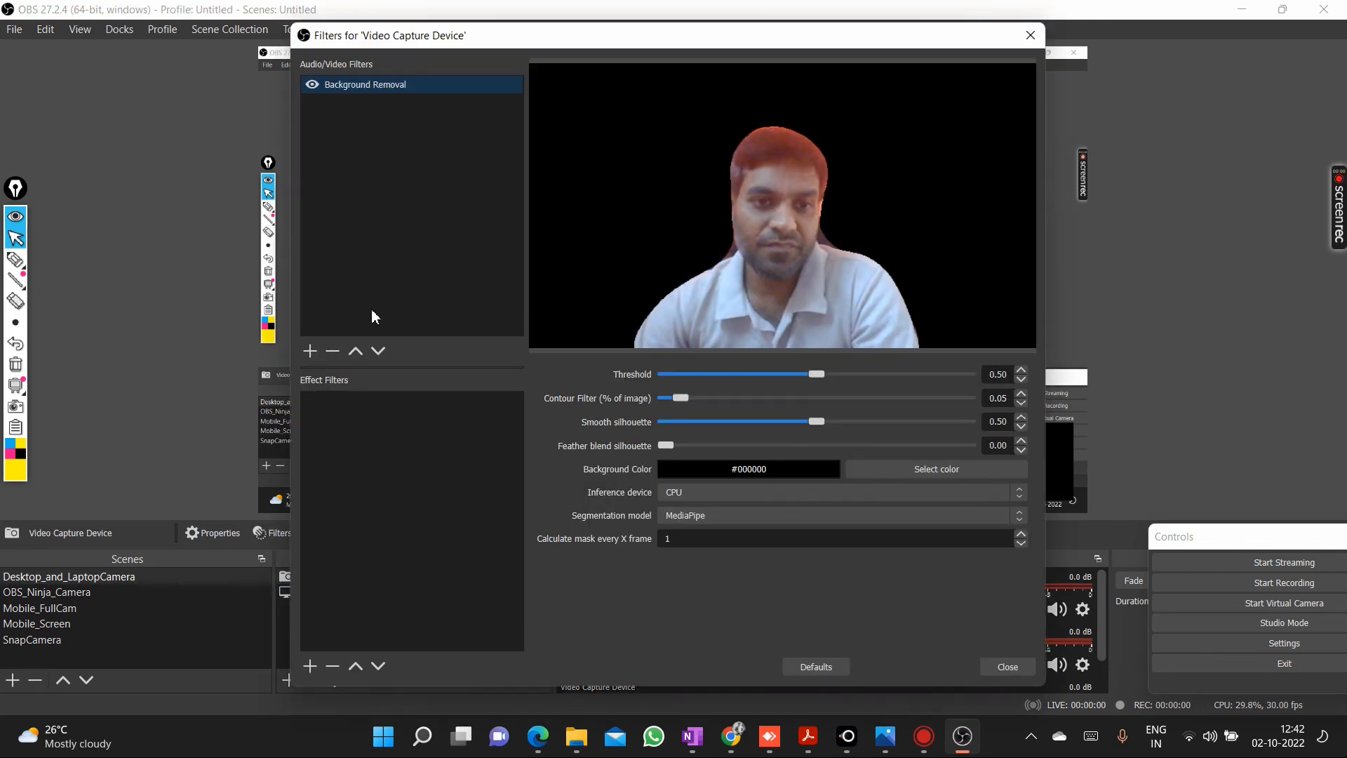
left_click(310, 665)
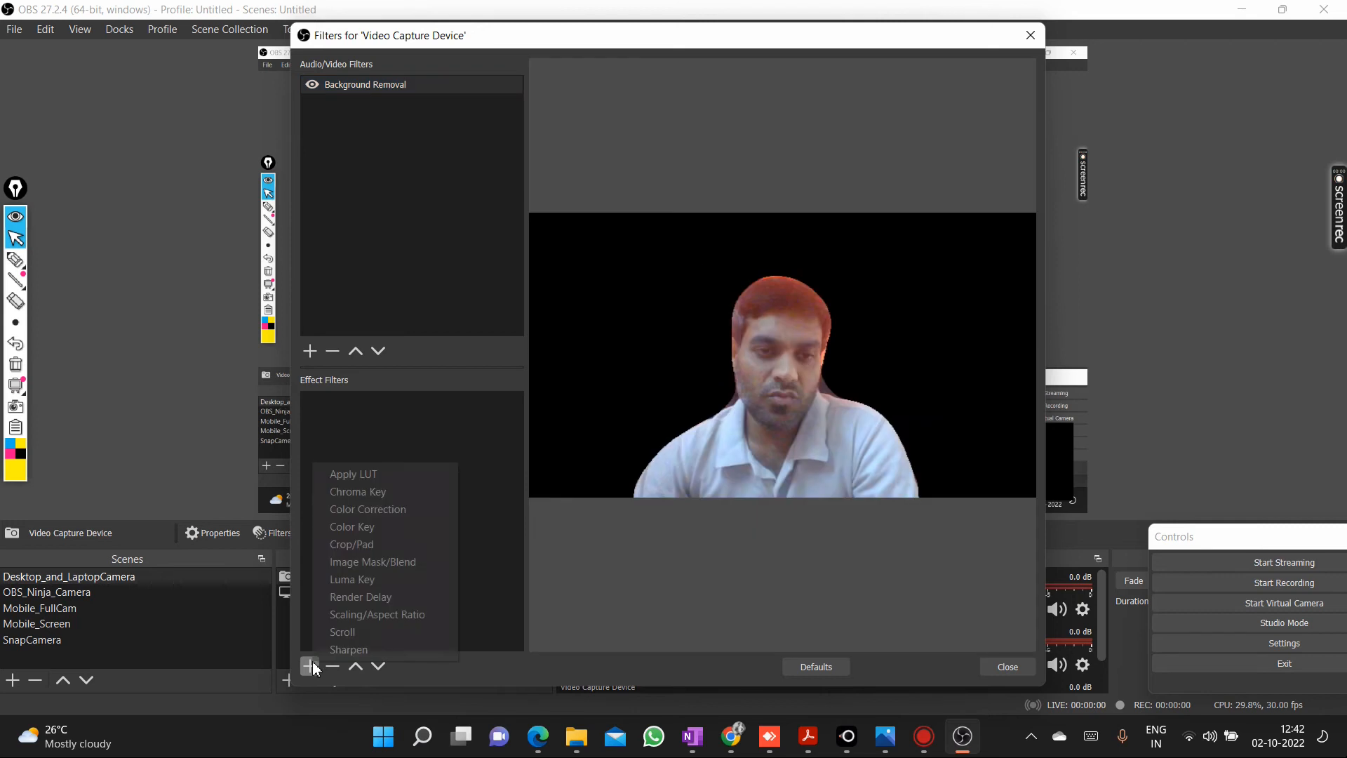
left_click(379, 490)
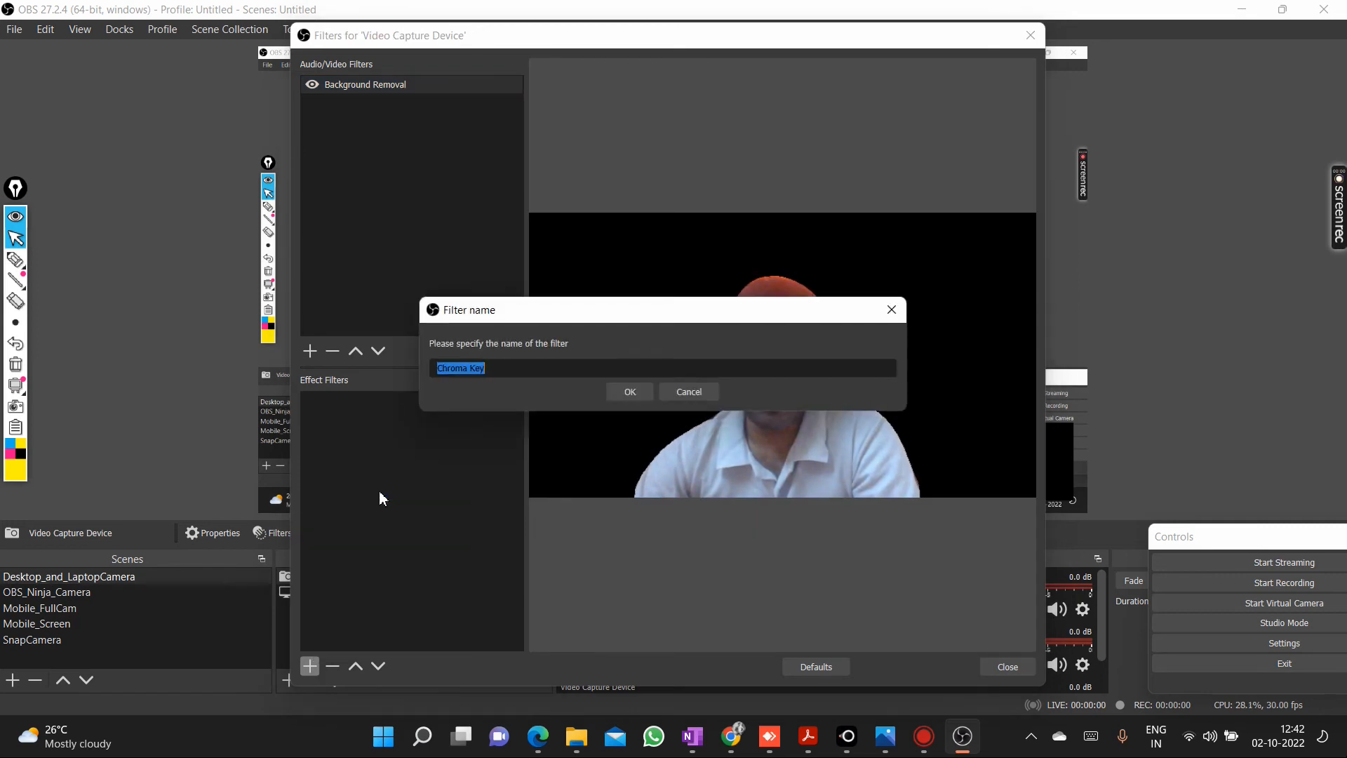
left_click(633, 395)
left_click(730, 373)
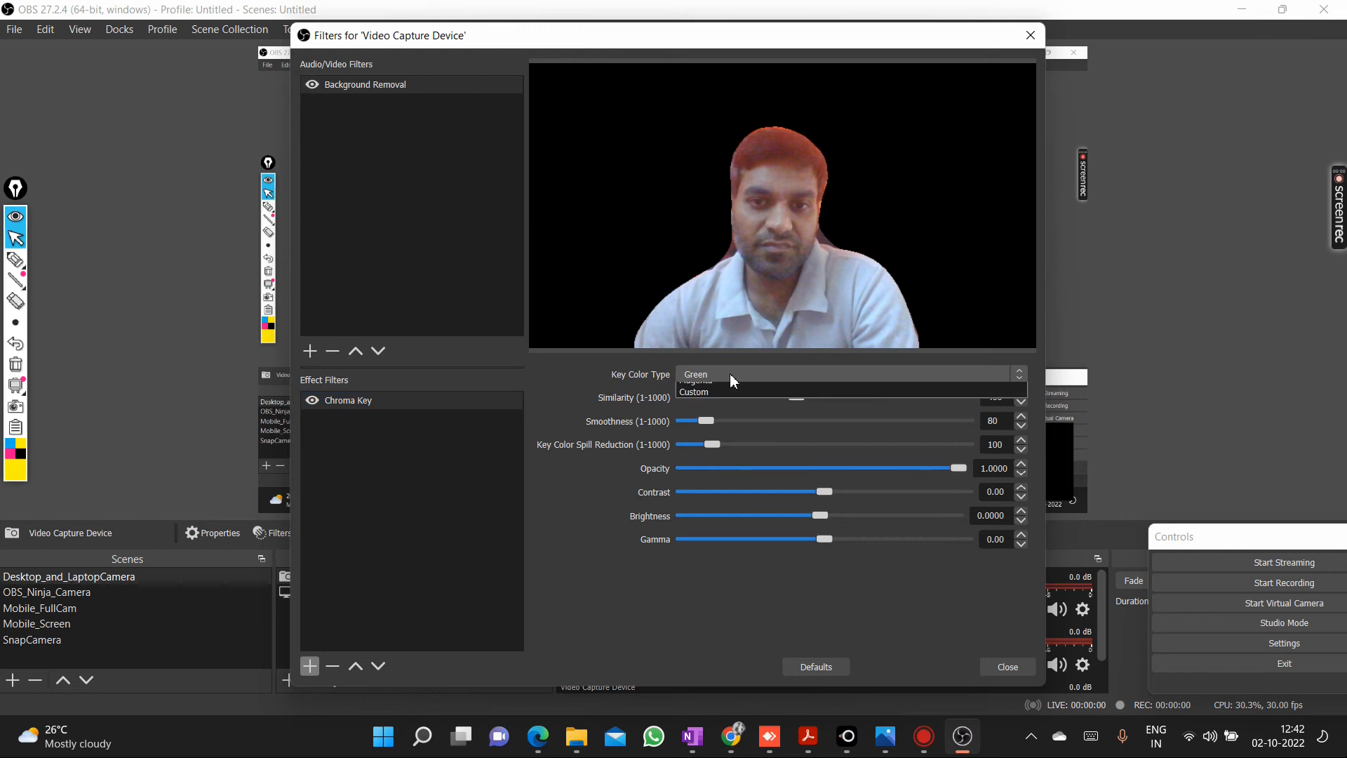
left_click(729, 387)
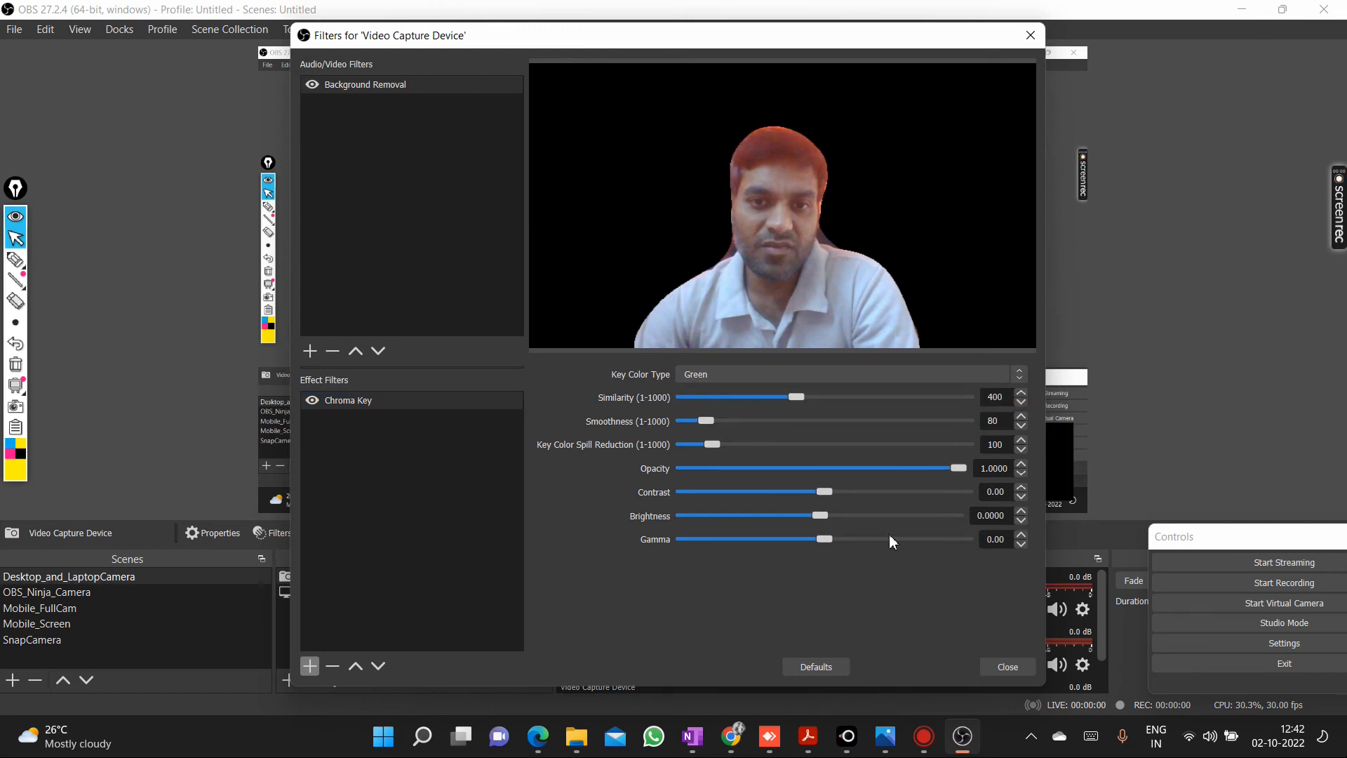
left_click(1009, 668)
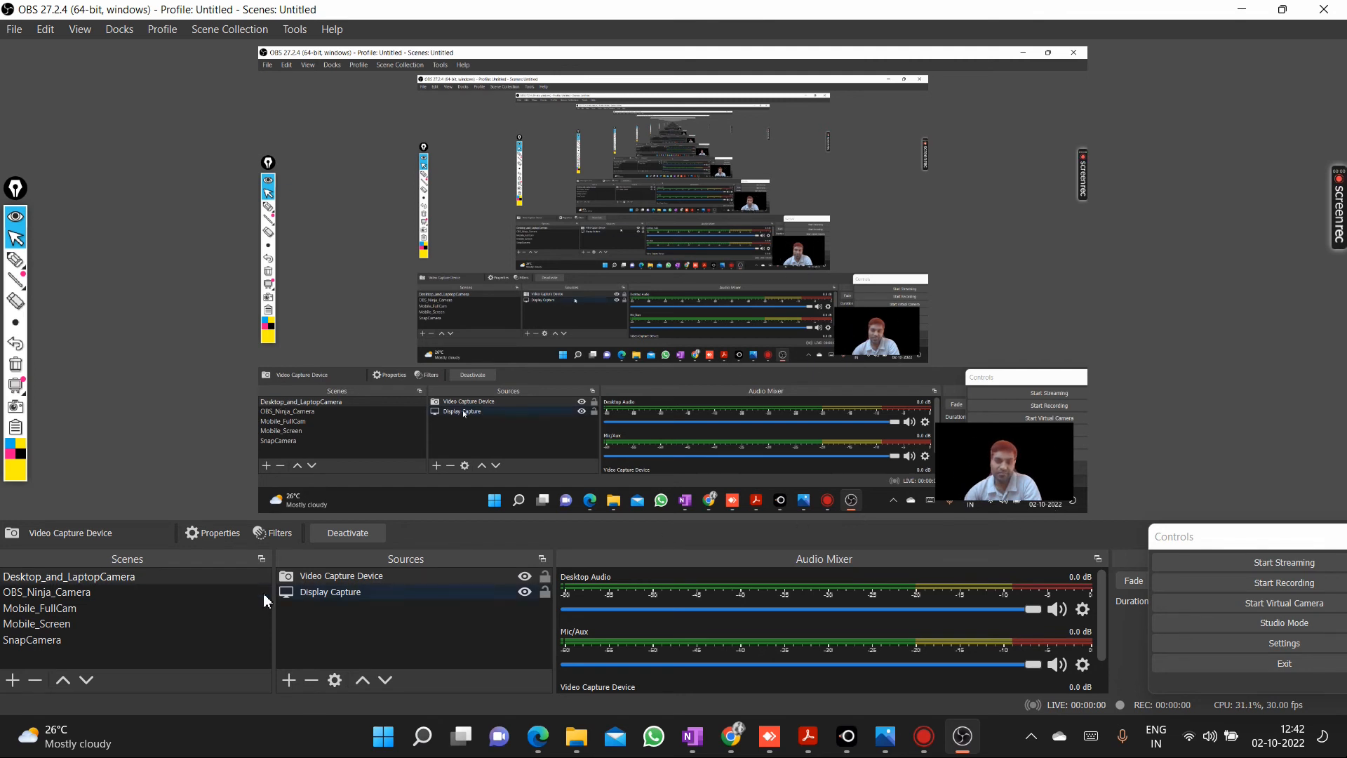
- Set the Background Removal filter's background color on the Video Capture Device to green #00aa00
left_click(335, 578)
left_click(275, 533)
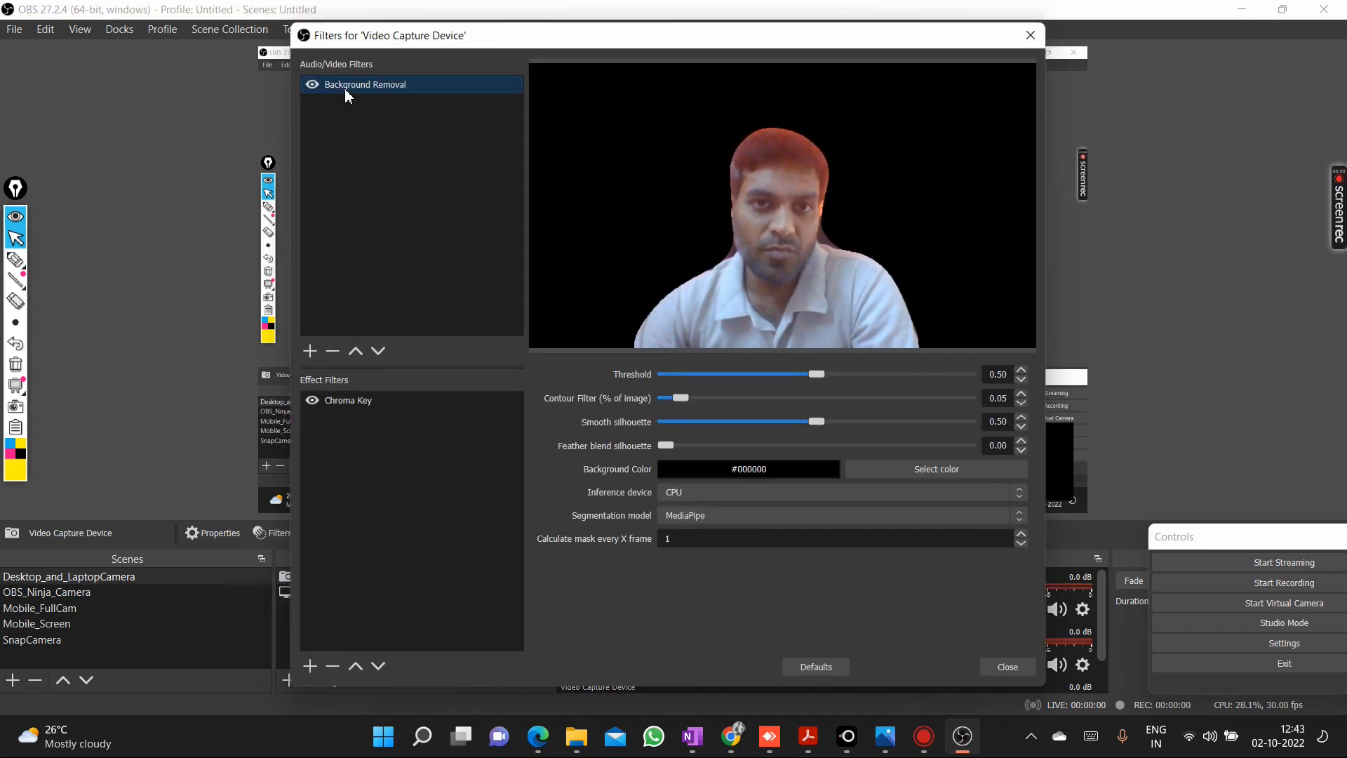
left_click(933, 471)
left_click(556, 233)
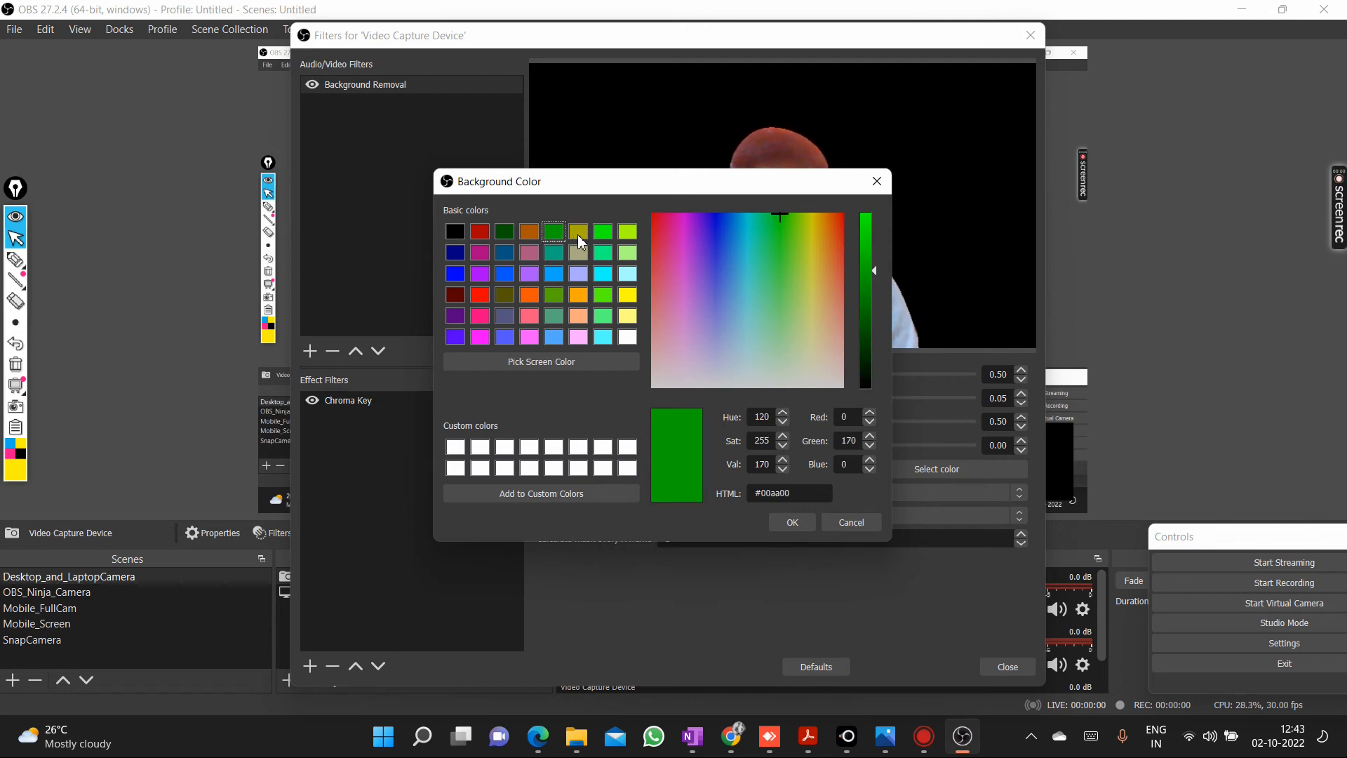
left_click(800, 527)
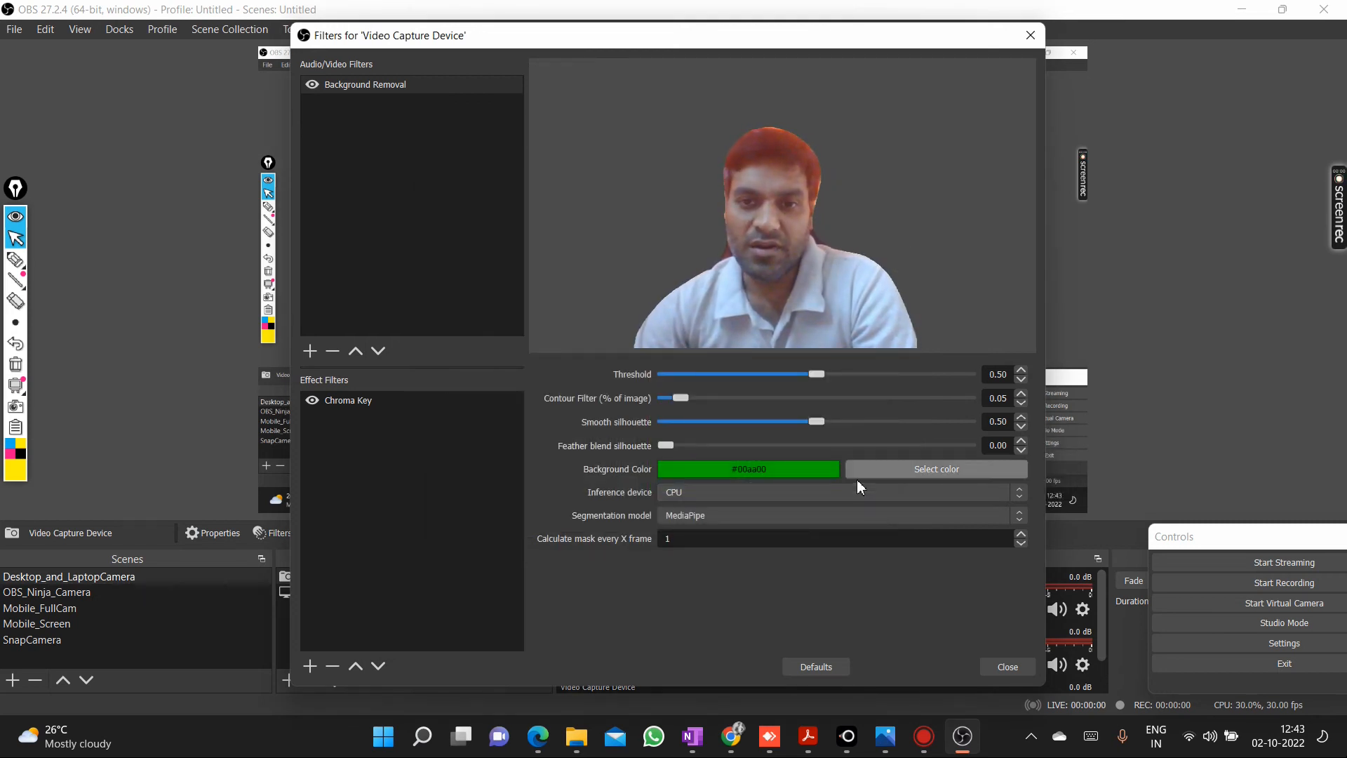
- Change the Background Removal filter's background color to orange and adjust its brightness to end at #ff5500
left_click(915, 475)
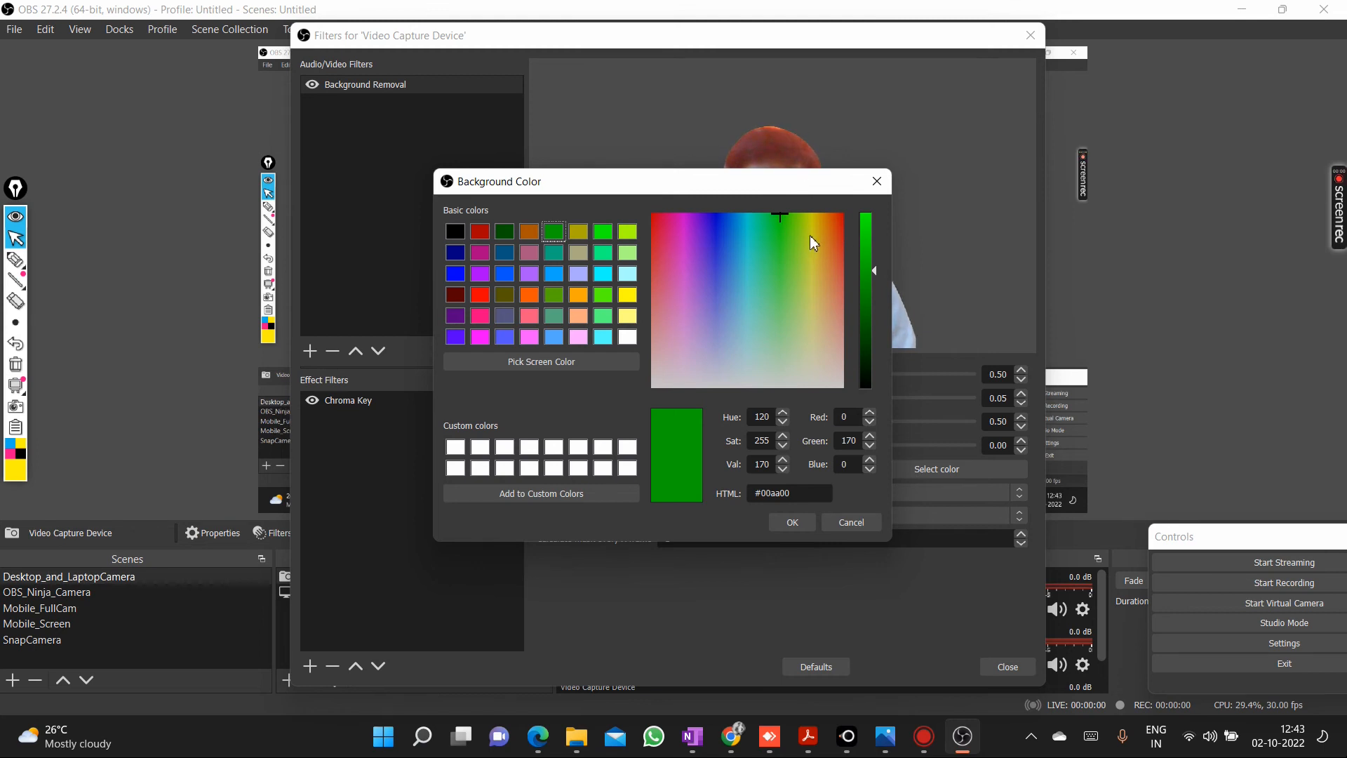
left_click(529, 294)
mouse_move(873, 213)
left_mouse_down()
mouse_move(877, 233)
mouse_move(877, 217)
left_mouse_up()
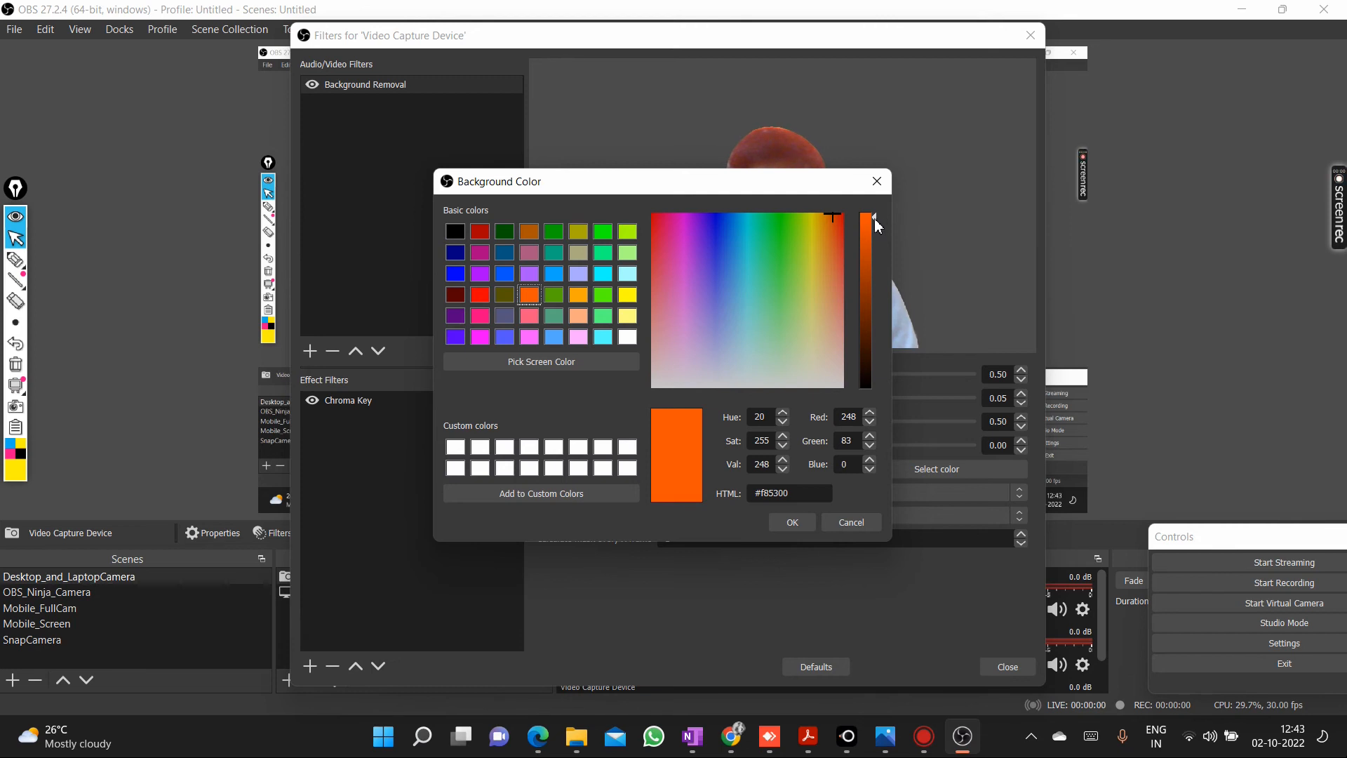
left_click(793, 521)
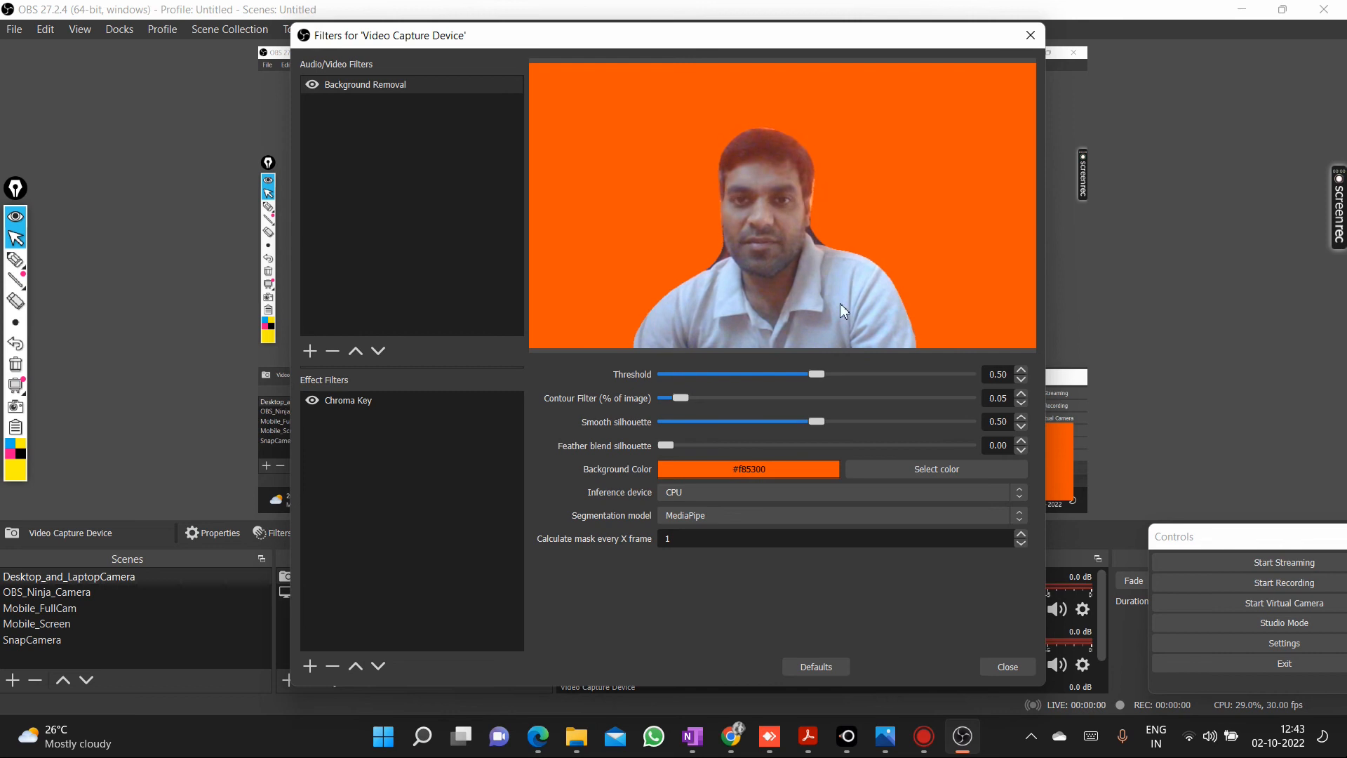
left_click(924, 470)
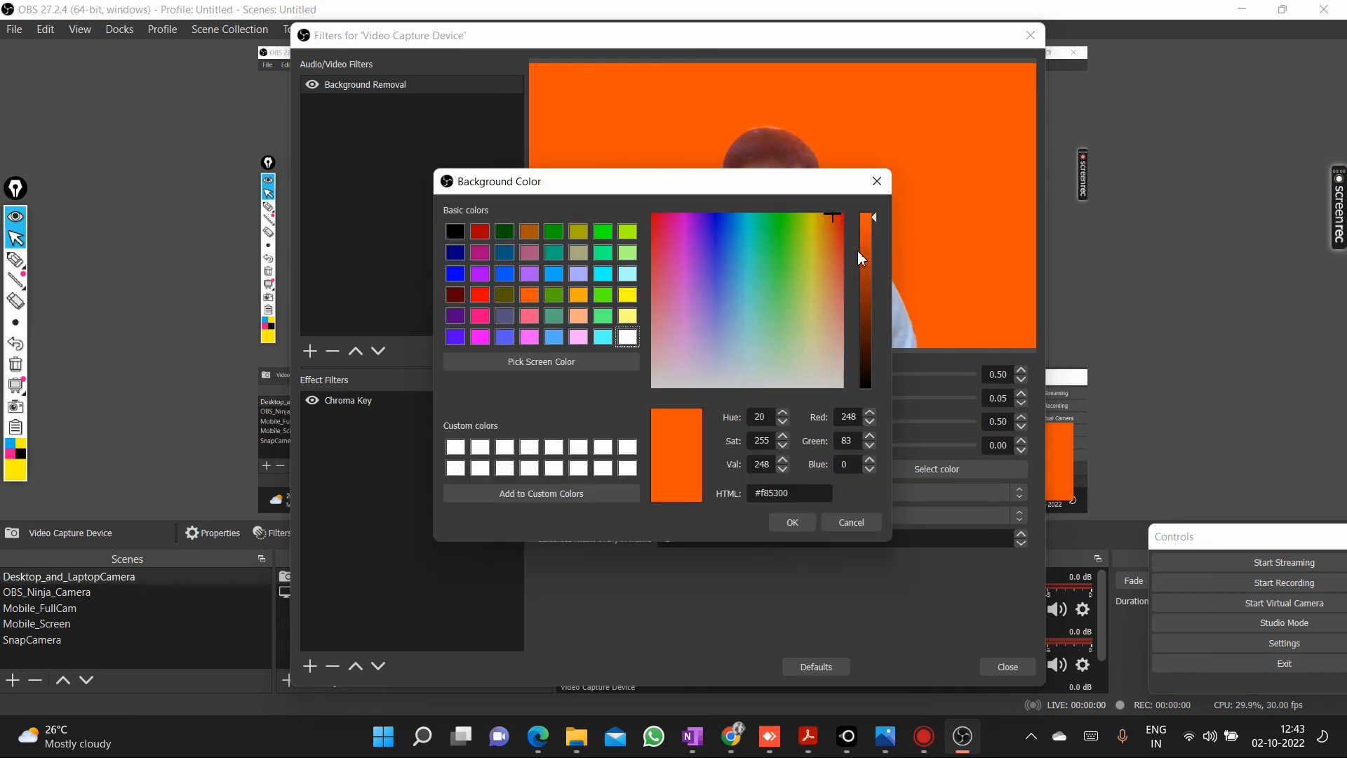
mouse_move(874, 217)
left_mouse_down()
mouse_move(877, 245)
mouse_move(885, 212)
left_mouse_up()
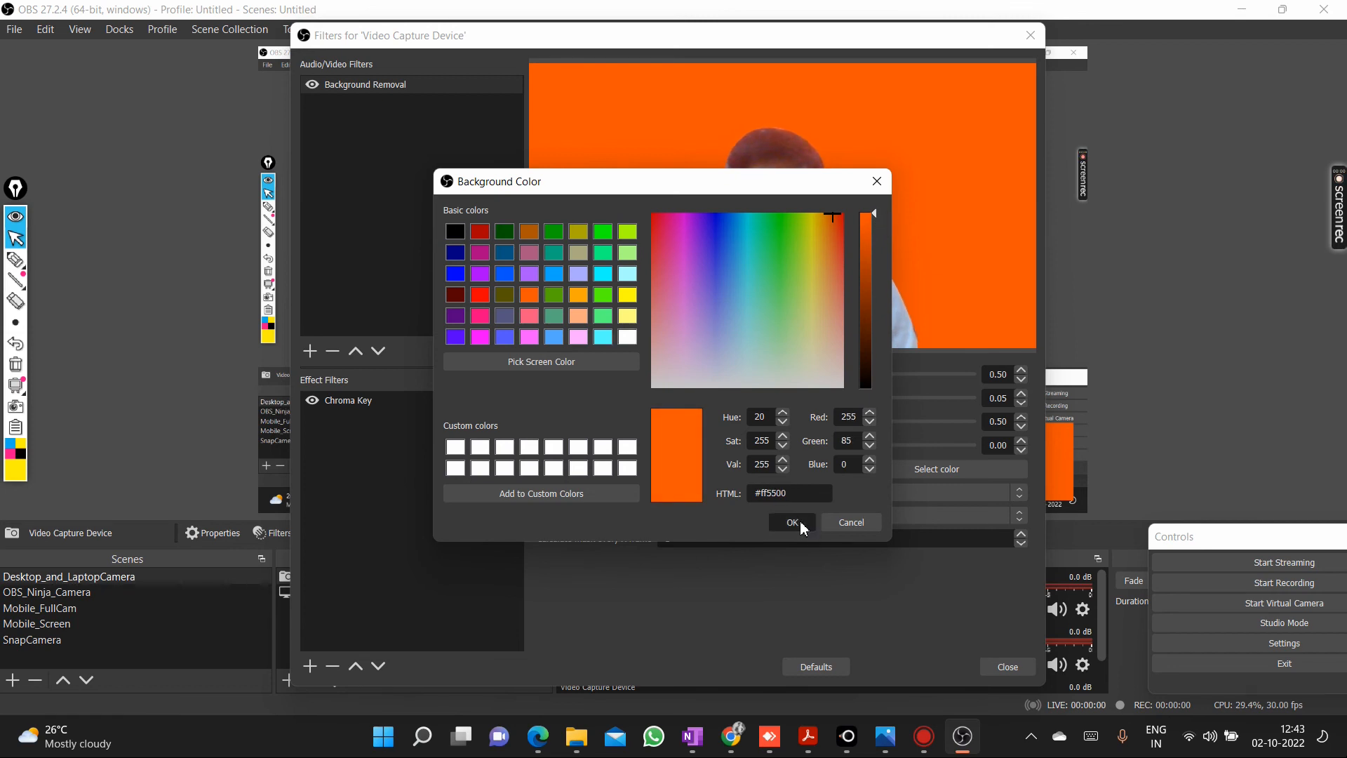
left_click(800, 520)
- Set the Chroma Key filter to a custom key color of #ff5500, reduce its similarity to 150, and close the filters
left_click(355, 404)
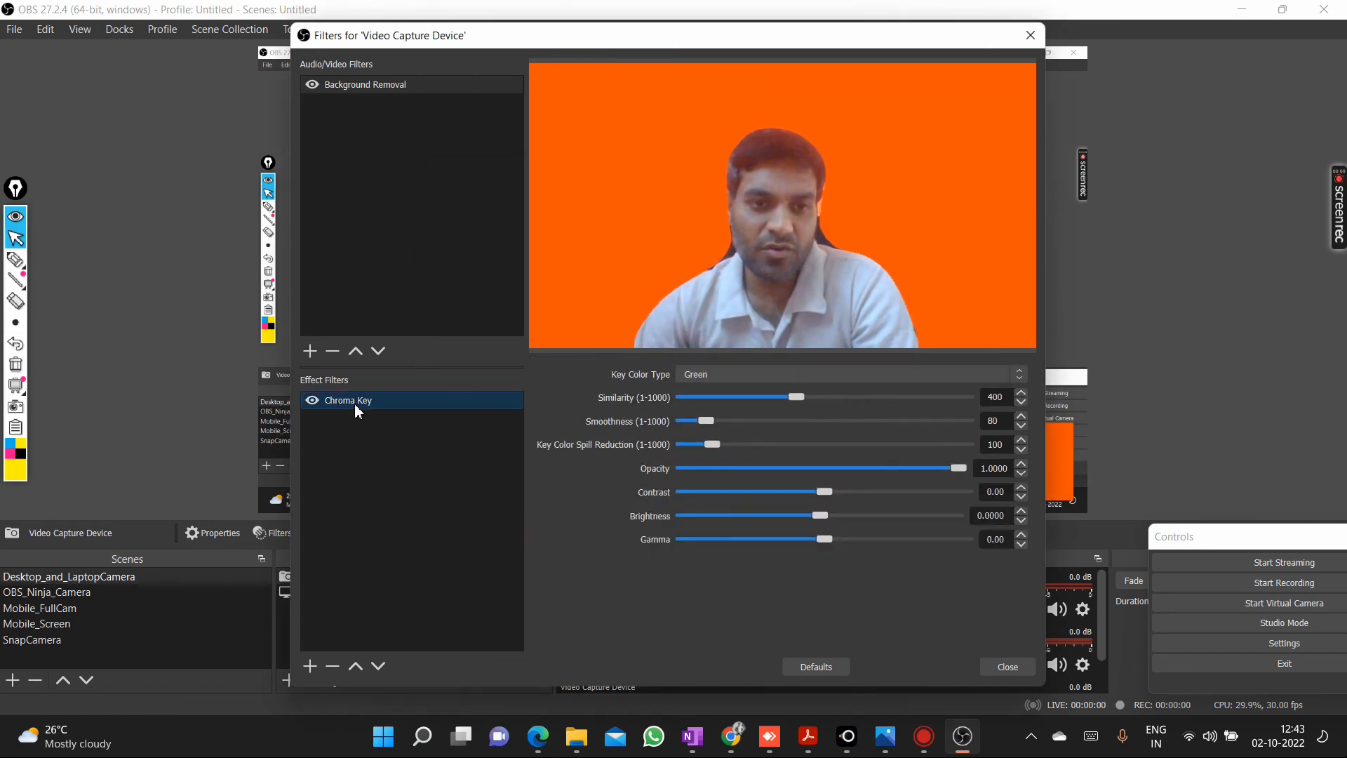
left_click(822, 374)
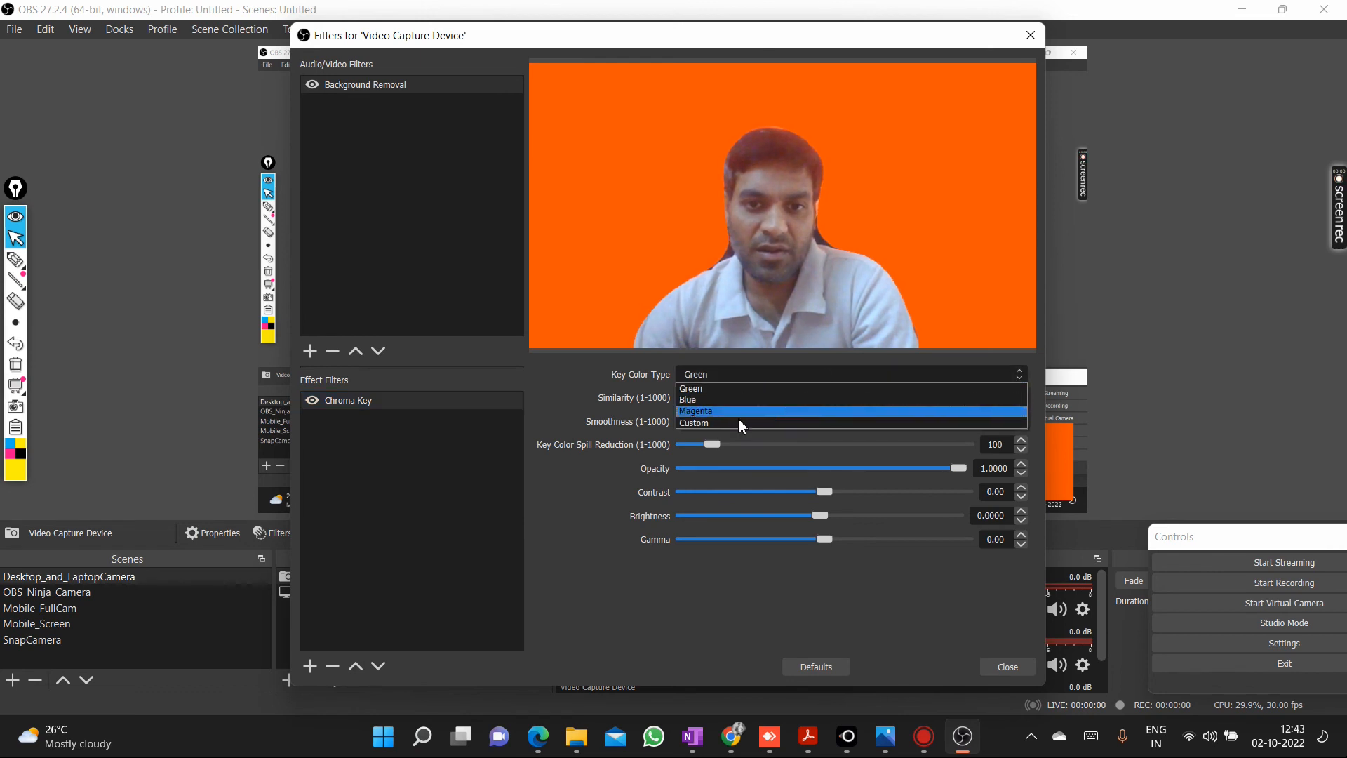
left_click(735, 422)
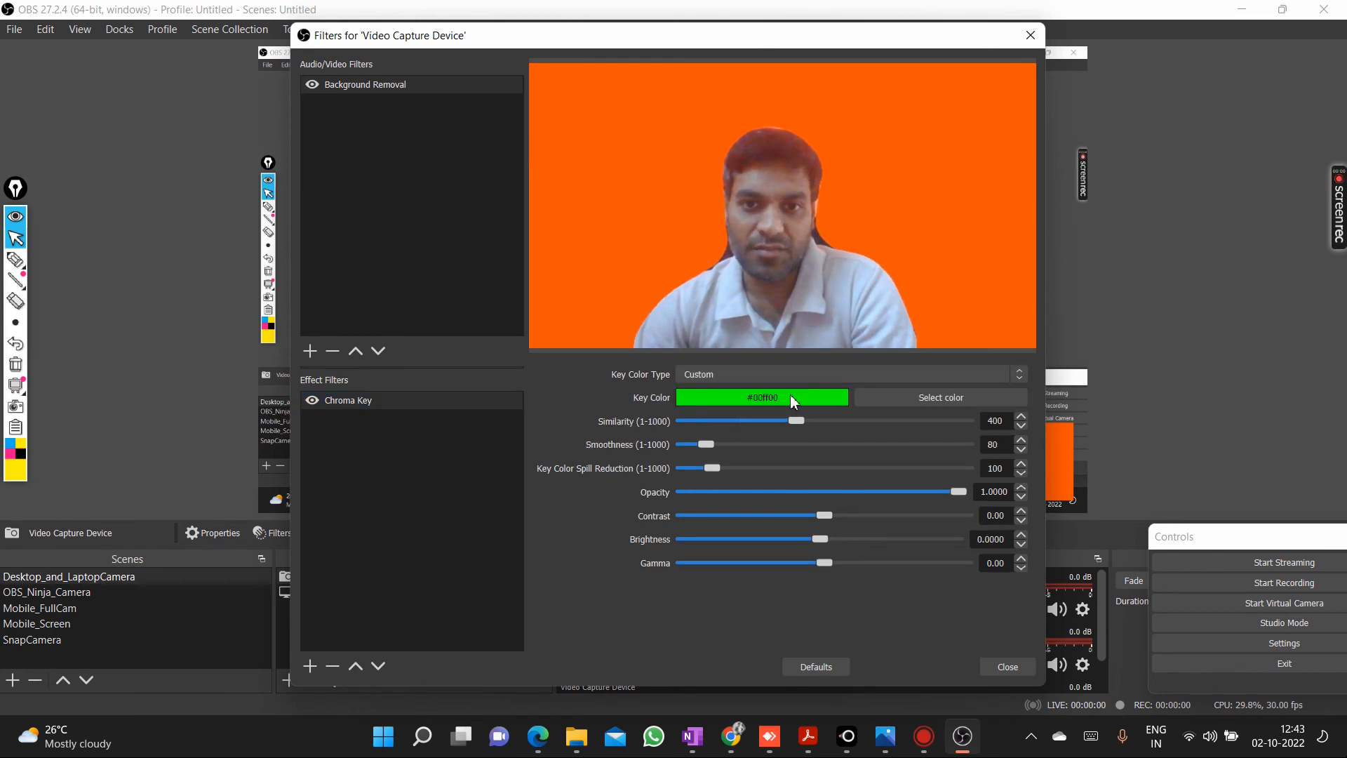
left_click(920, 395)
left_click(534, 297)
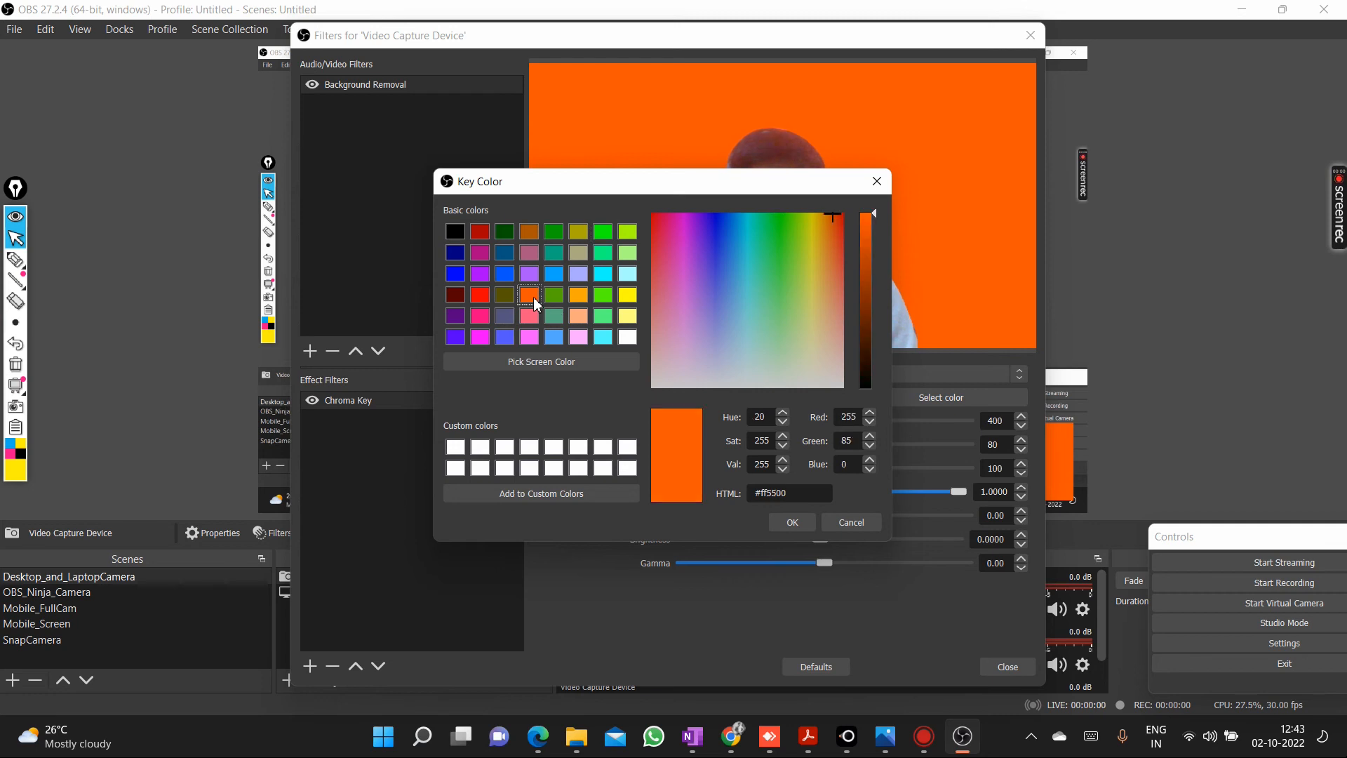
left_click(793, 523)
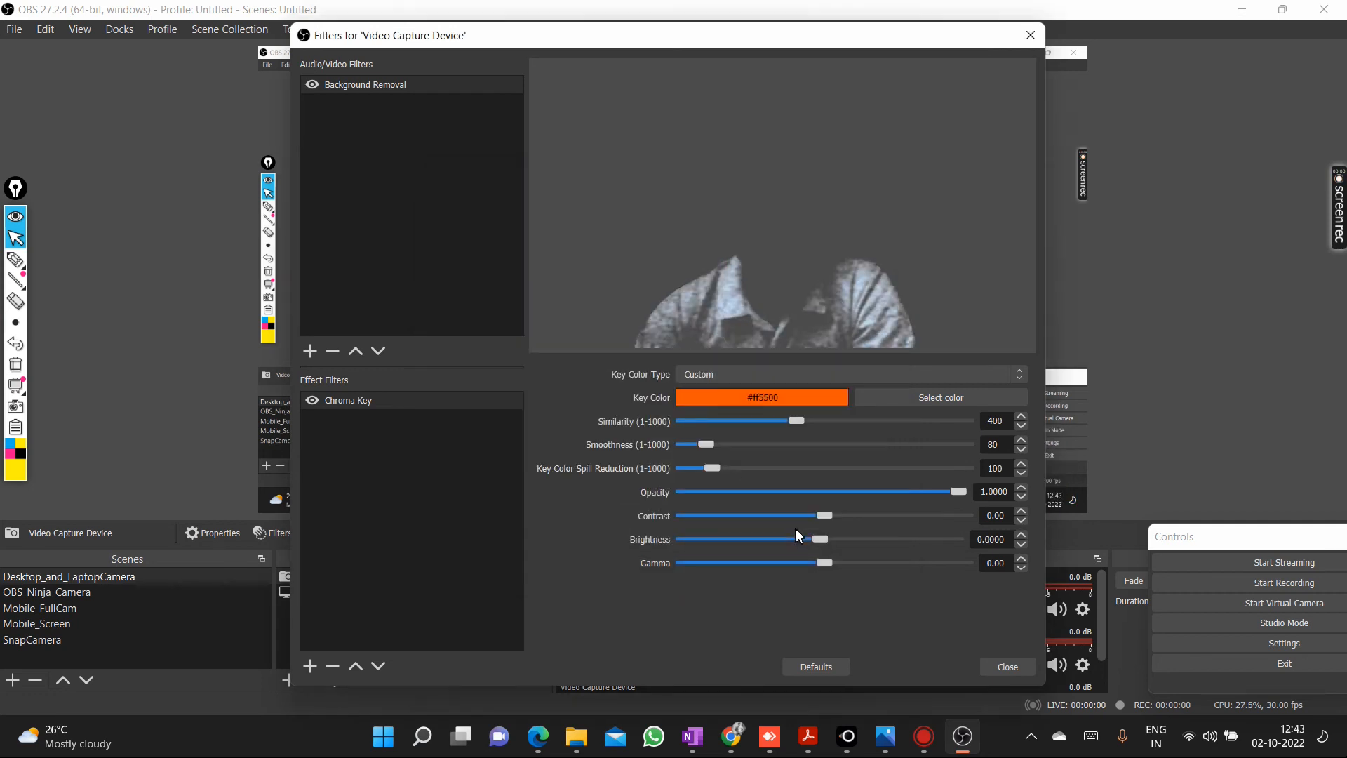
left_click_drag(797, 422, 734, 425)
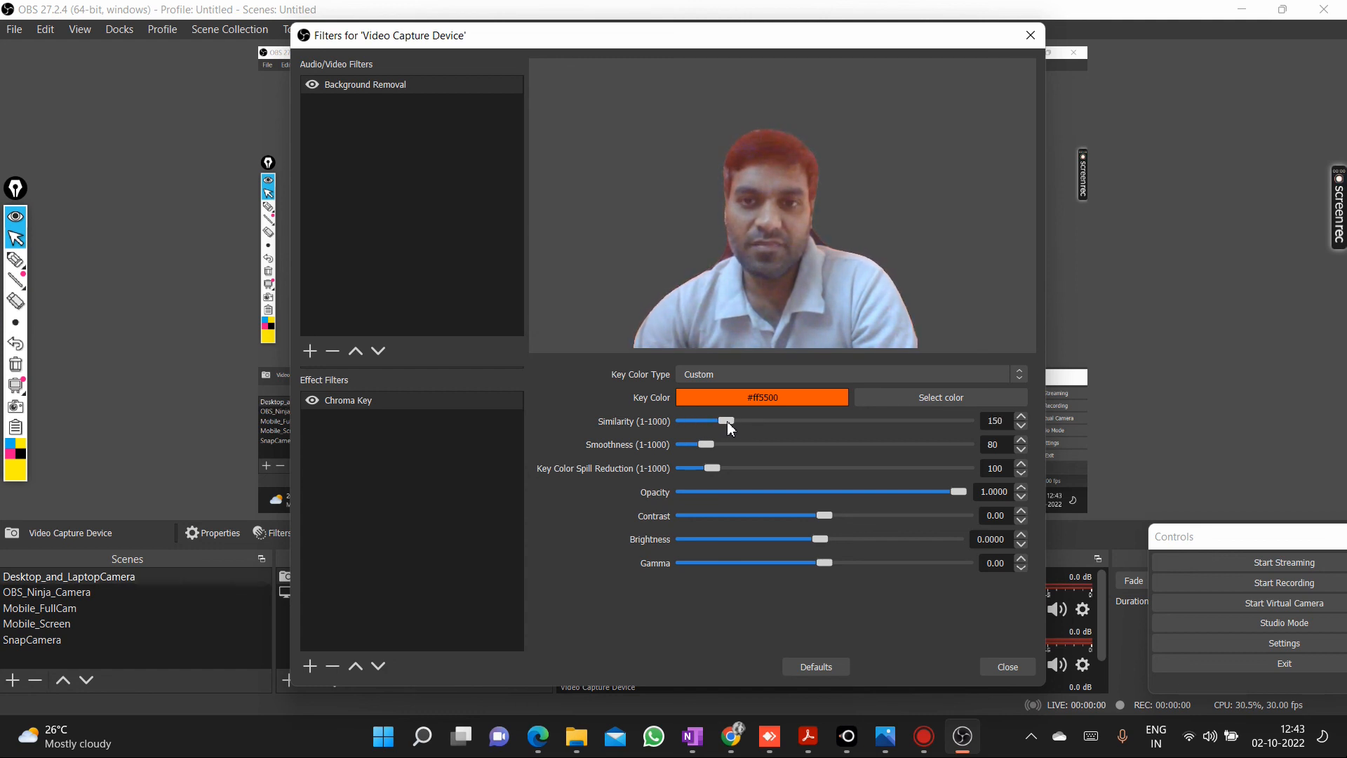
left_click(1007, 666)
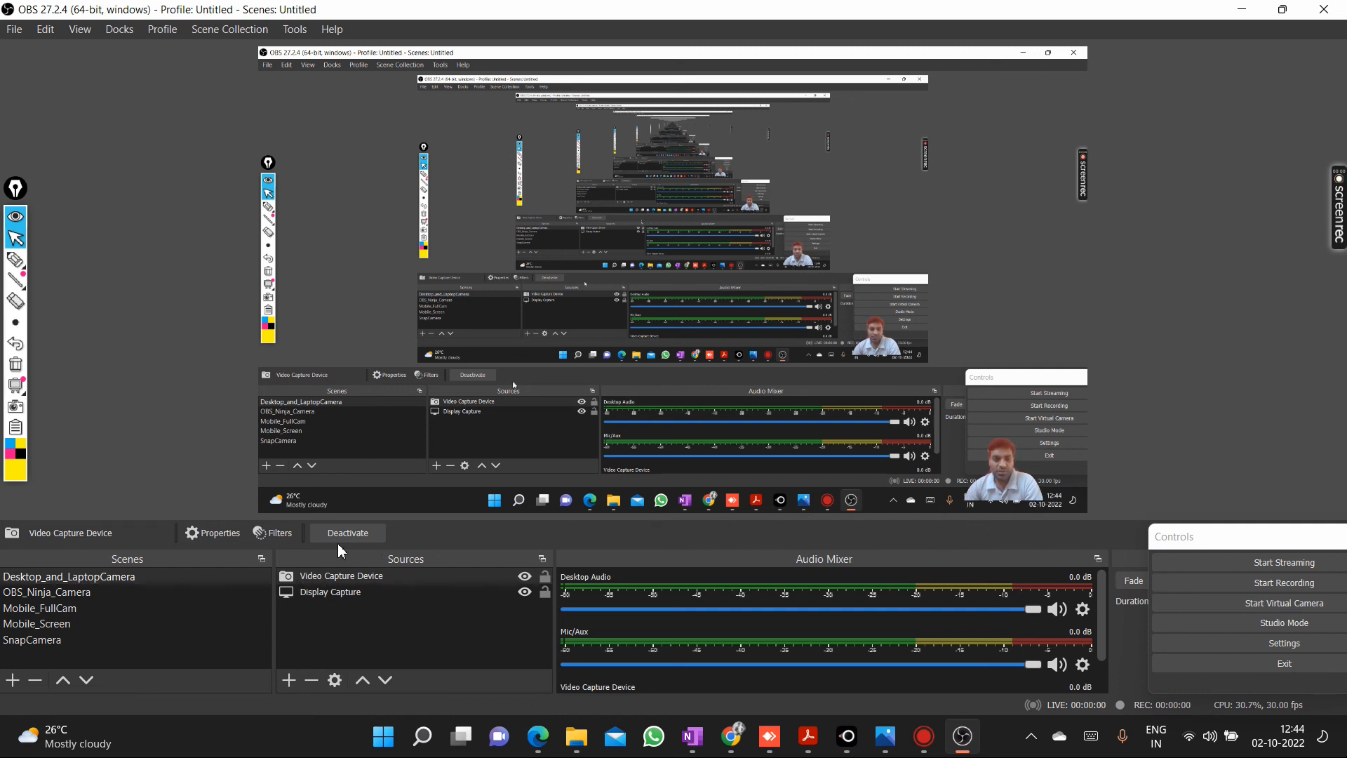
- Add a Crop/Pad effect filter with its default name to the Video Capture Device source
left_click(273, 533)
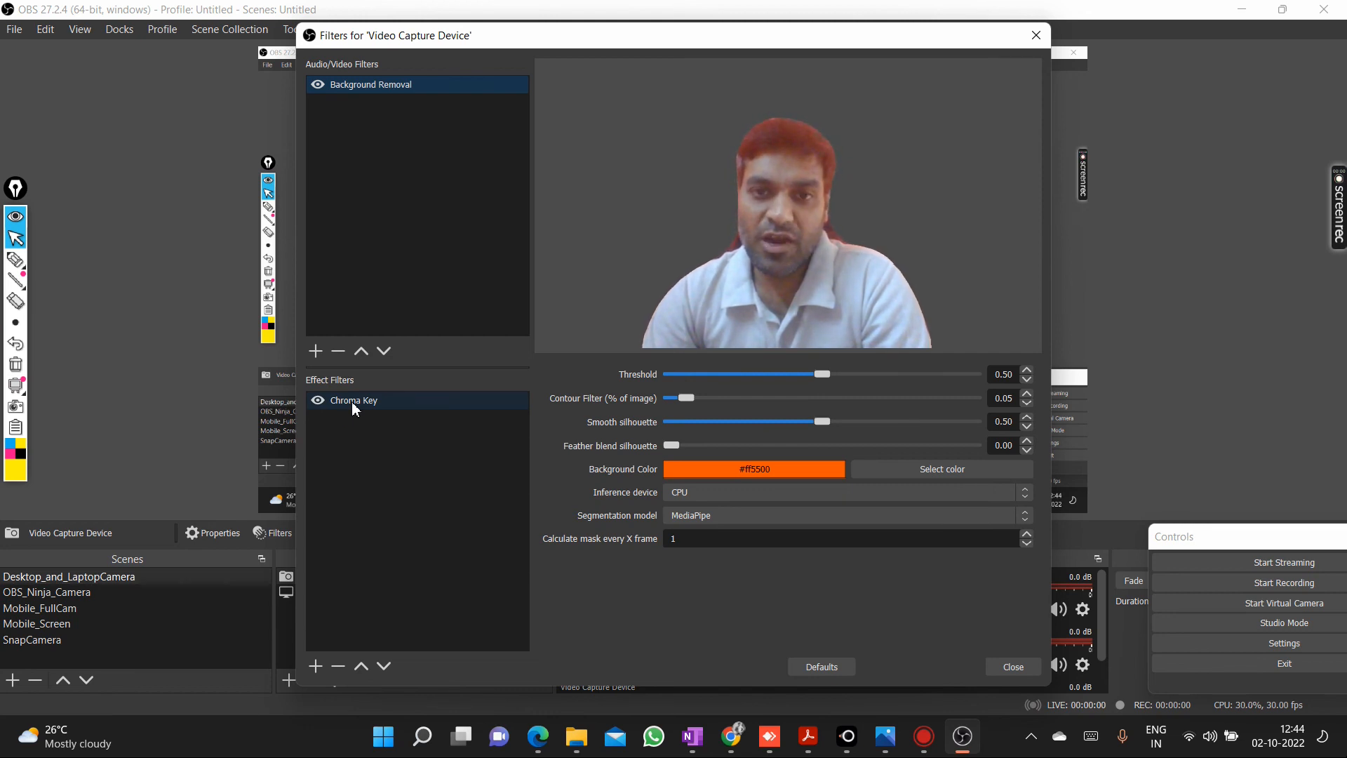
left_click(312, 665)
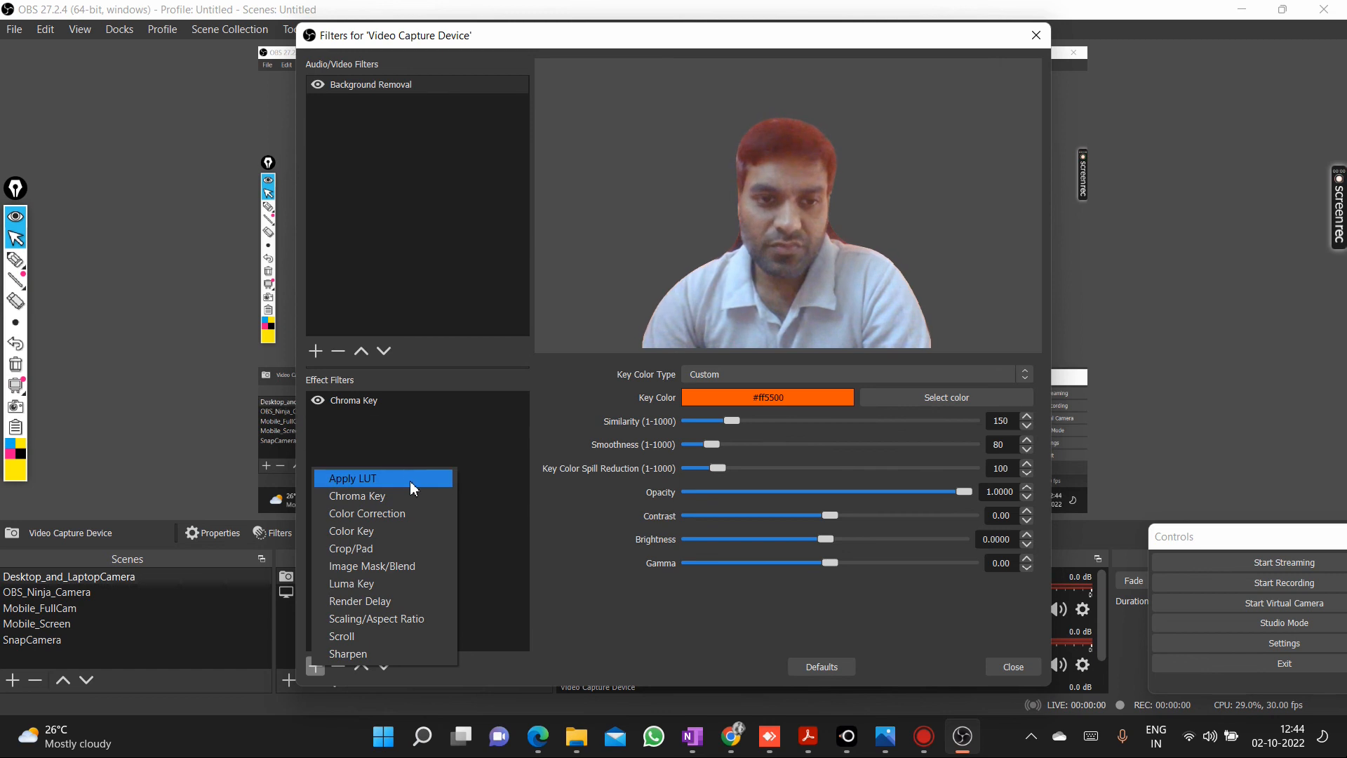
left_click(392, 549)
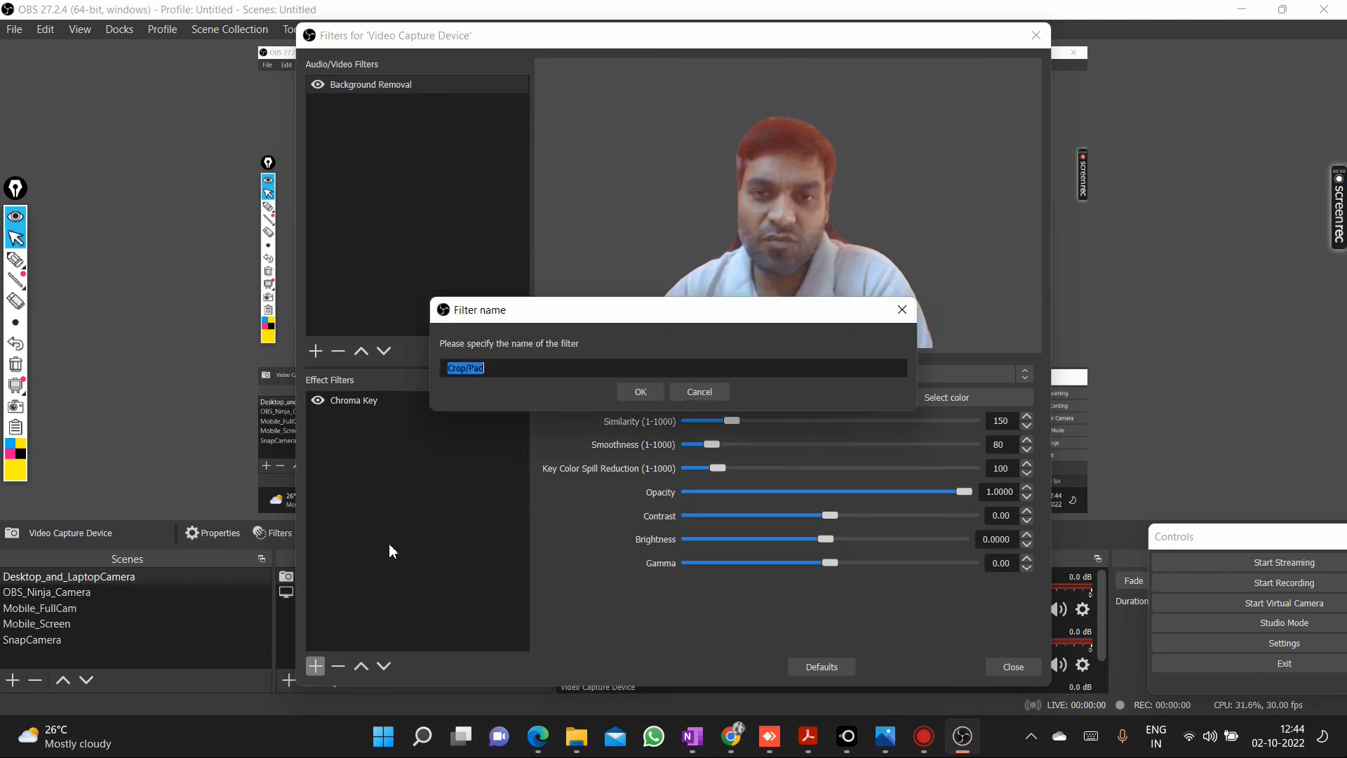
left_click(641, 392)
- Crop the webcam by 200 on the left, 200 on the right and 50 at the bottom, then close the filters
left_click_drag(623, 395, 541, 394)
type("200")
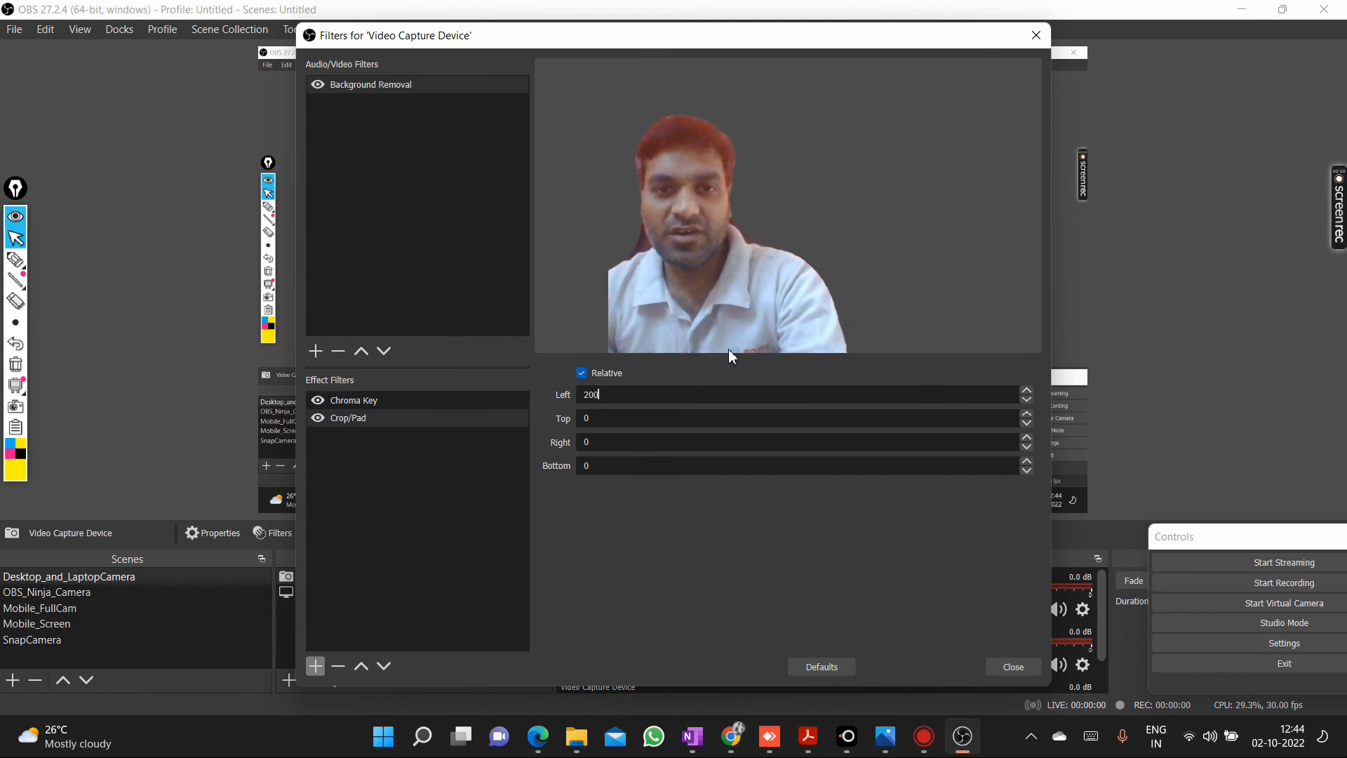
left_click_drag(632, 442, 552, 447)
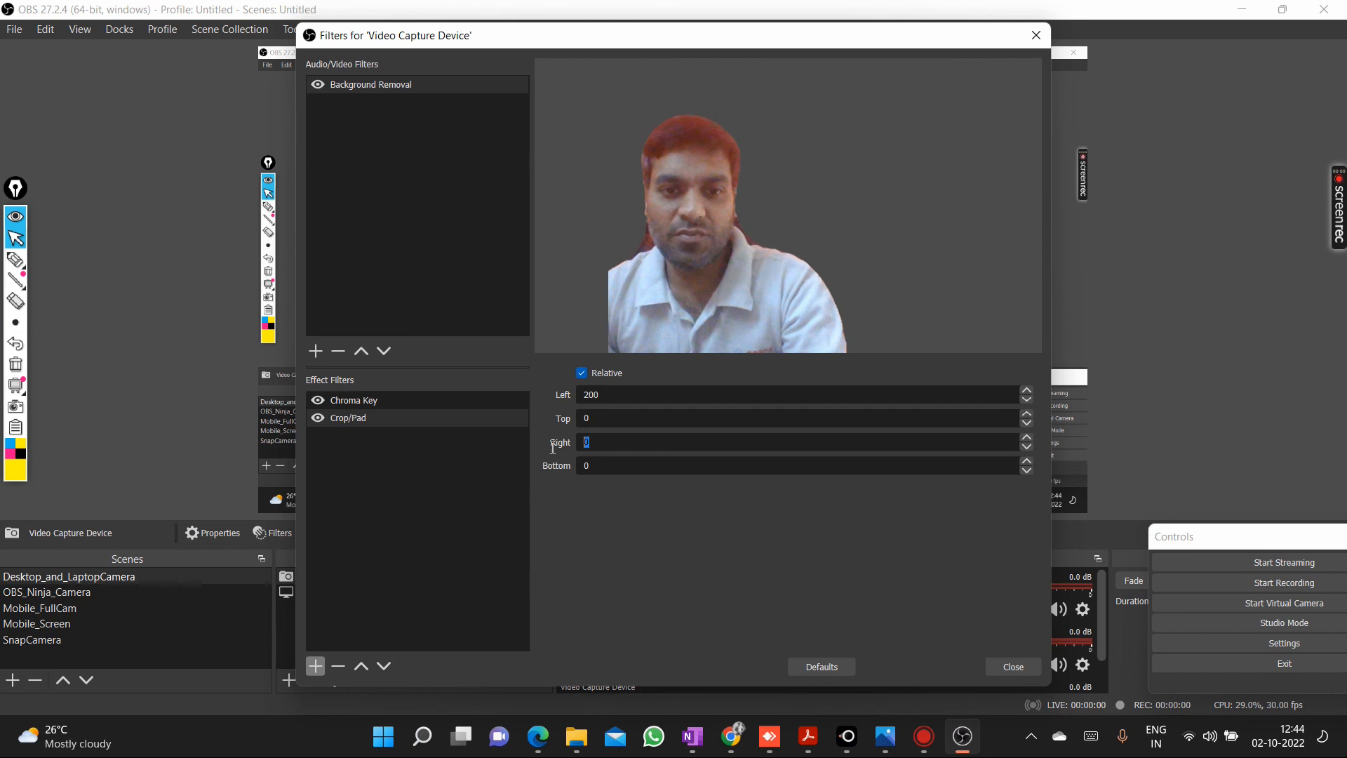
type("200")
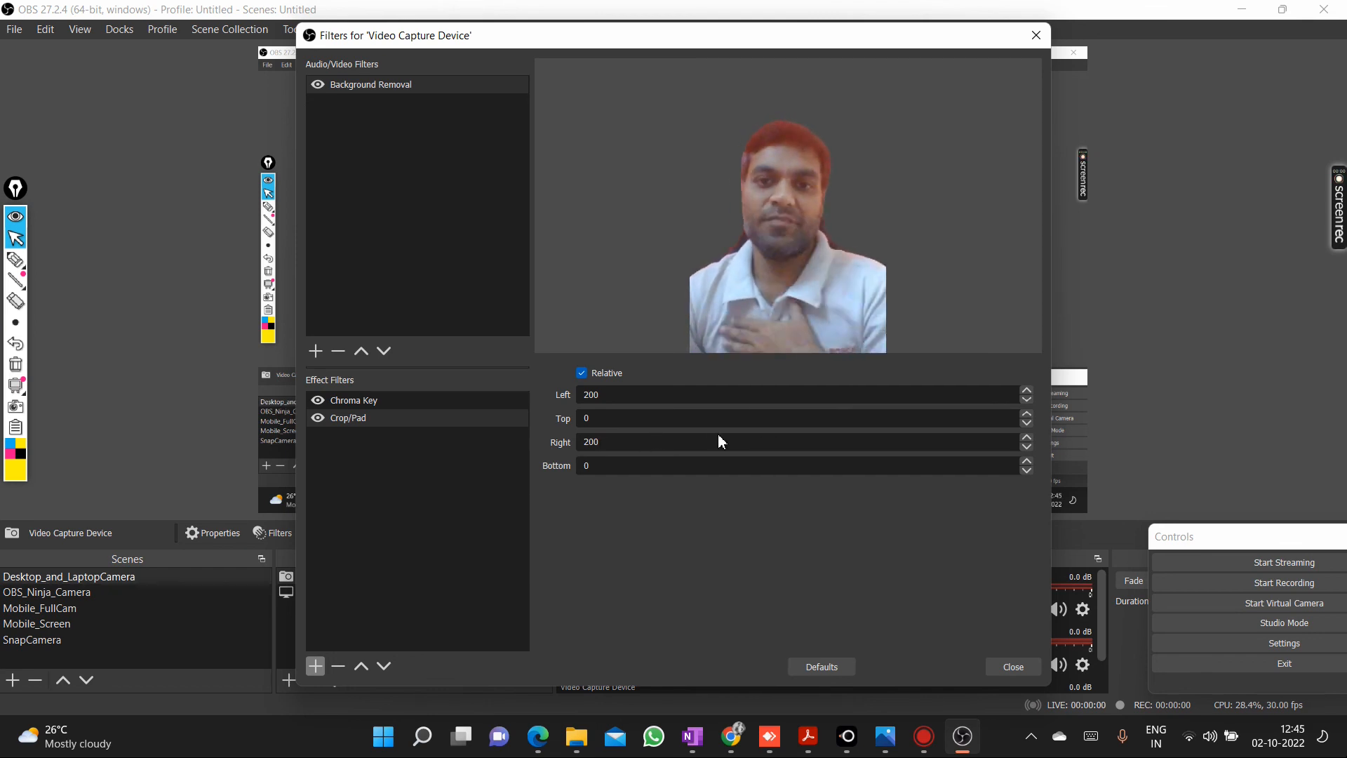
left_click_drag(615, 468, 482, 465)
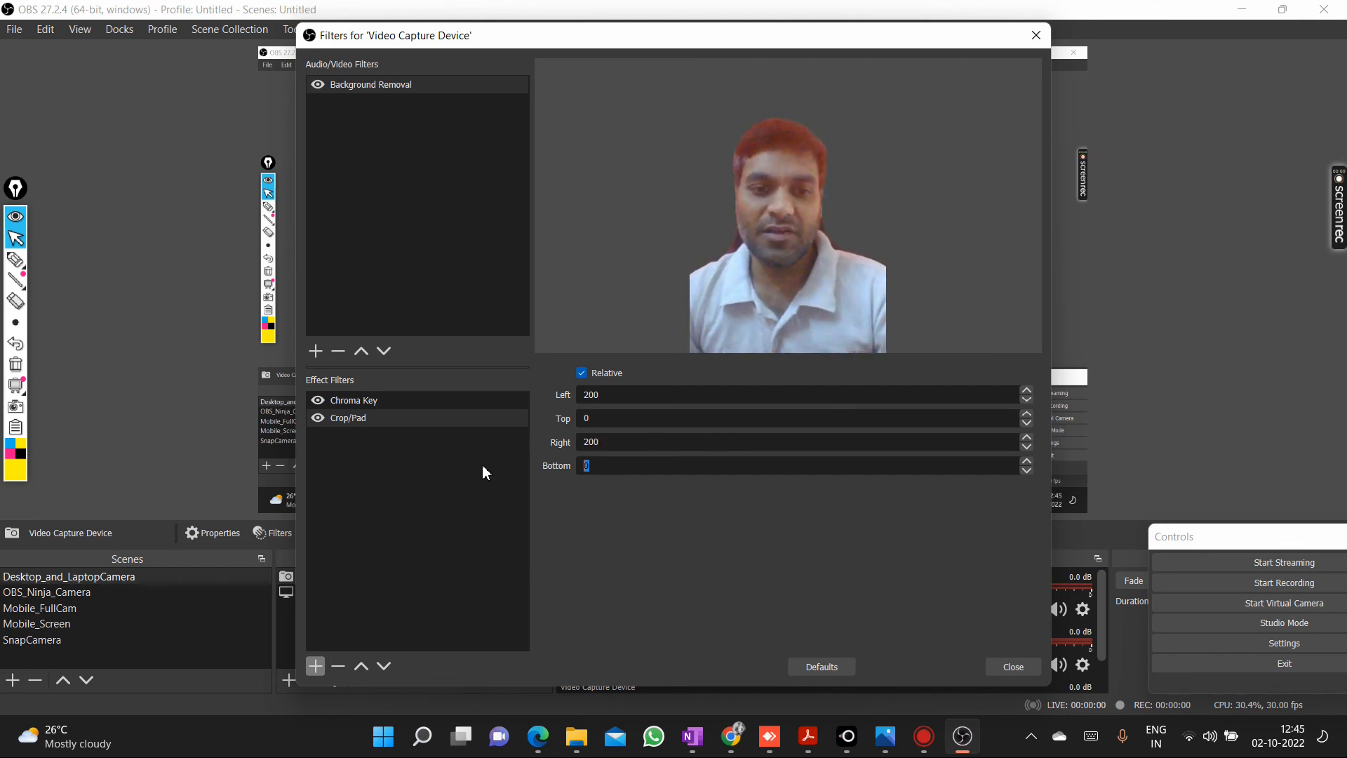
type("5")
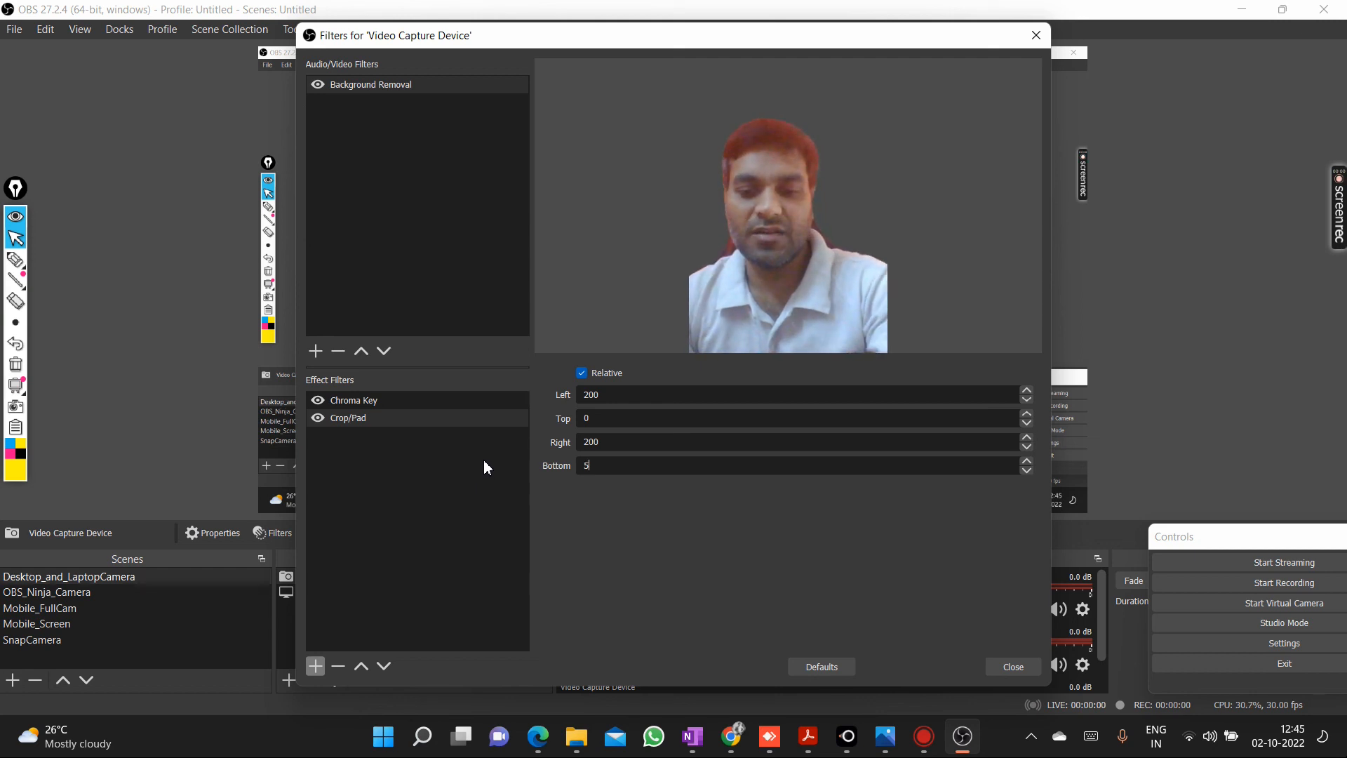
type("0")
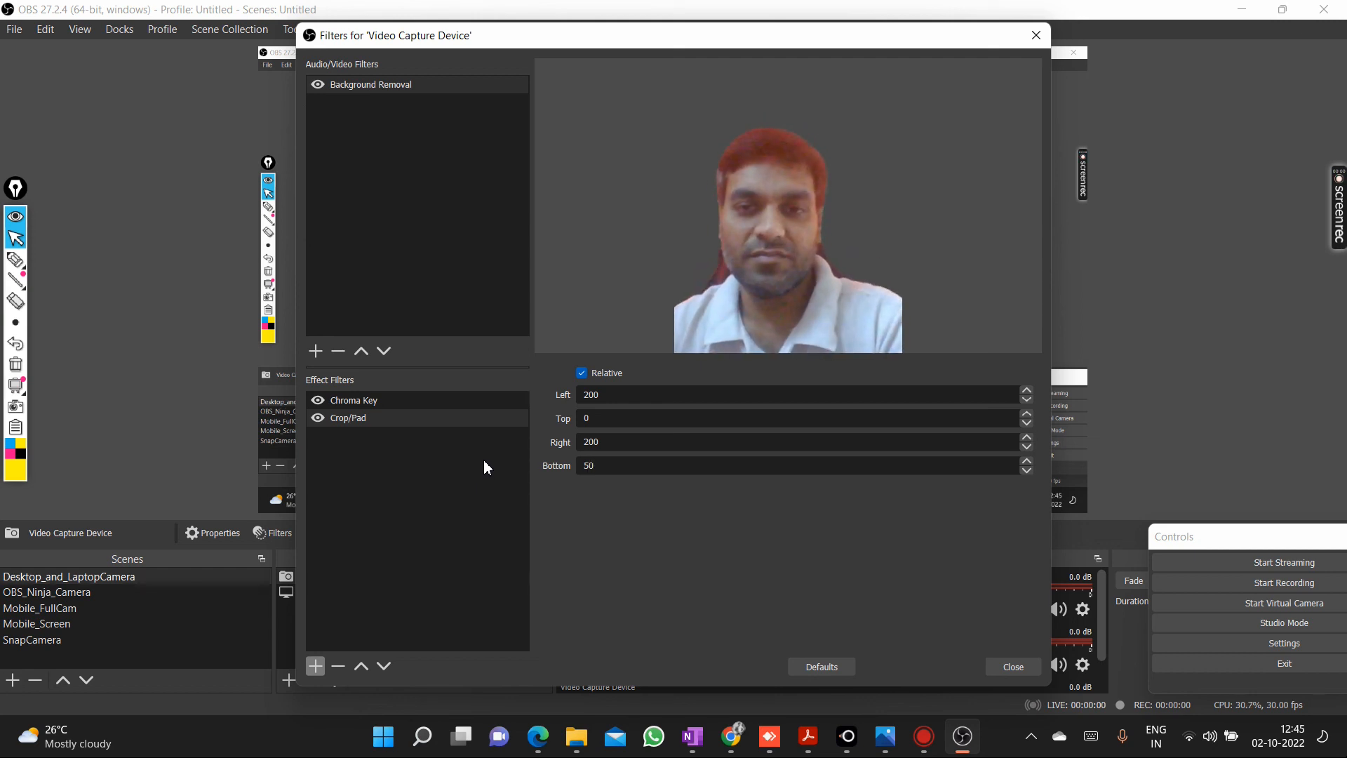
left_click(1010, 667)
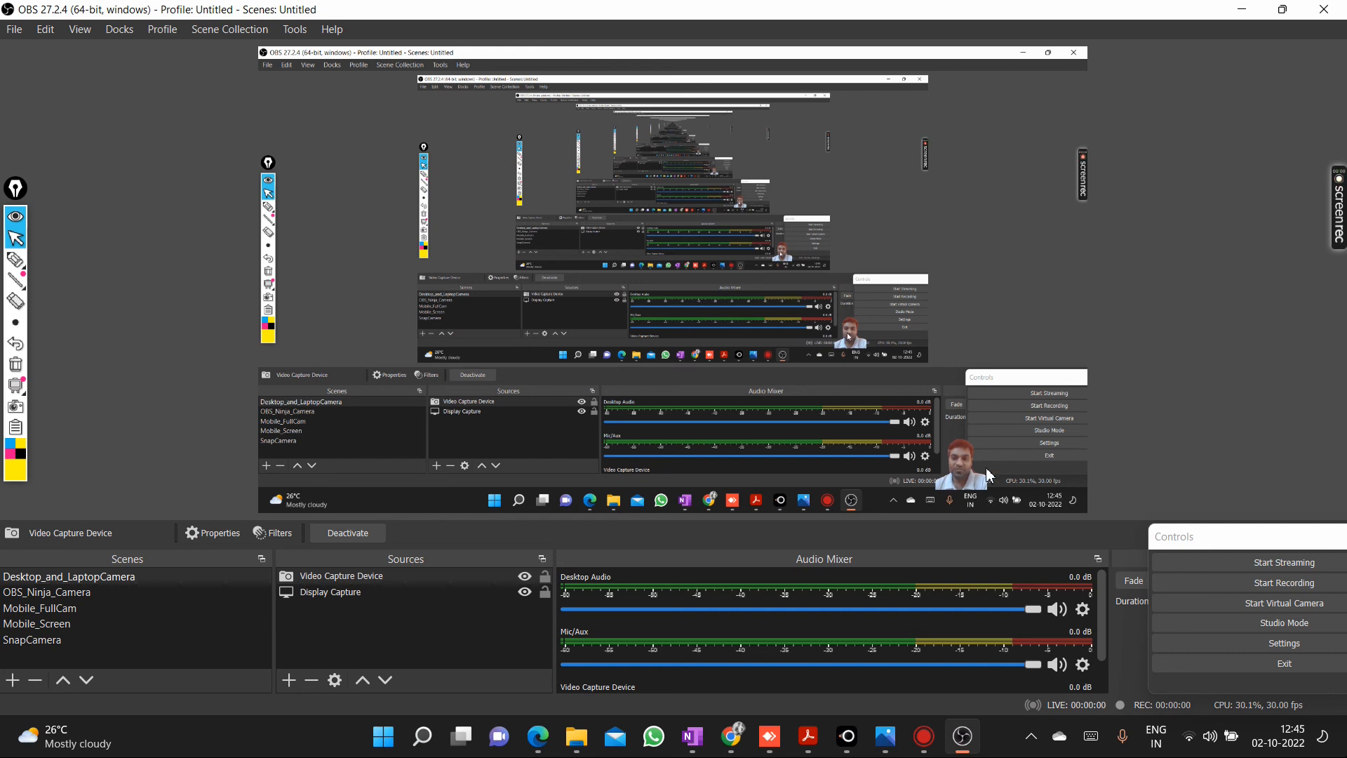